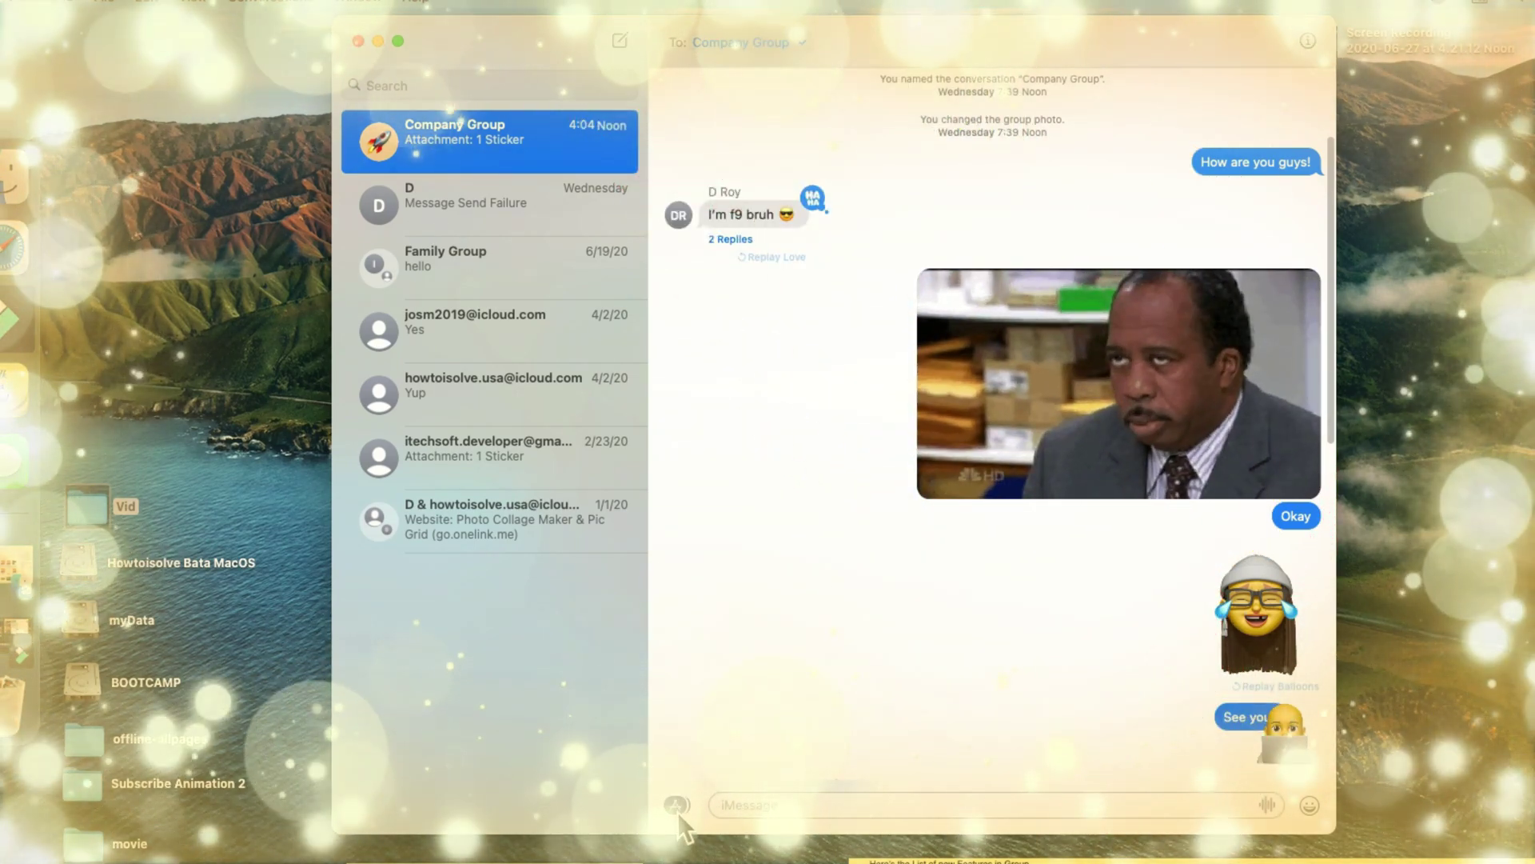
Pin the Company Group conversation to the top of the sidebar.
{"action": "left_click", "coordinate": [676, 805]}
{"action": "left_click", "coordinate": [845, 671]}
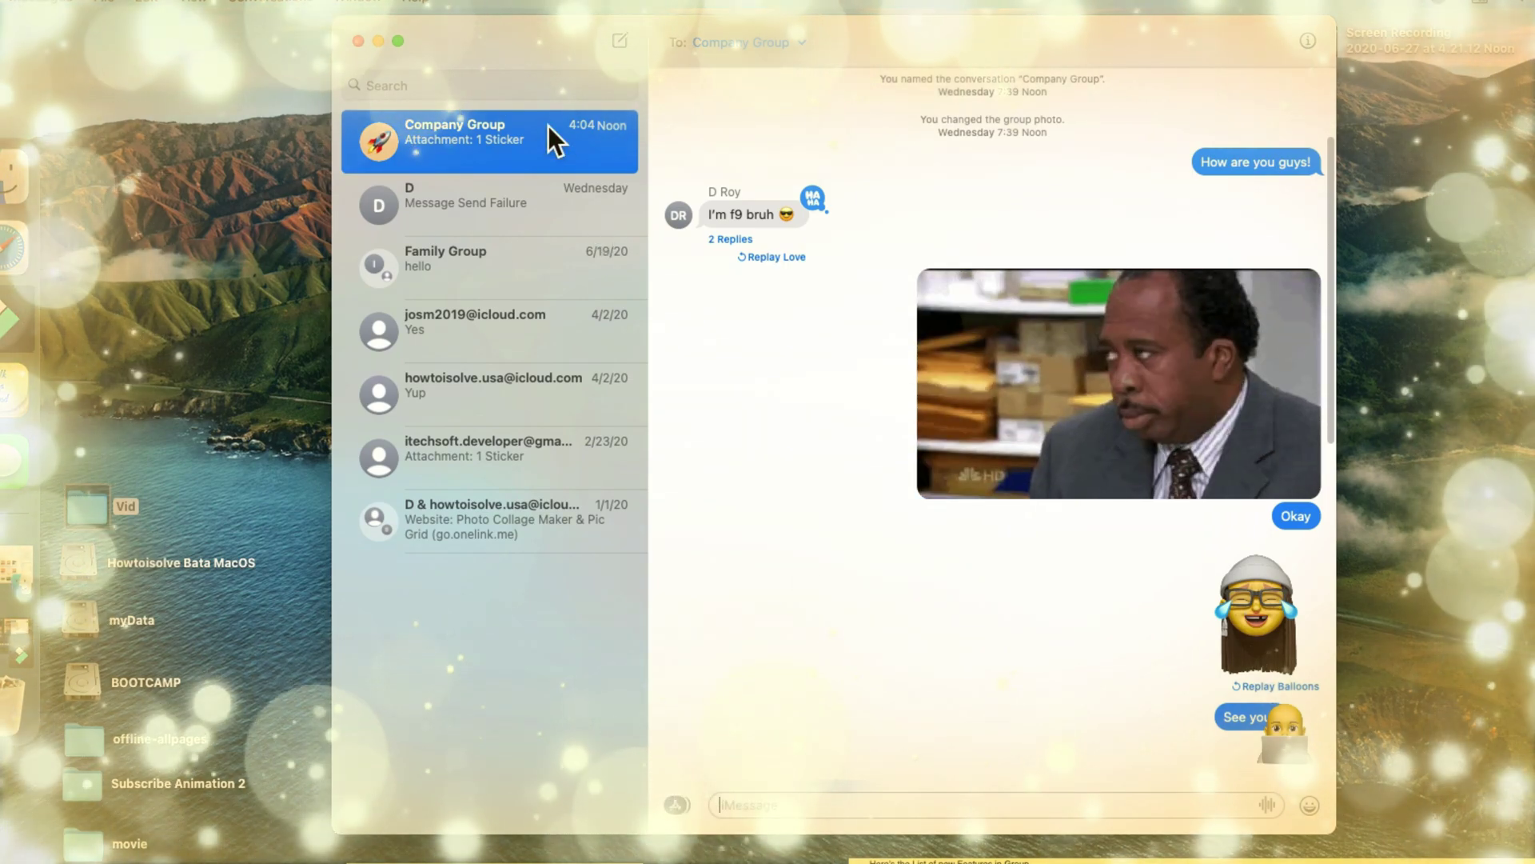
{"action": "right_click", "coordinate": [549, 125]}
{"action": "left_click", "coordinate": [573, 133]}
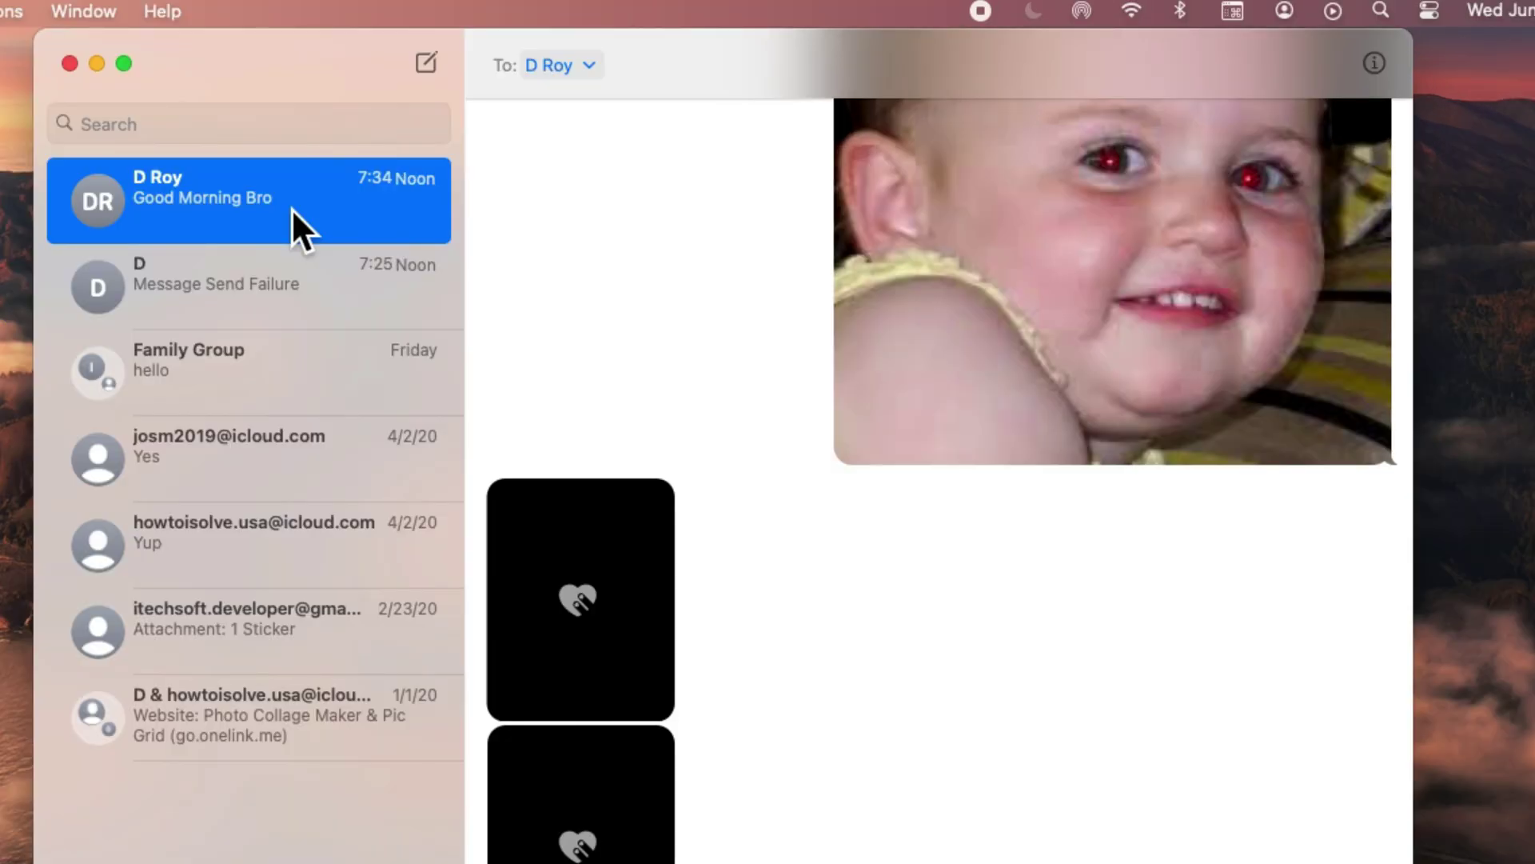
Pin the contact's one-on-one conversation and the Family Group conversation.
{"action": "right_click", "coordinate": [292, 208]}
{"action": "left_click", "coordinate": [376, 220]}
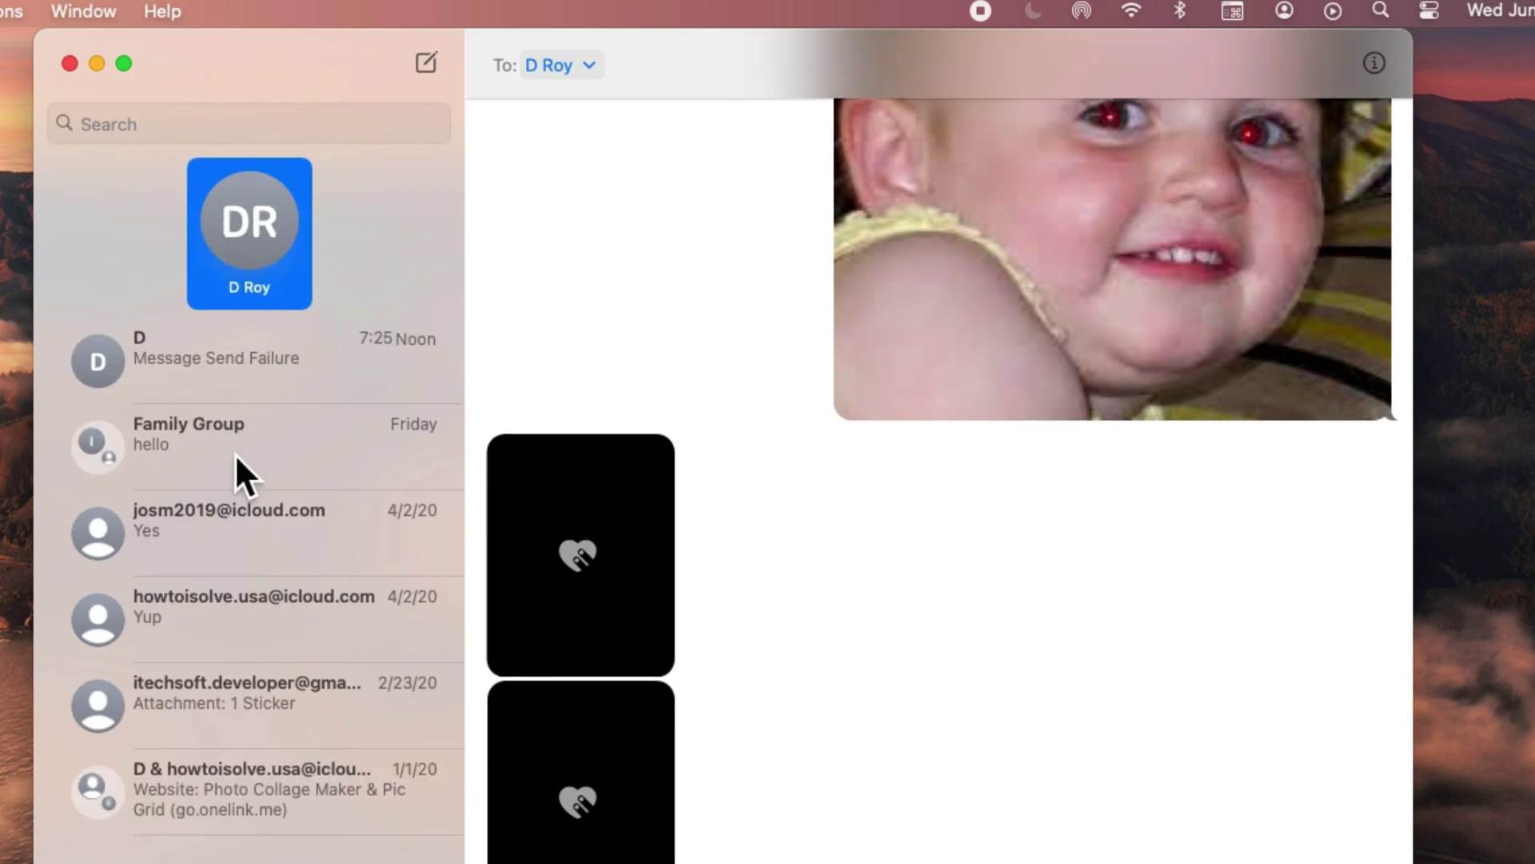
{"action": "right_click", "coordinate": [233, 452]}
{"action": "left_click", "coordinate": [308, 468]}
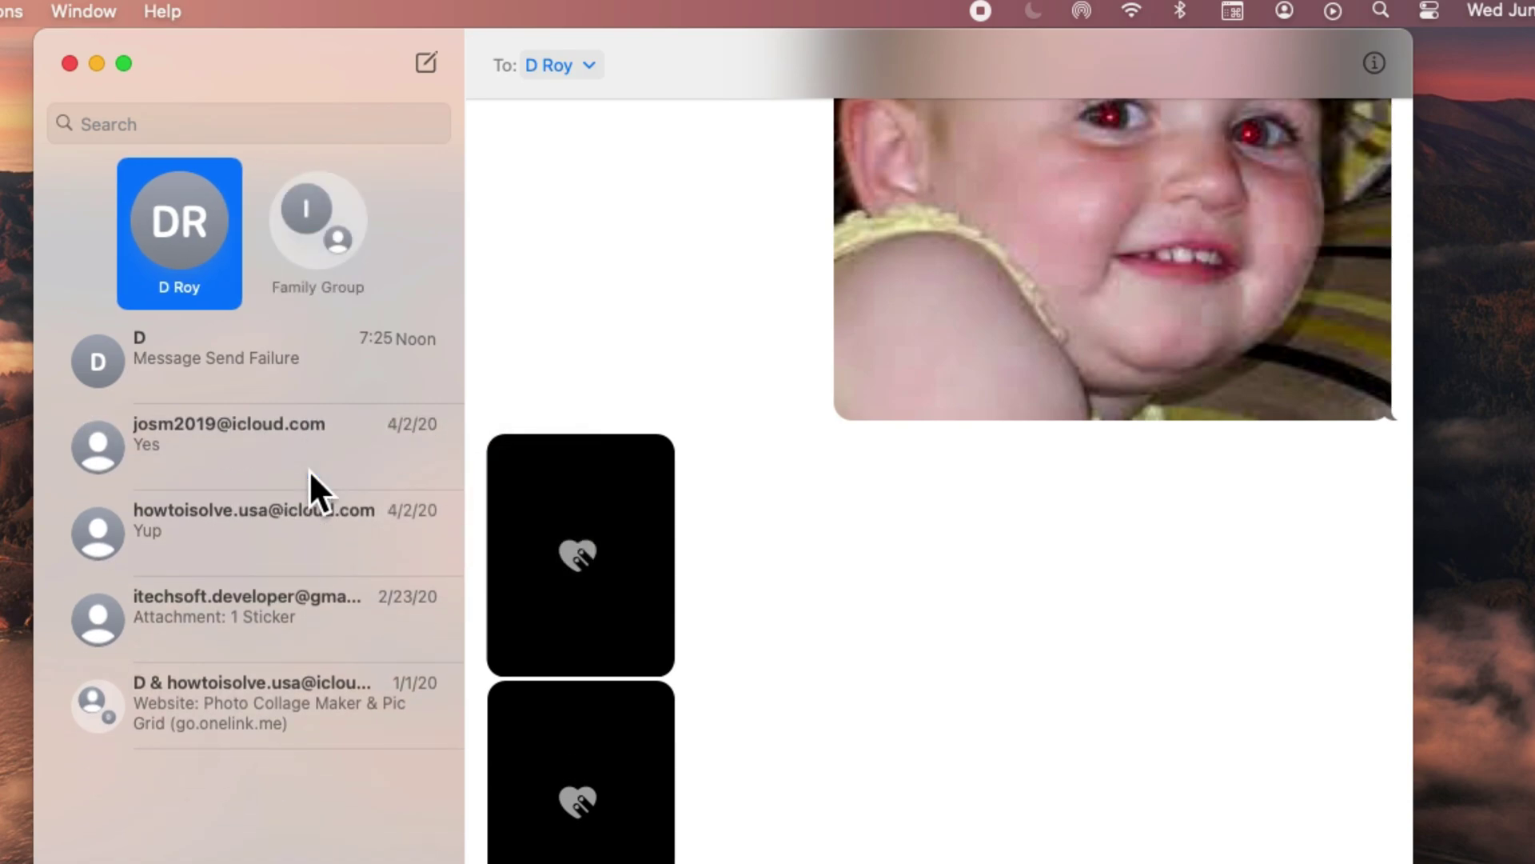
View the pinned Family Group chat, then return to the contact's chat.
{"action": "left_click", "coordinate": [360, 204]}
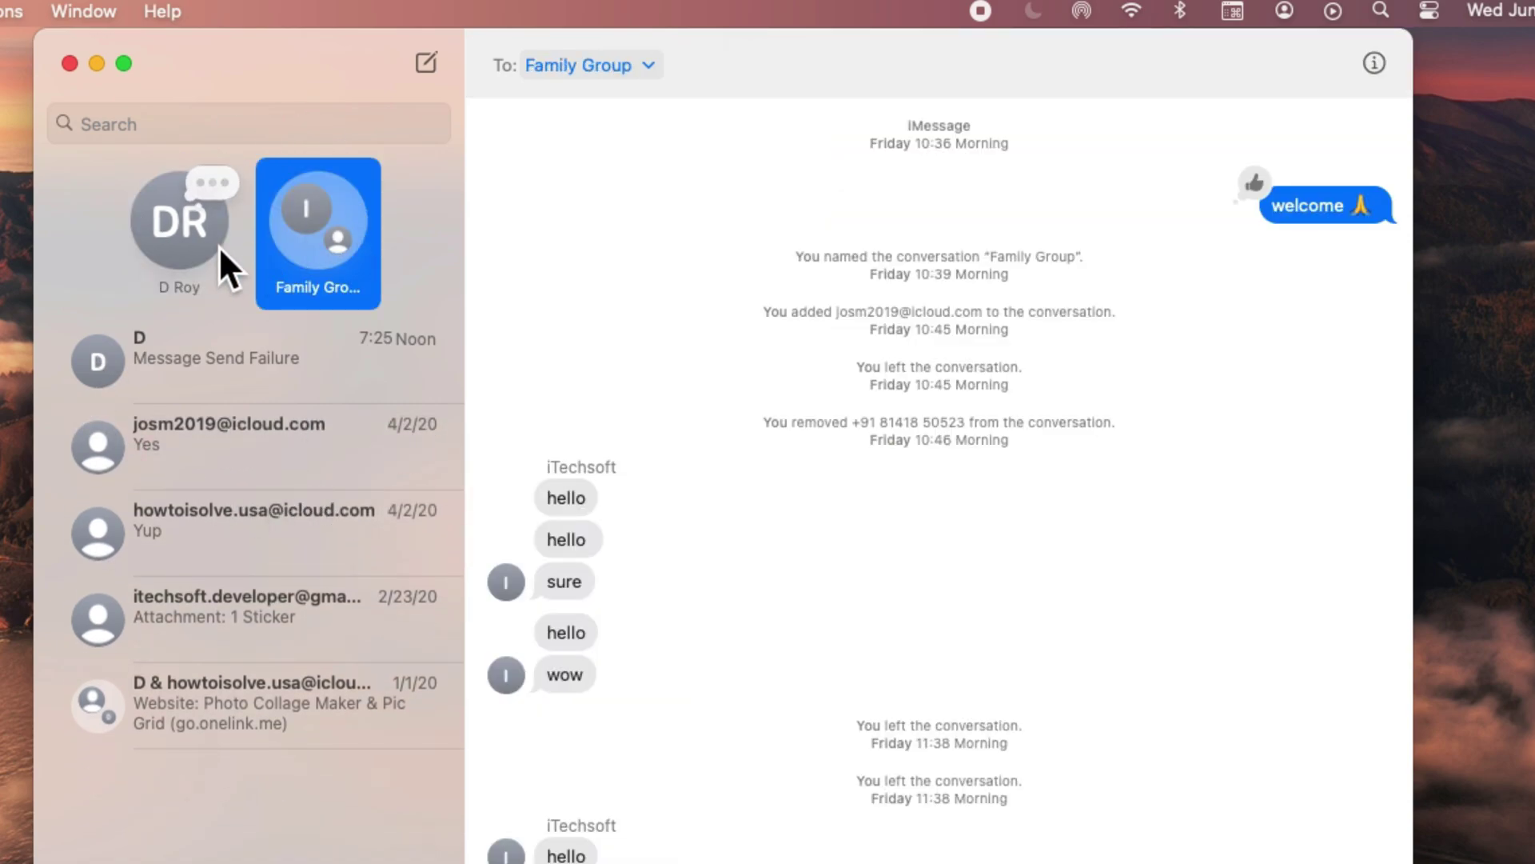
{"action": "left_click", "coordinate": [208, 249]}
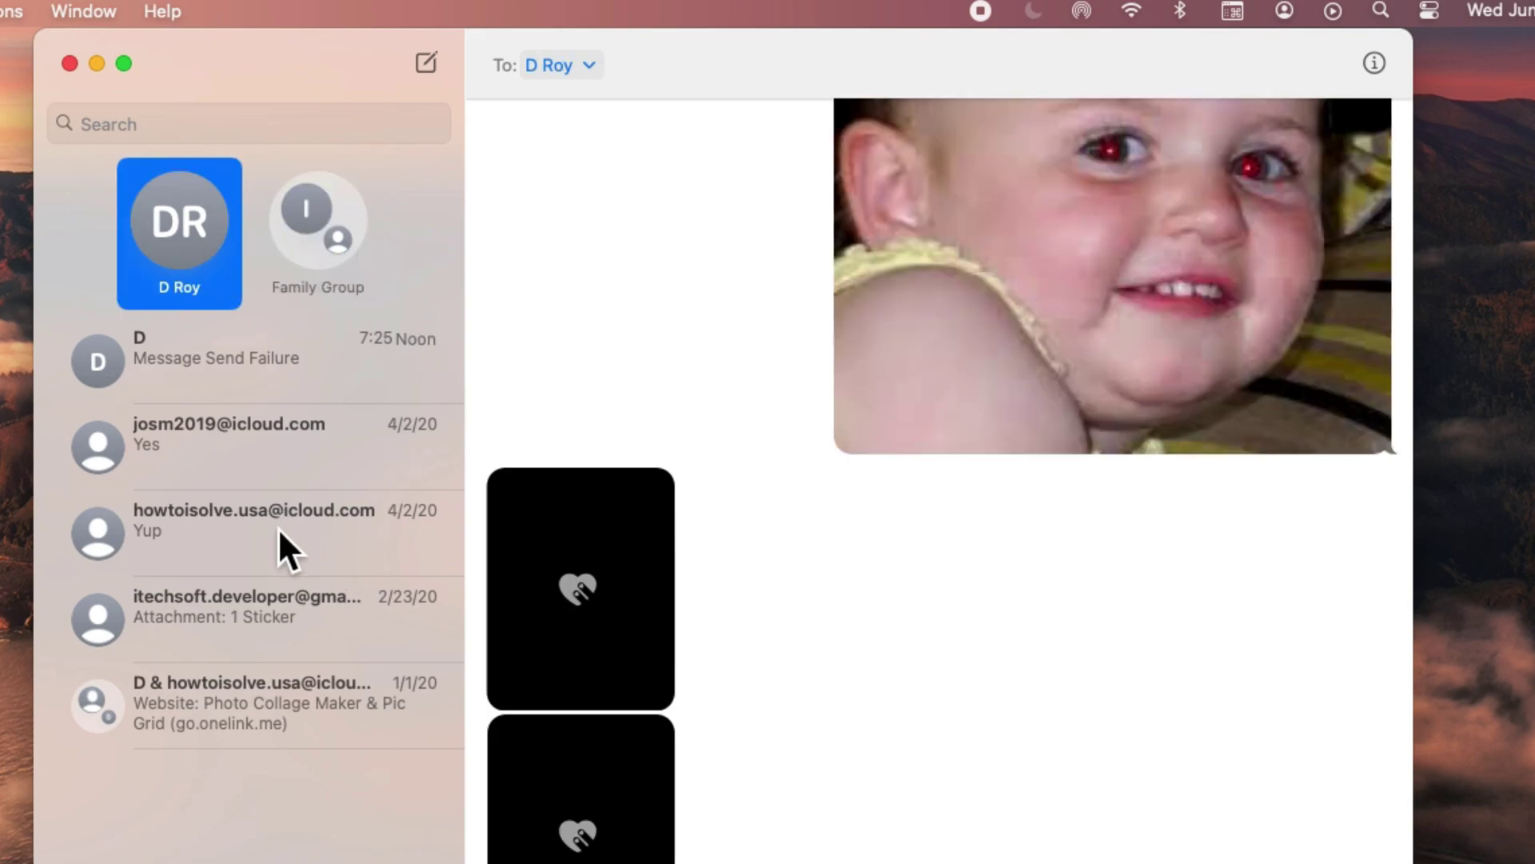
{"action": "scroll", "coordinate": [911, 758], "scroll_direction": "down", "scroll_amount": 1}
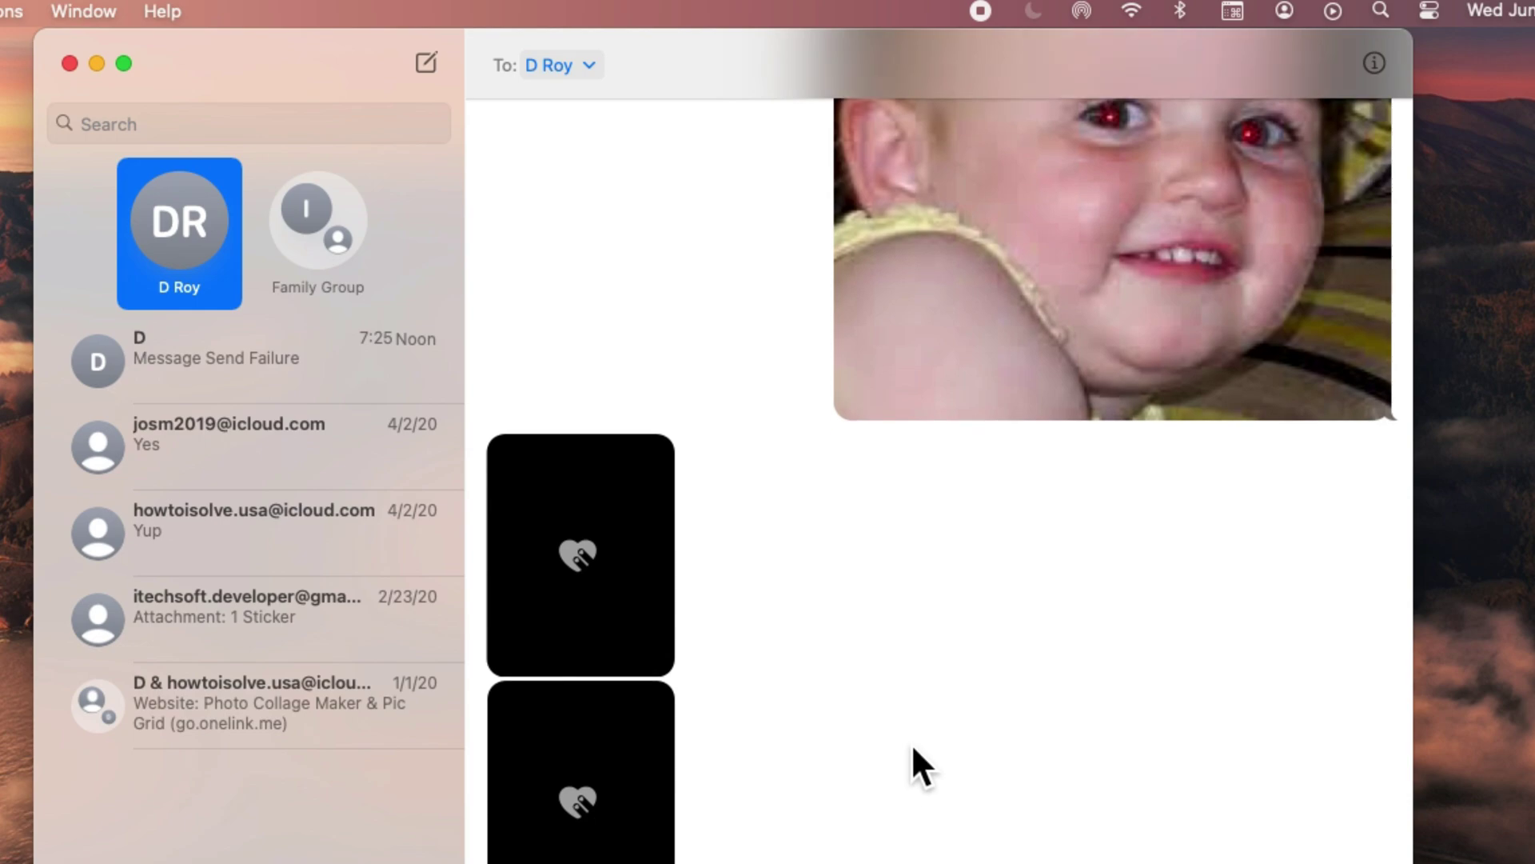
{"action": "scroll", "coordinate": [908, 738], "scroll_direction": "down", "scroll_amount": 3}
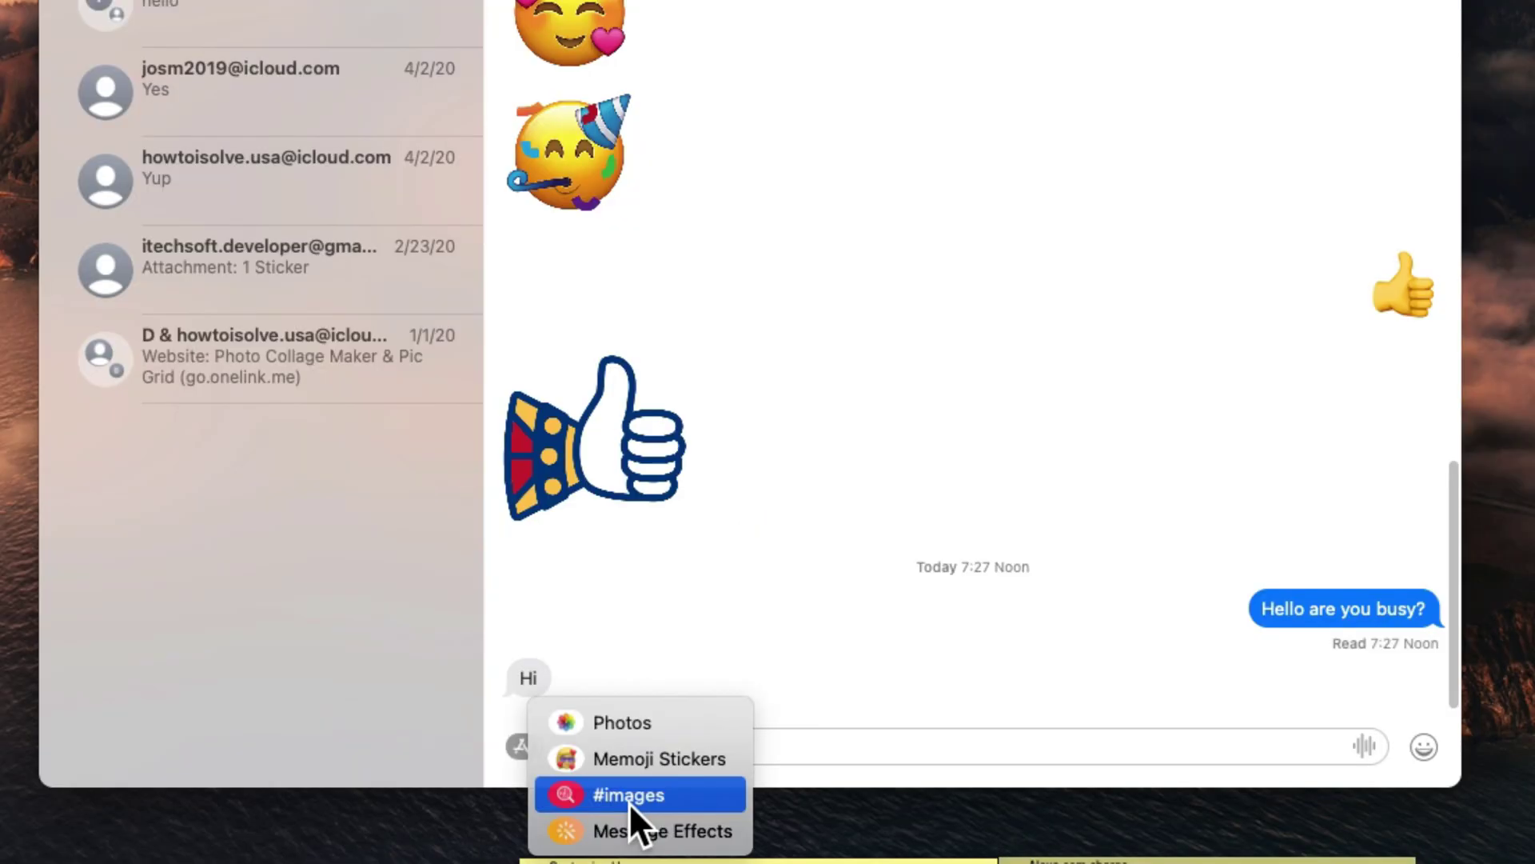
Send the angry Mickey Mouse GIF from #images with the comment 'Waiting'.
{"action": "left_click", "coordinate": [629, 795]}
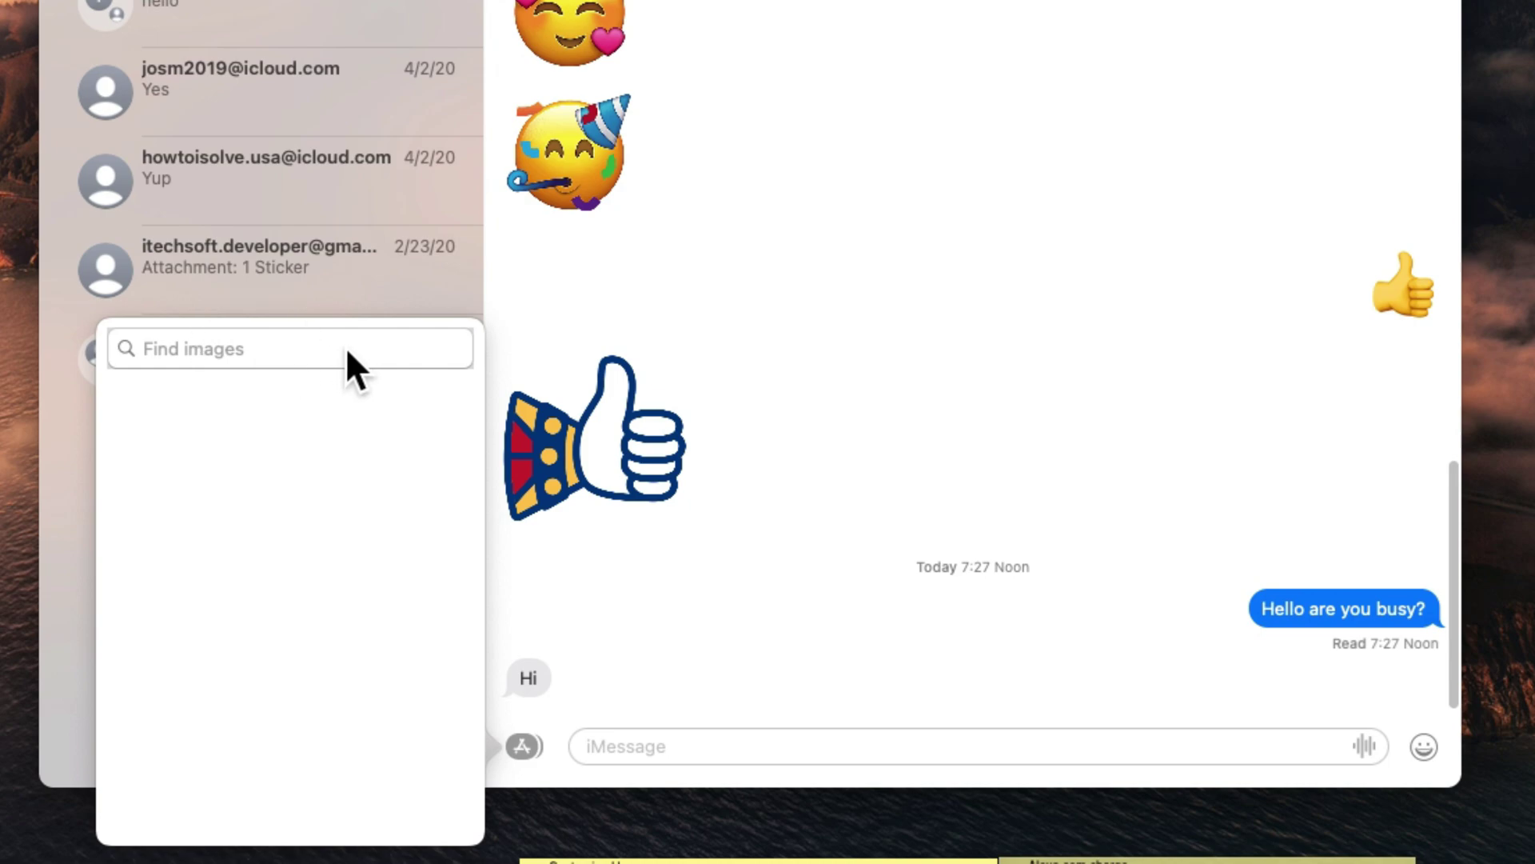
{"action": "left_click", "coordinate": [198, 348]}
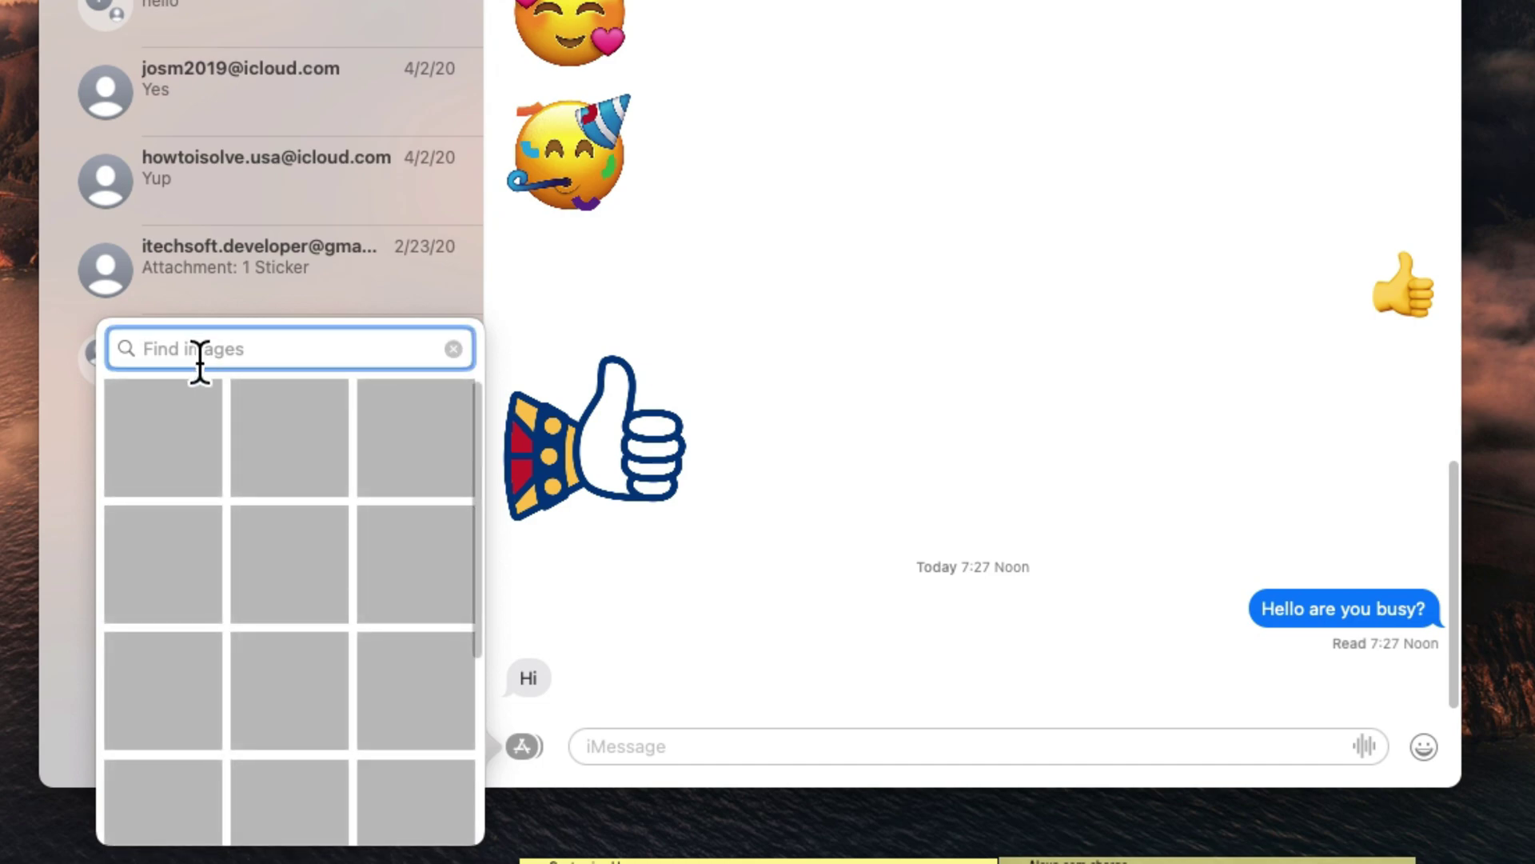
{"action": "left_click", "coordinate": [162, 441]}
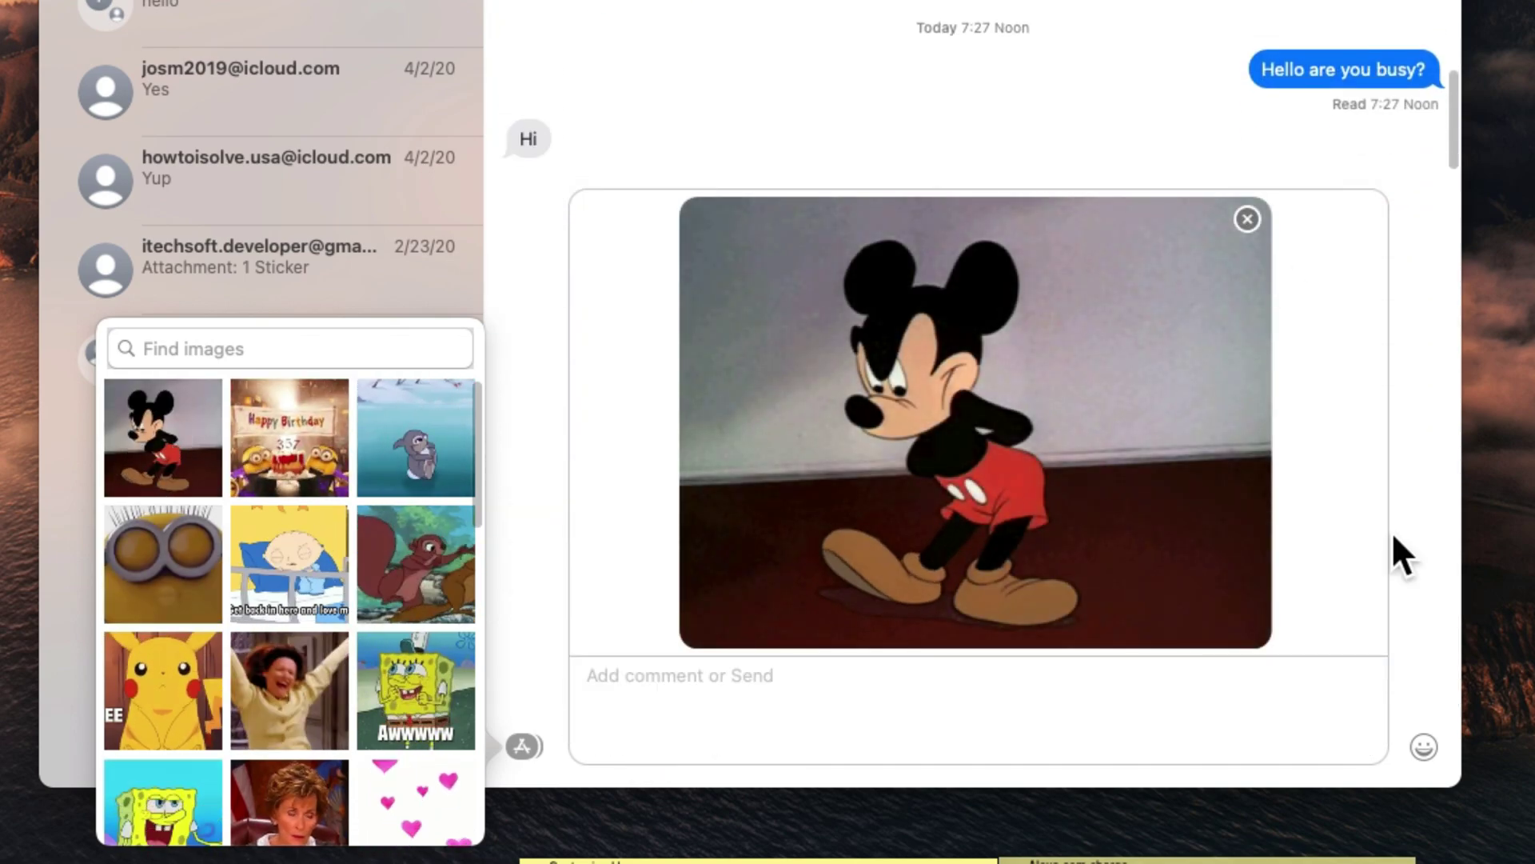
{"action": "left_click", "coordinate": [659, 675]}
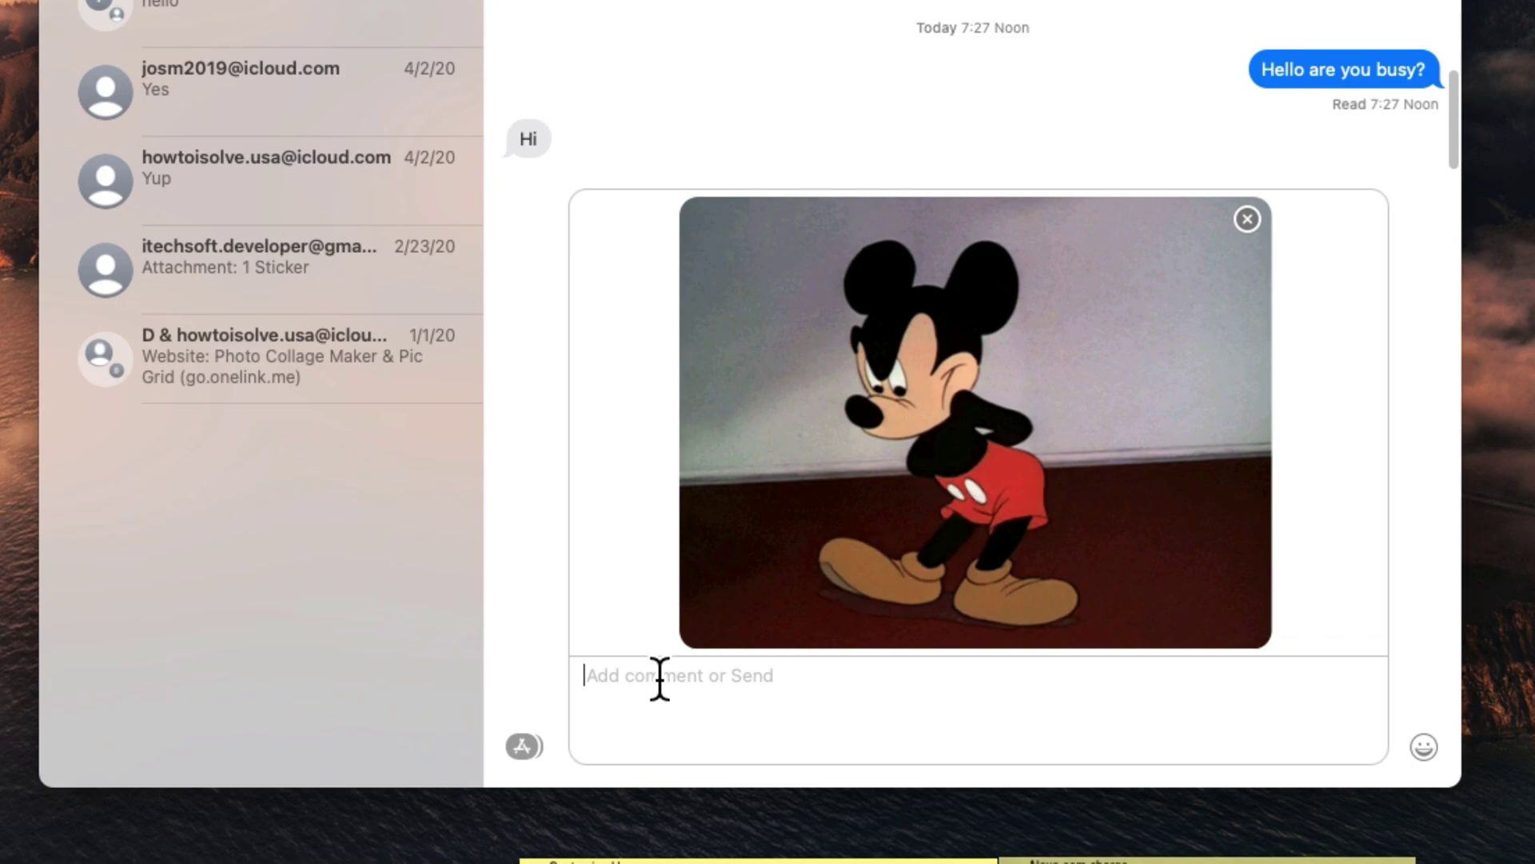
{"action": "type", "text": "Waiting"}
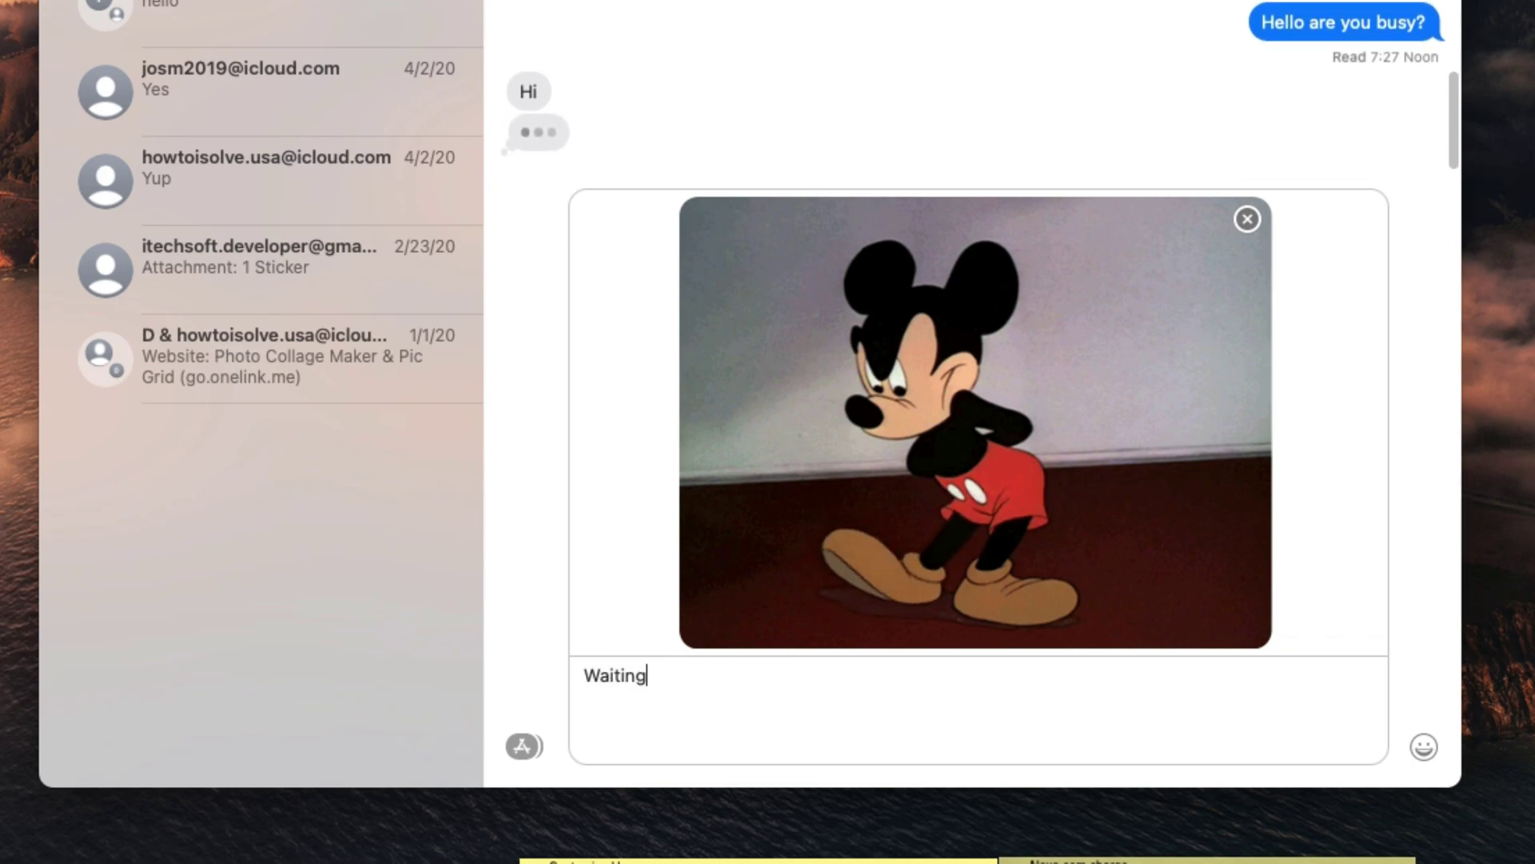
{"action": "key", "text": "Return"}
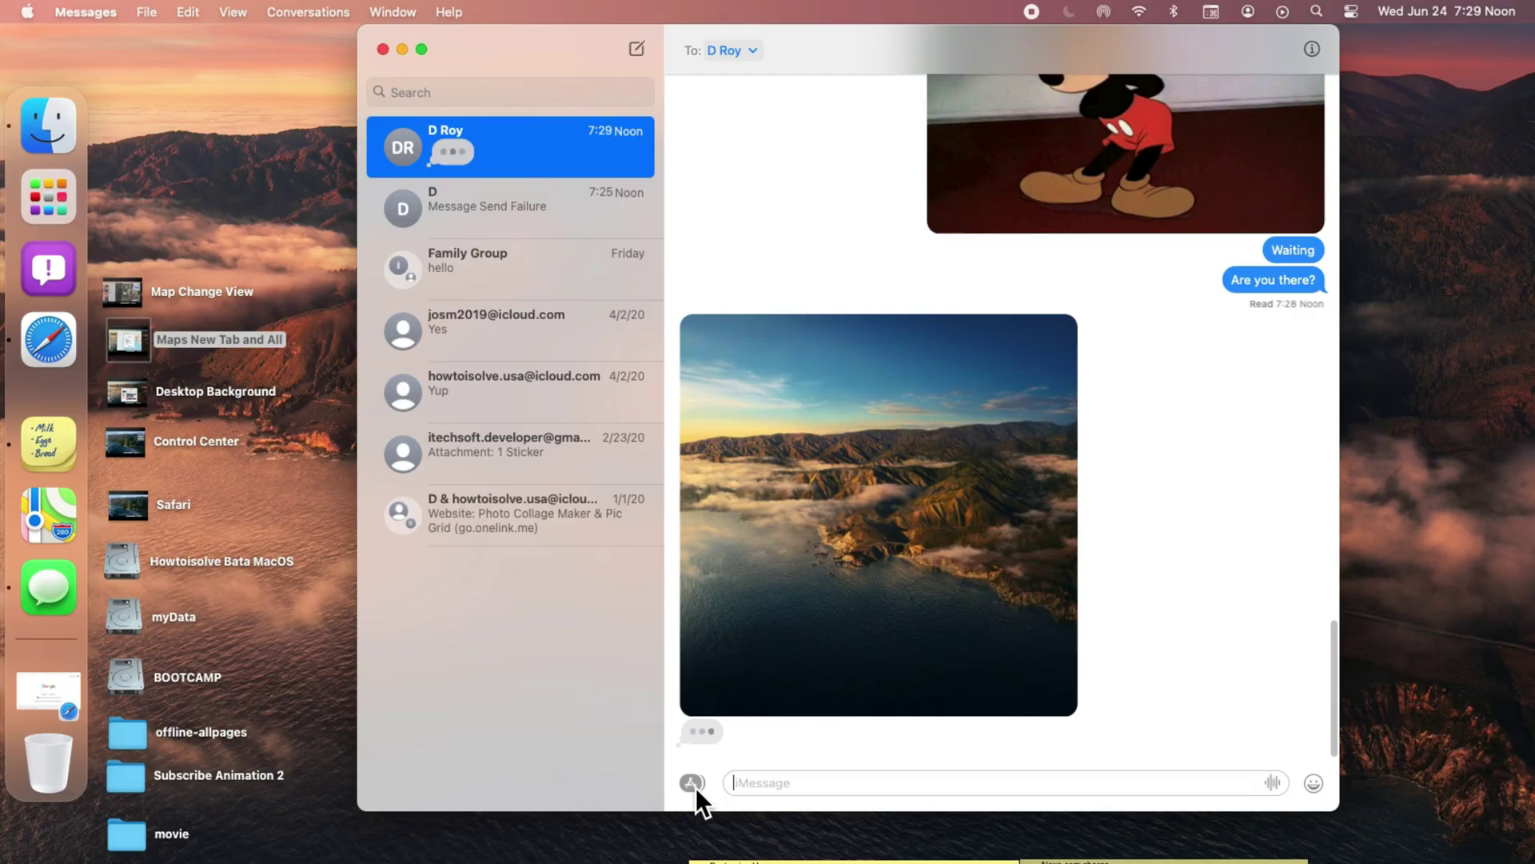
Drag the heart-eyed mouse Memoji sticker onto the landscape photo in the chat.
{"action": "left_click", "coordinate": [693, 784]}
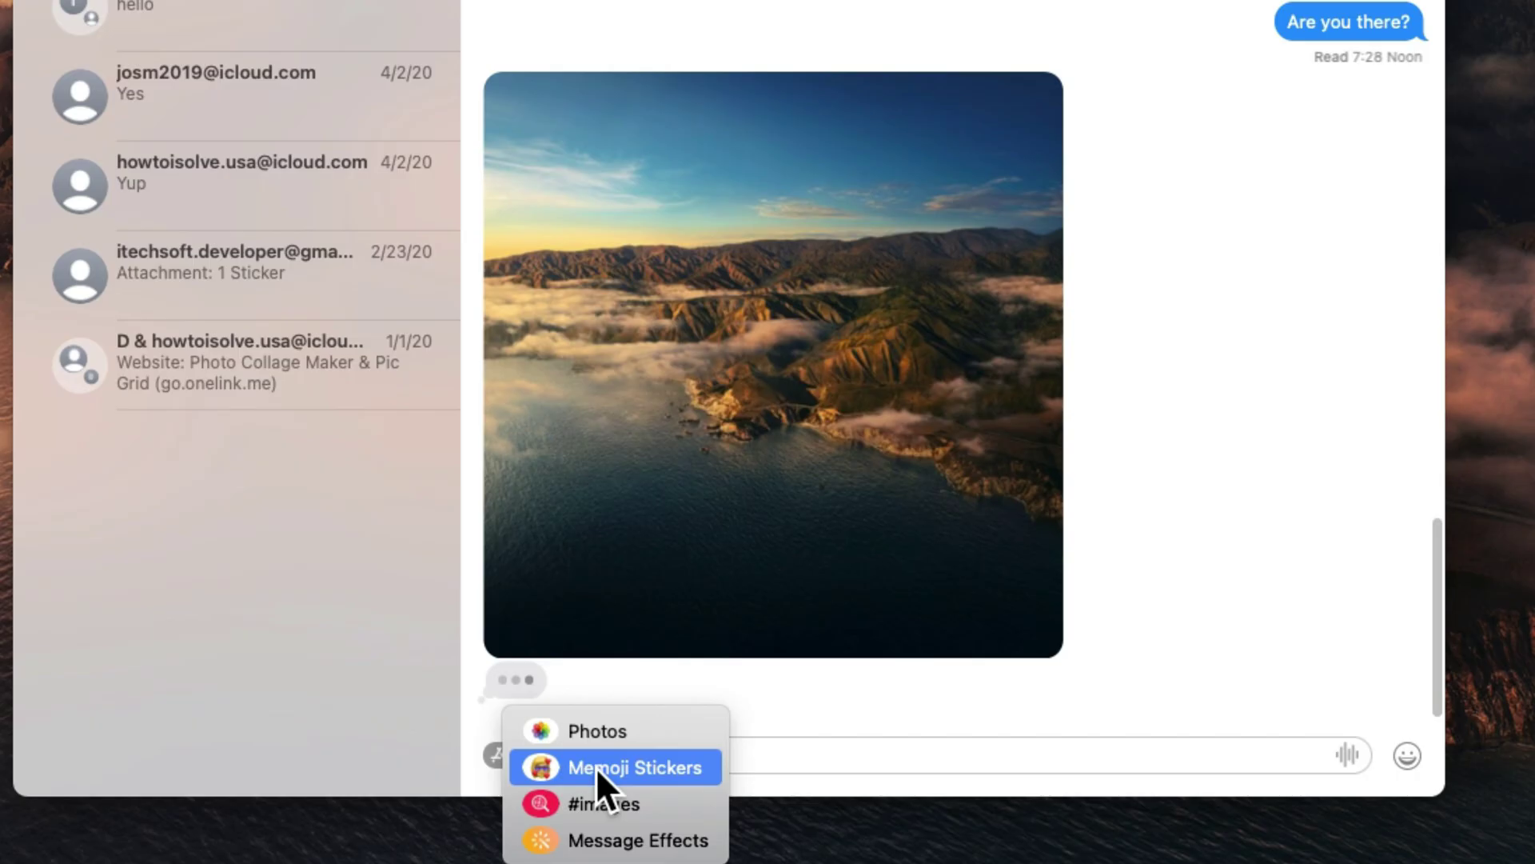
{"action": "left_click", "coordinate": [597, 766]}
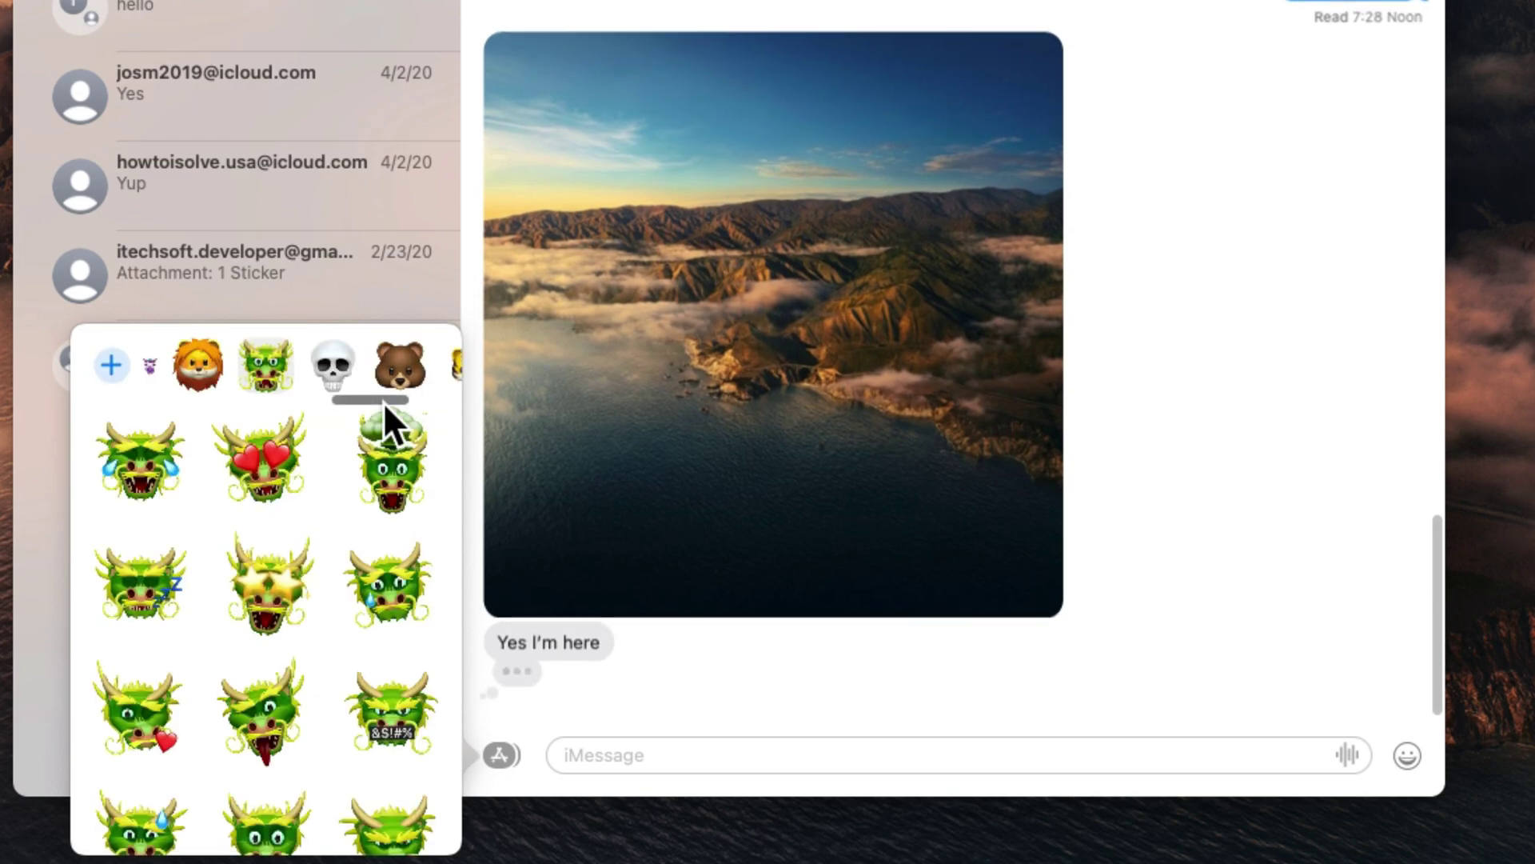
{"action": "left_click_drag", "start_coordinate": [383, 403], "coordinate": [73, 402]}
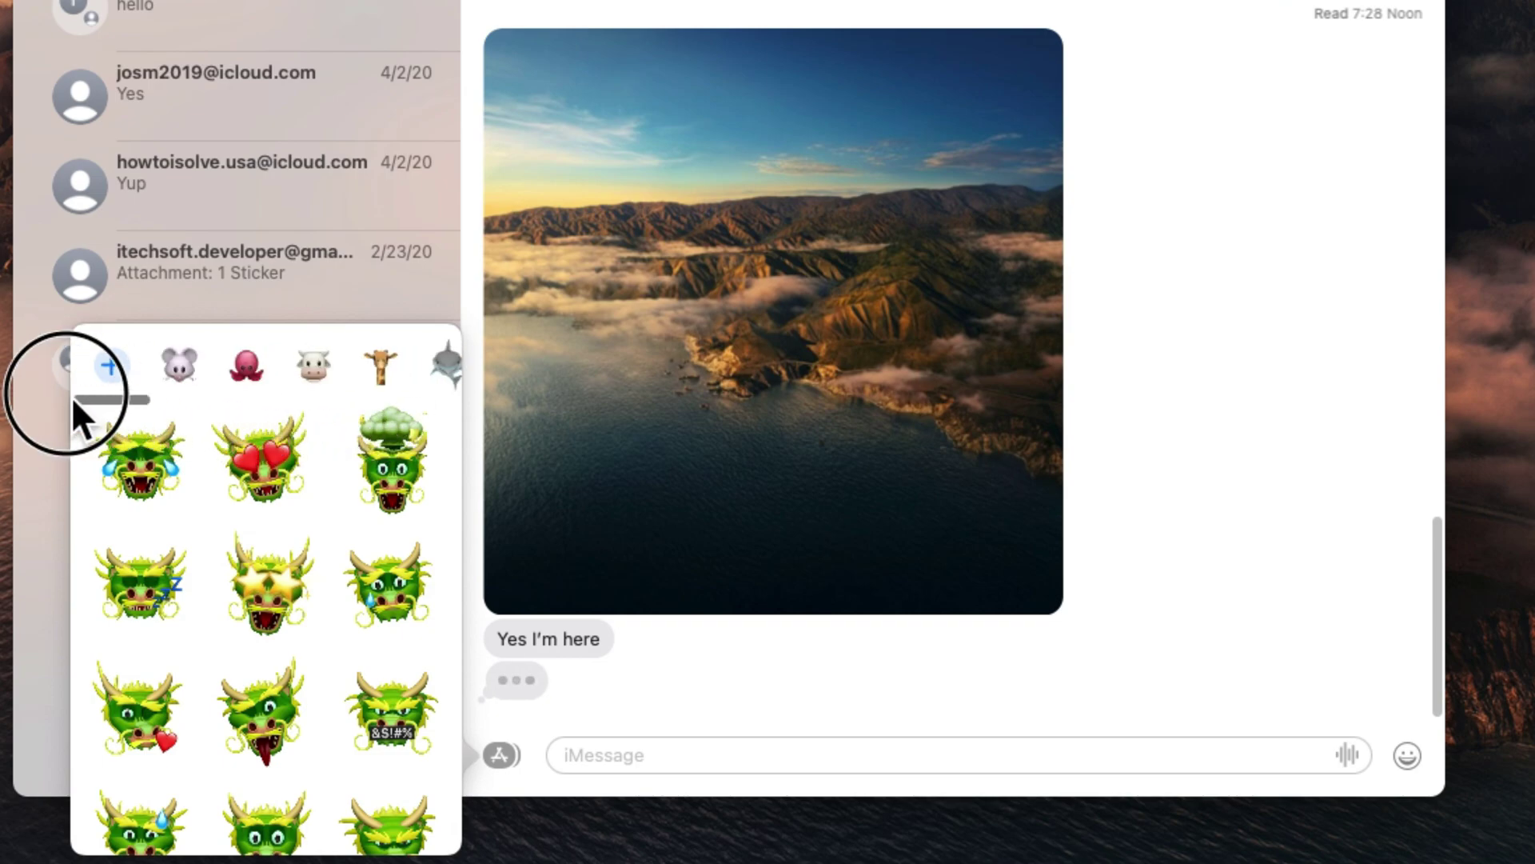
{"action": "left_click", "coordinate": [179, 366]}
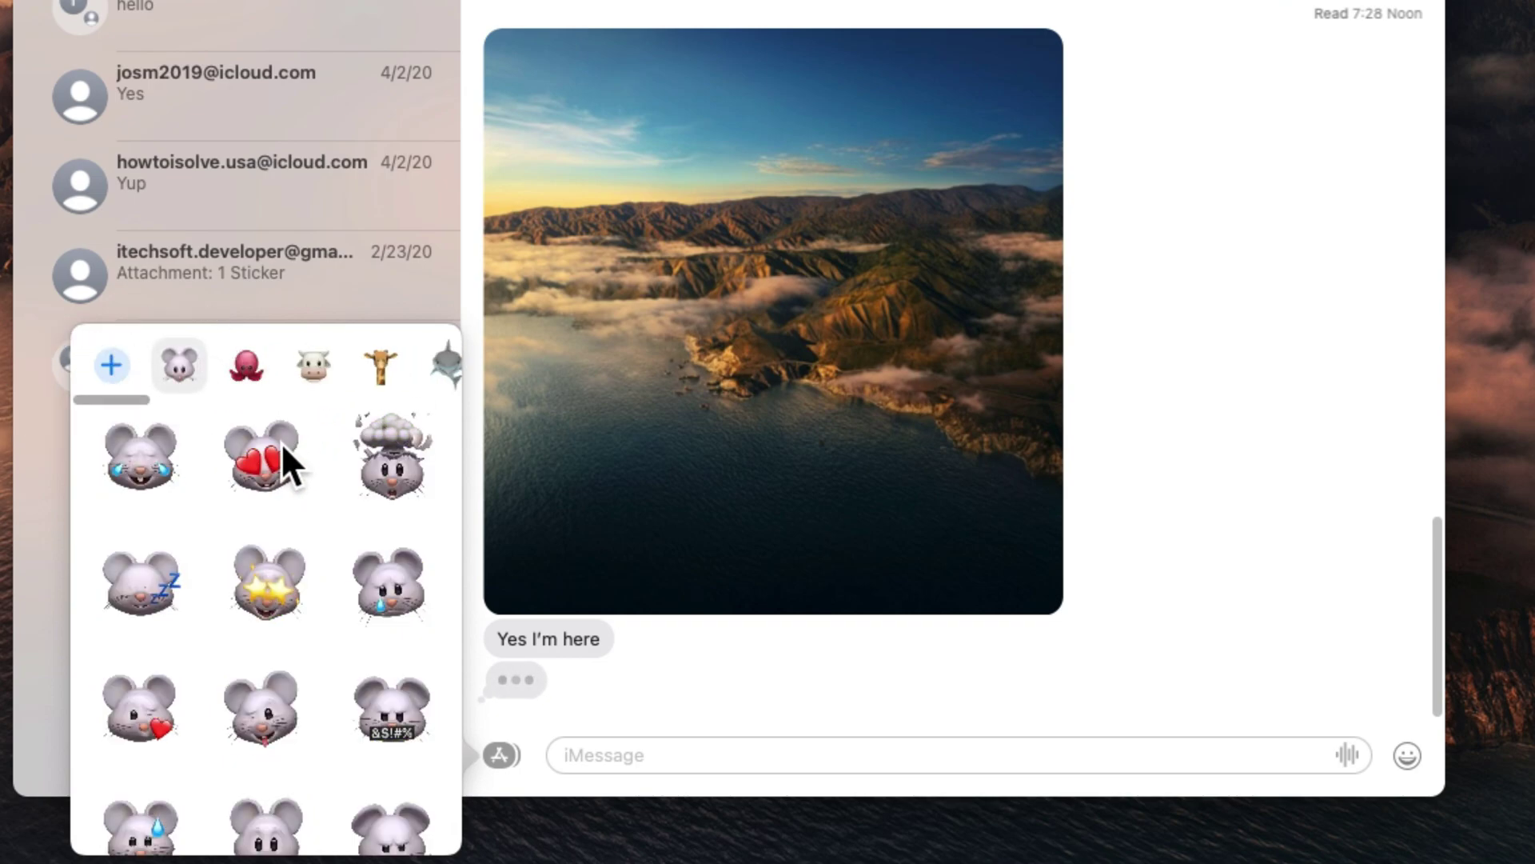
{"action": "left_click_drag", "start_coordinate": [270, 453], "coordinate": [1062, 256]}
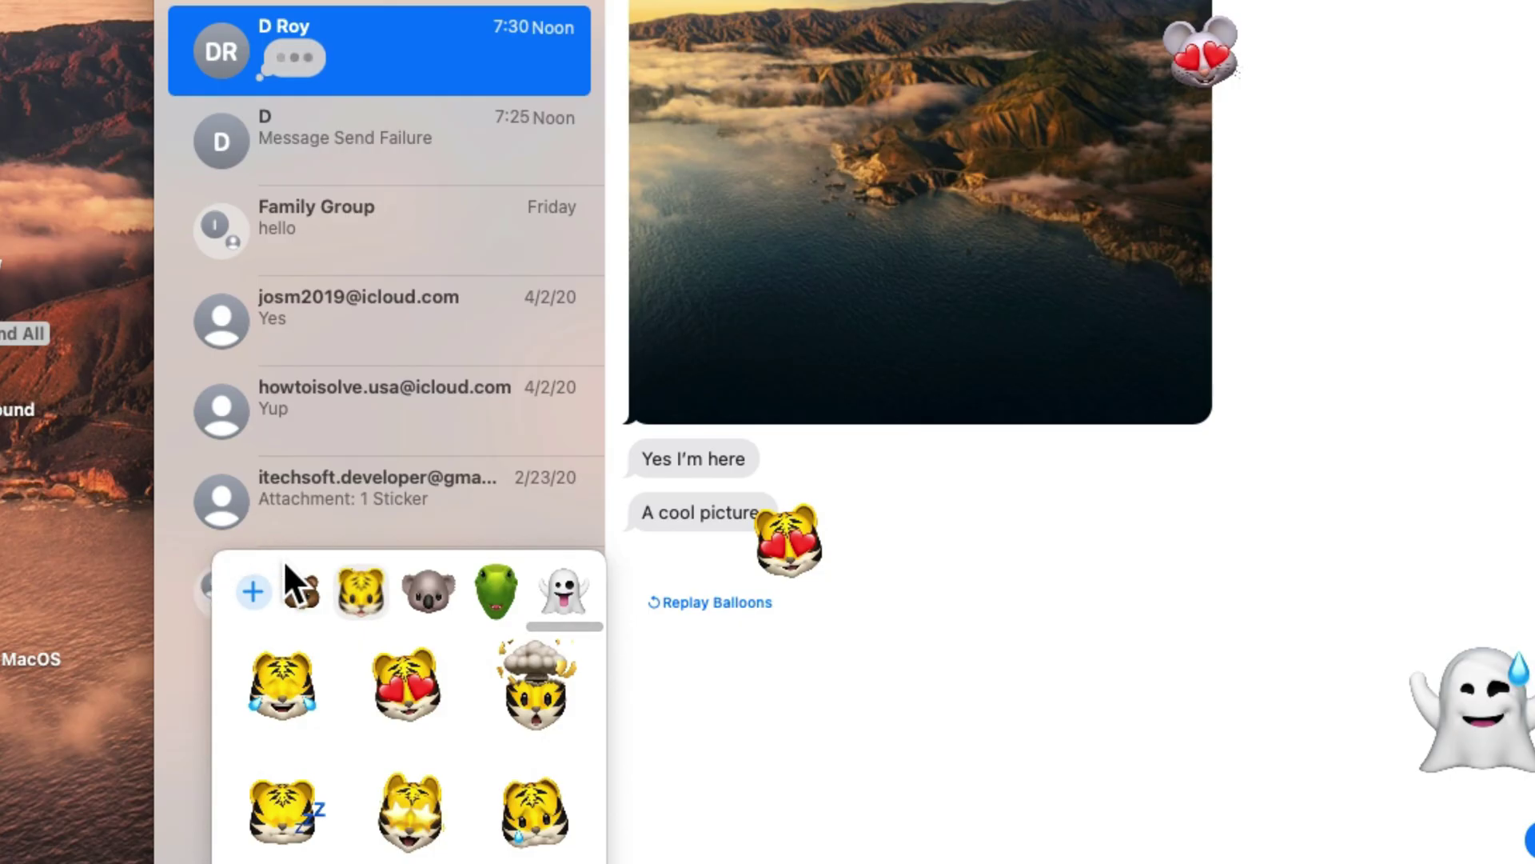
{"action": "left_click", "coordinate": [259, 587]}
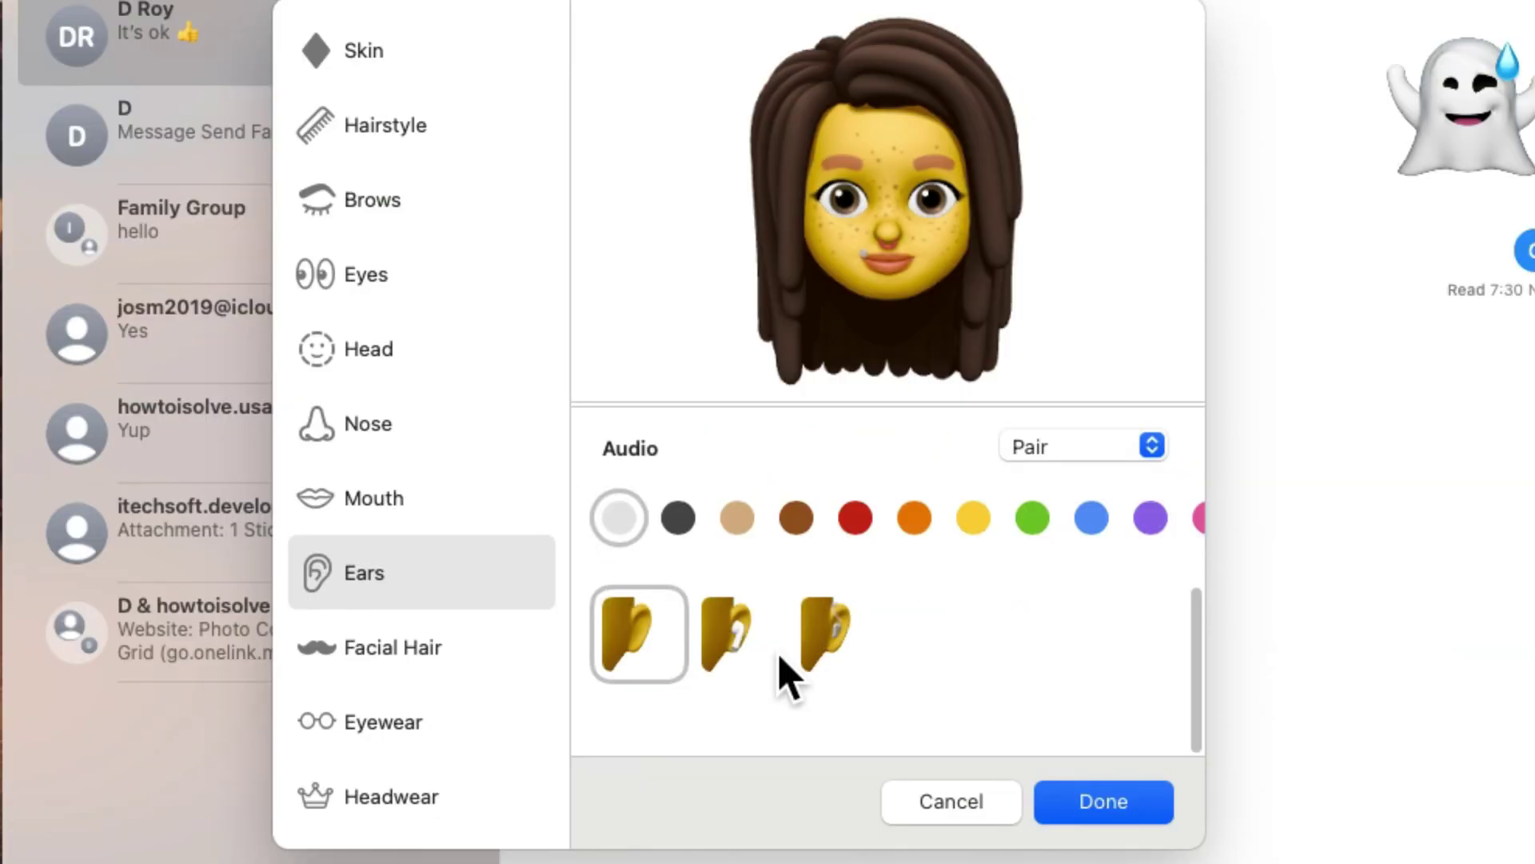
Customise the Memoji with AirPods ears, long straight hair, glasses and a white beanie.
{"action": "left_click", "coordinate": [806, 651]}
{"action": "left_click", "coordinate": [504, 673]}
{"action": "scroll", "coordinate": [840, 685], "scroll_direction": "down", "scroll_amount": 5}
{"action": "left_click", "coordinate": [347, 122]}
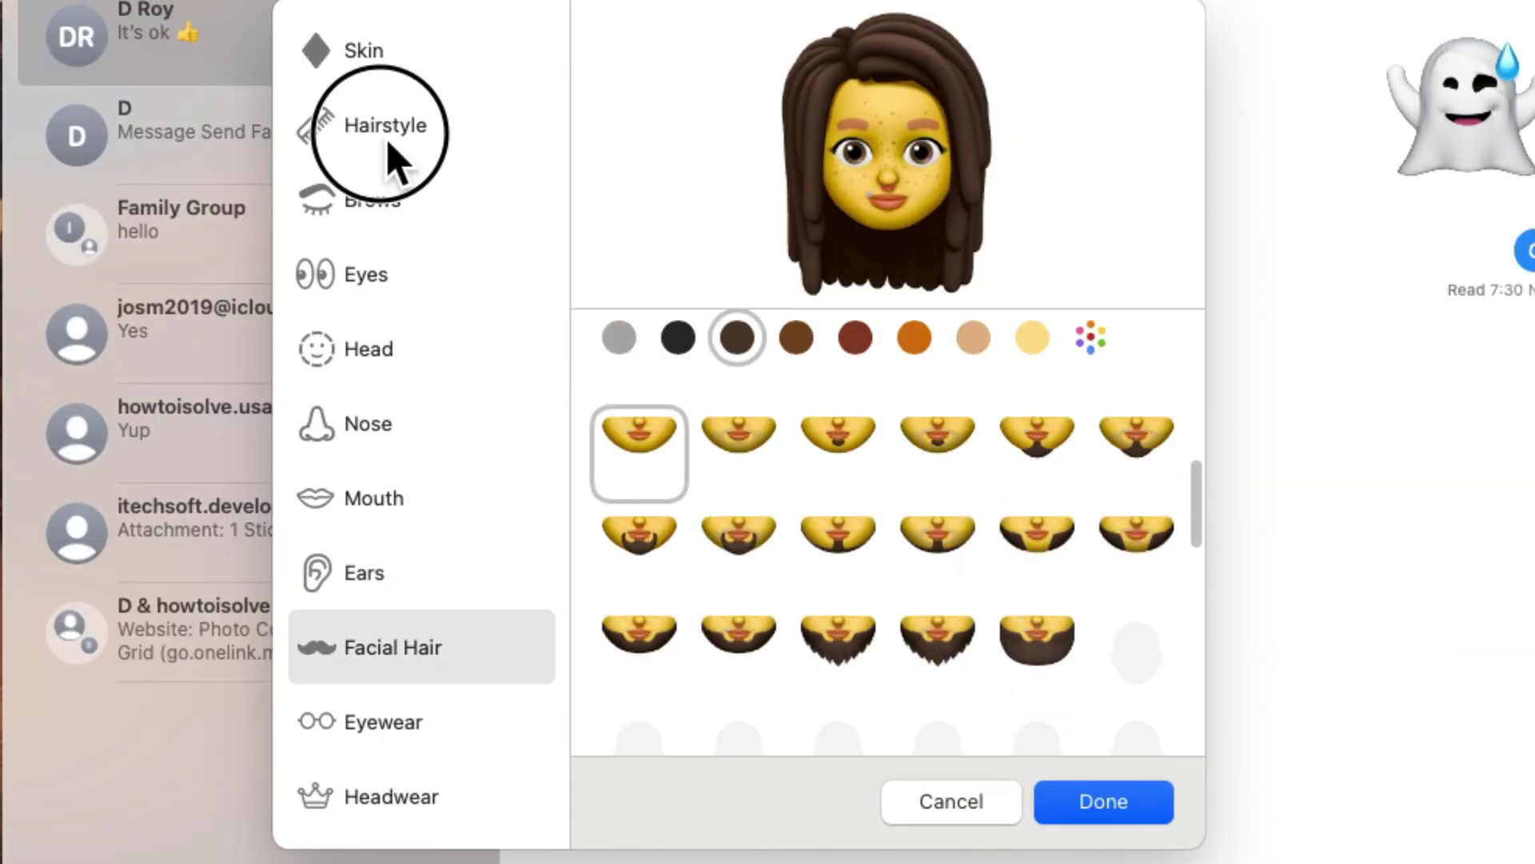
{"action": "left_click", "coordinate": [936, 615]}
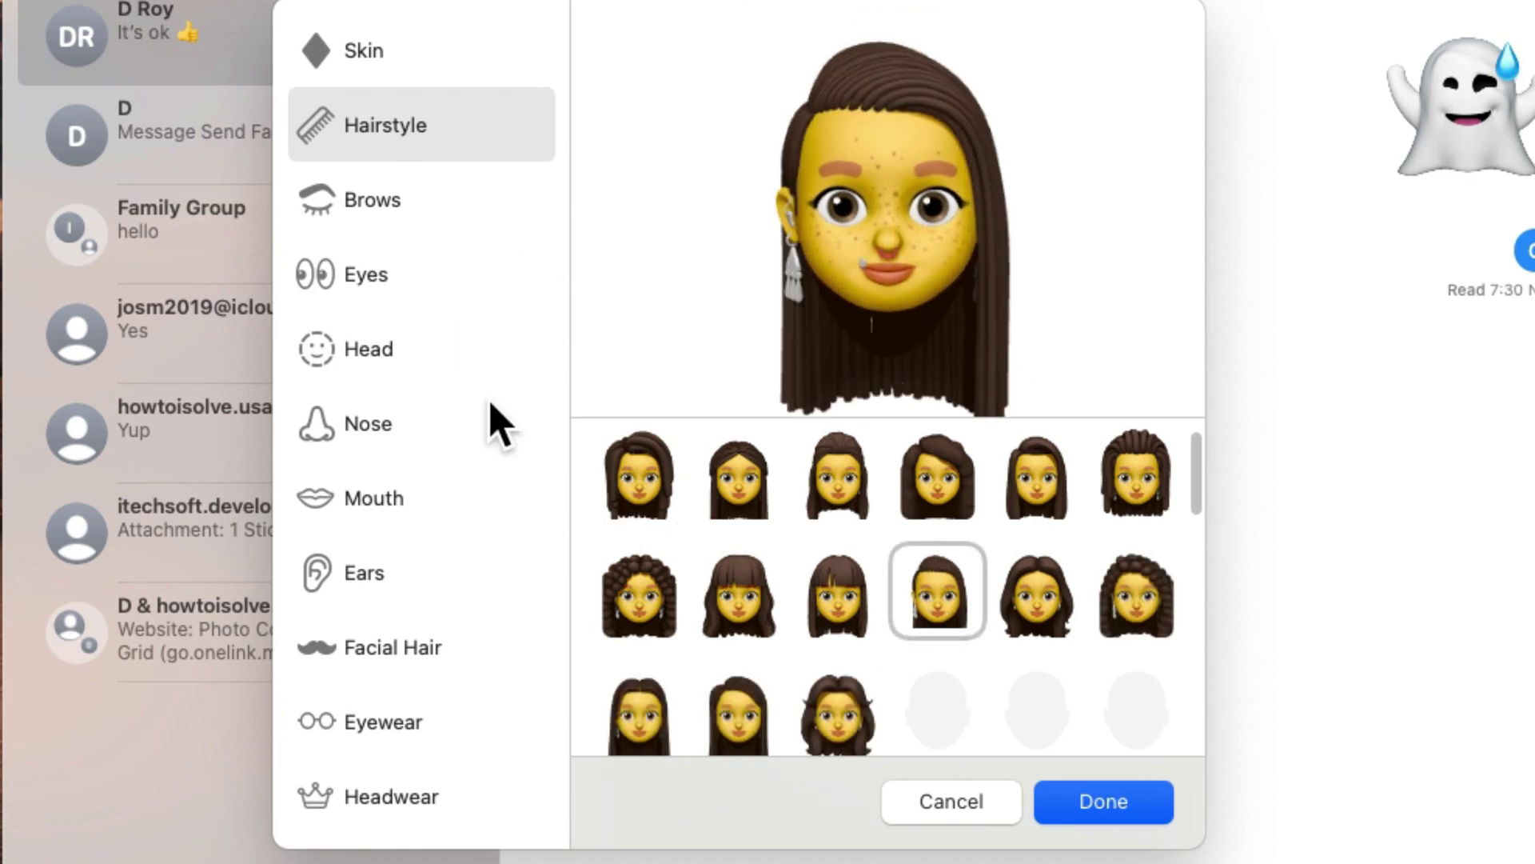
{"action": "left_click", "coordinate": [462, 669]}
{"action": "scroll", "coordinate": [728, 704], "scroll_direction": "down", "scroll_amount": 10}
{"action": "left_click", "coordinate": [963, 480]}
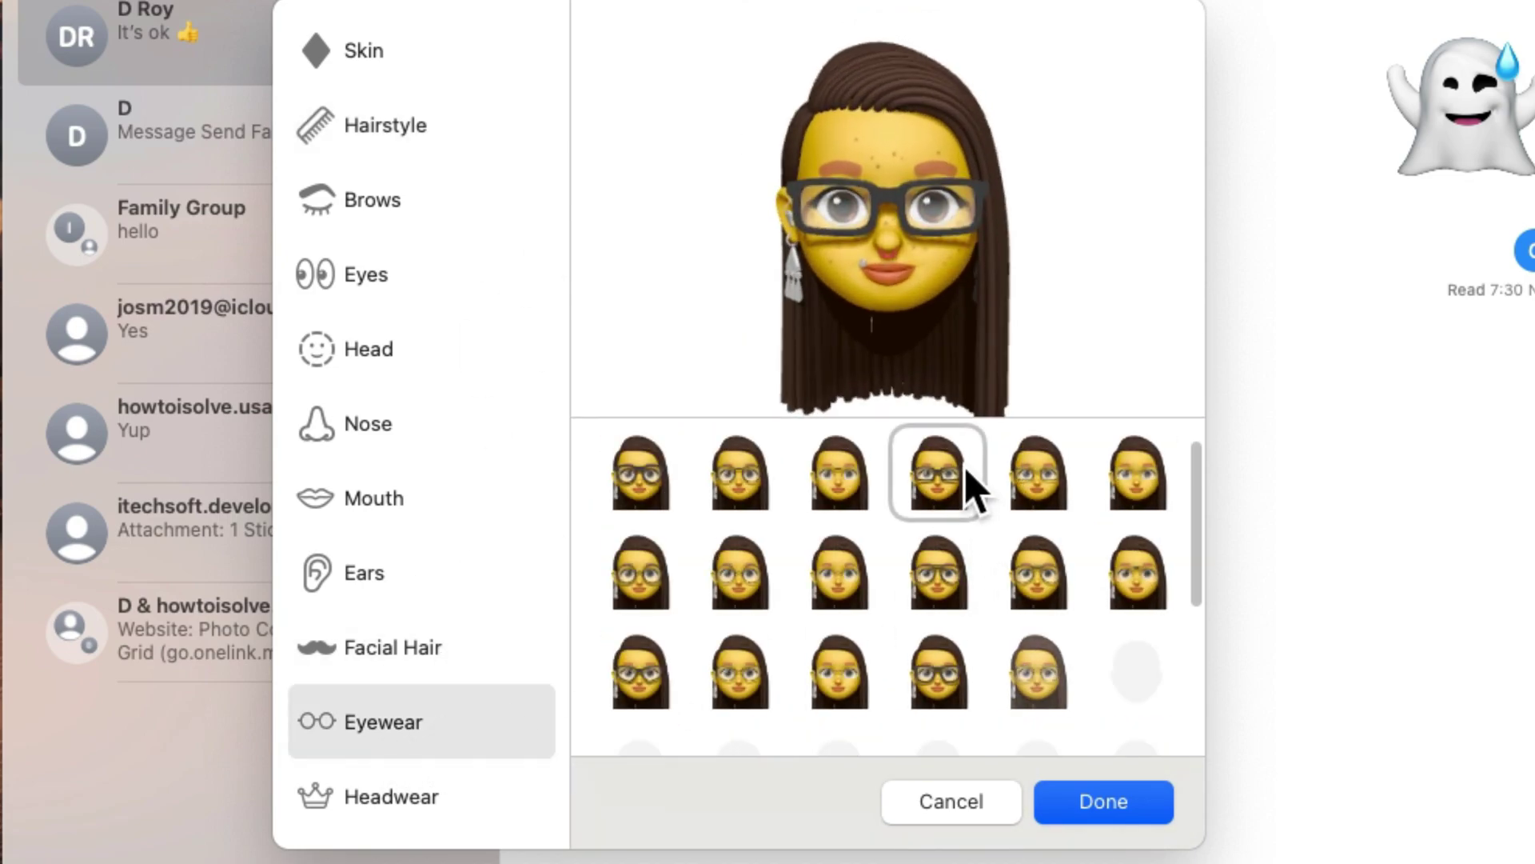
{"action": "scroll", "coordinate": [801, 599], "scroll_direction": "down", "scroll_amount": 5}
{"action": "left_click", "coordinate": [739, 588]}
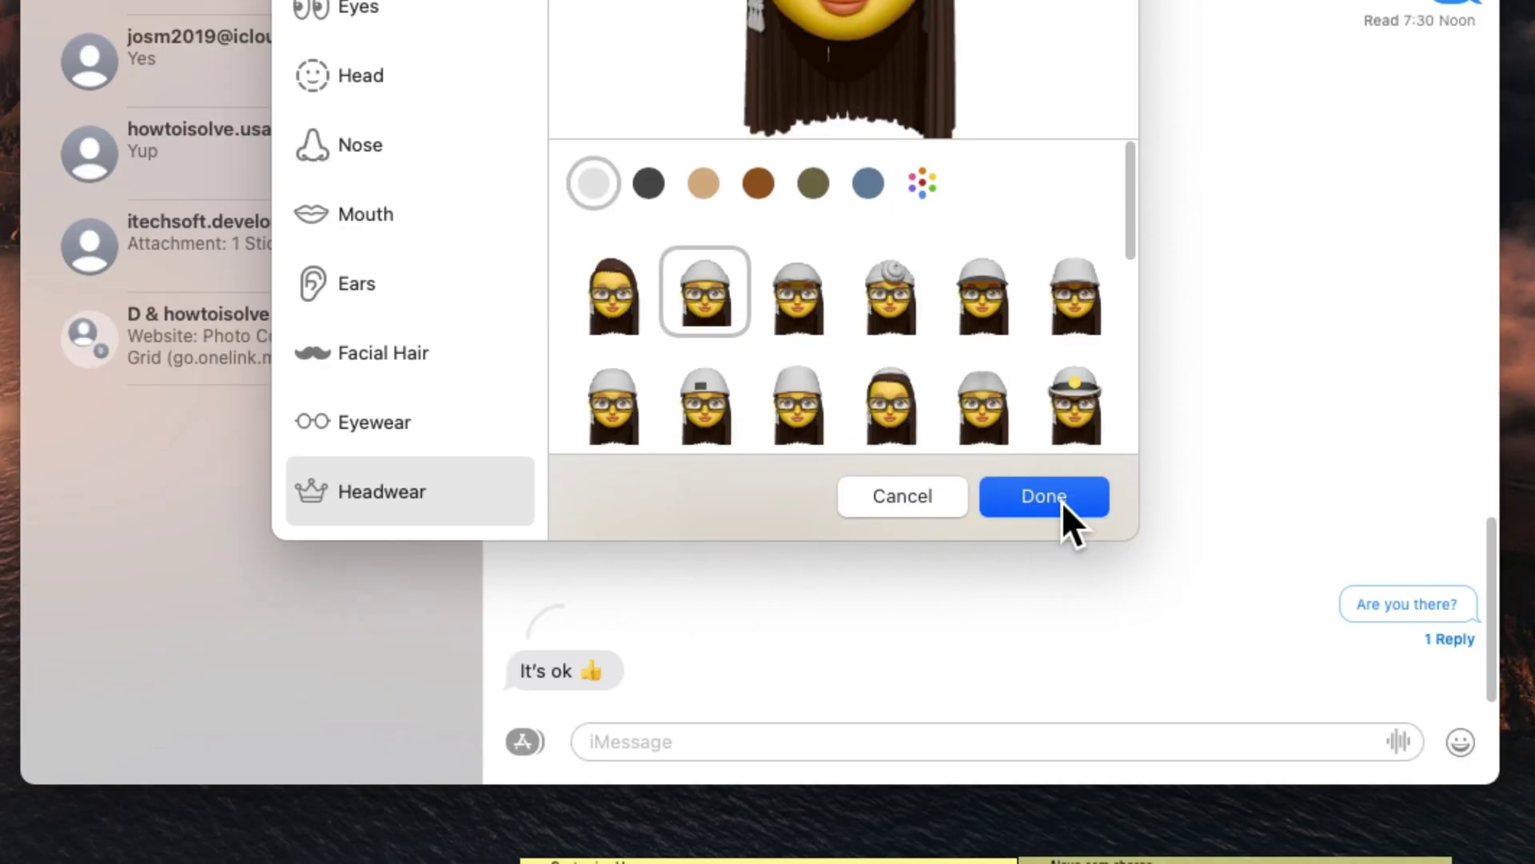
{"action": "left_click", "coordinate": [1062, 502]}
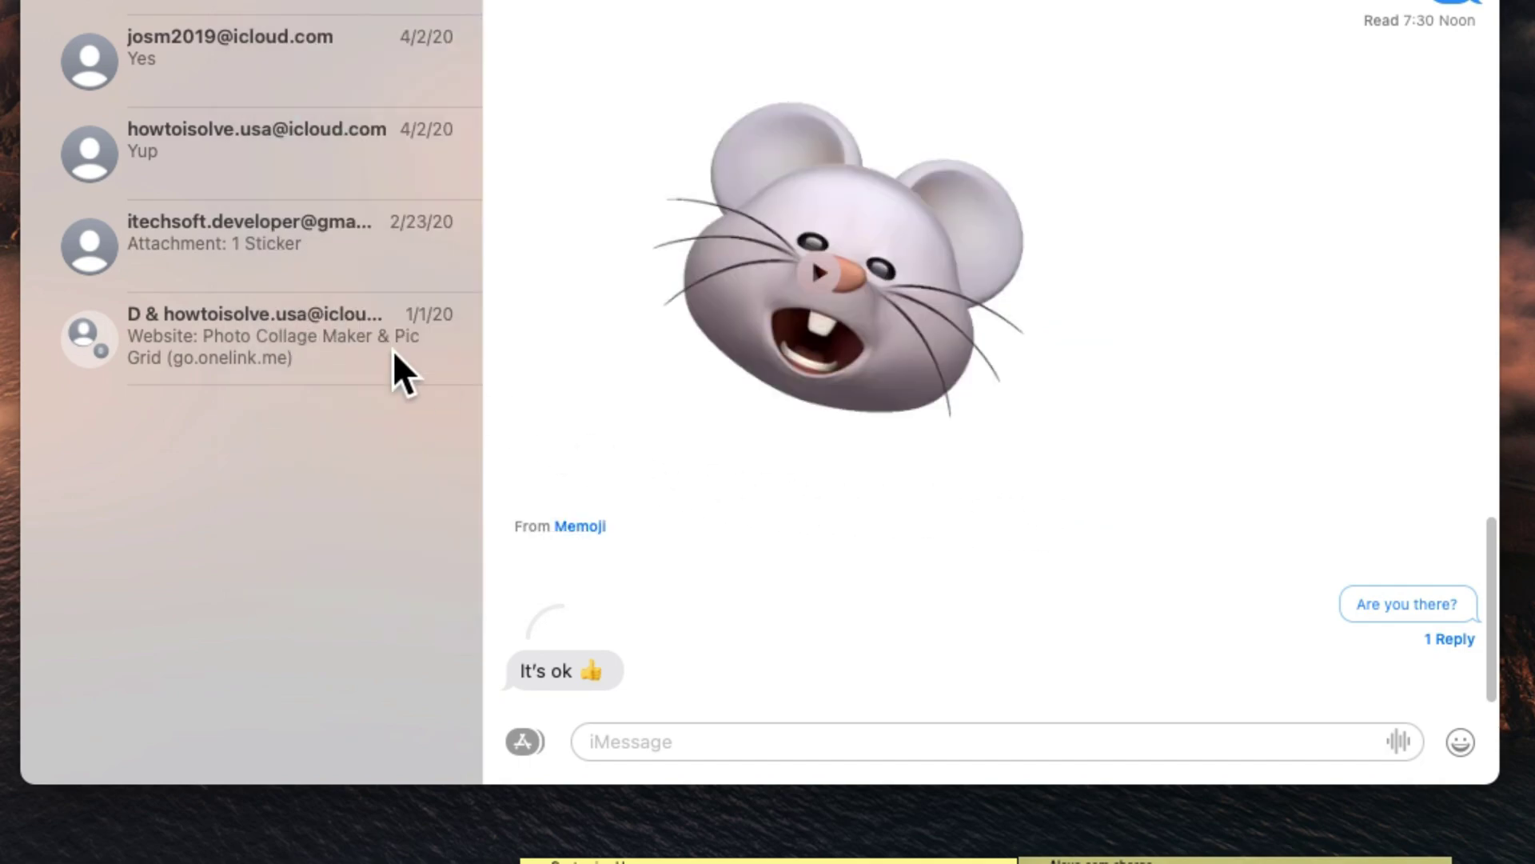
Send the customised Memoji's laughing sticker with the comment 'Yes'.
{"action": "left_click", "coordinate": [524, 741]}
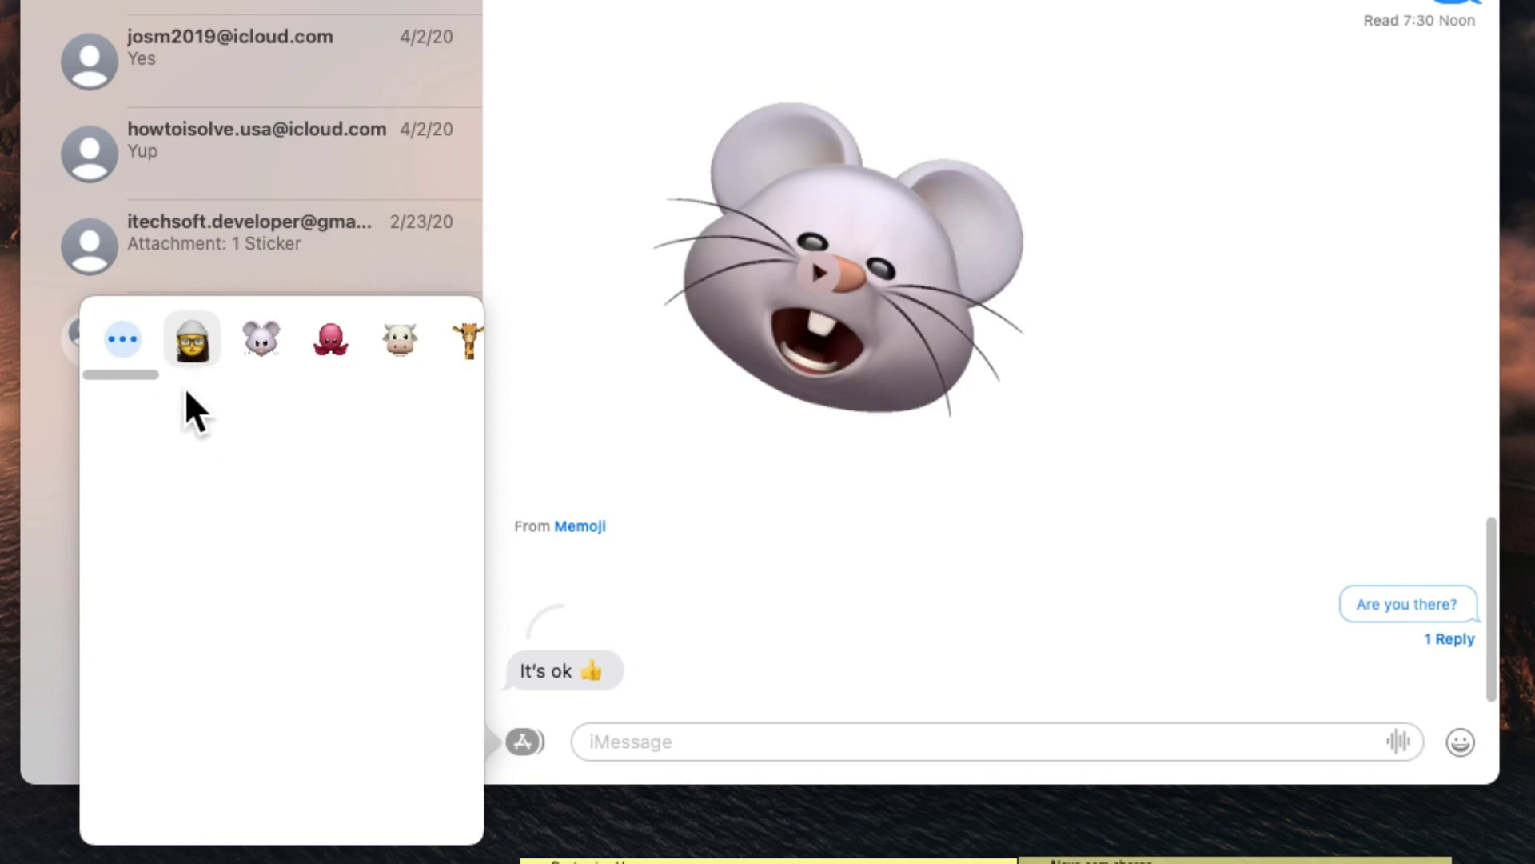
{"action": "left_click", "coordinate": [182, 378]}
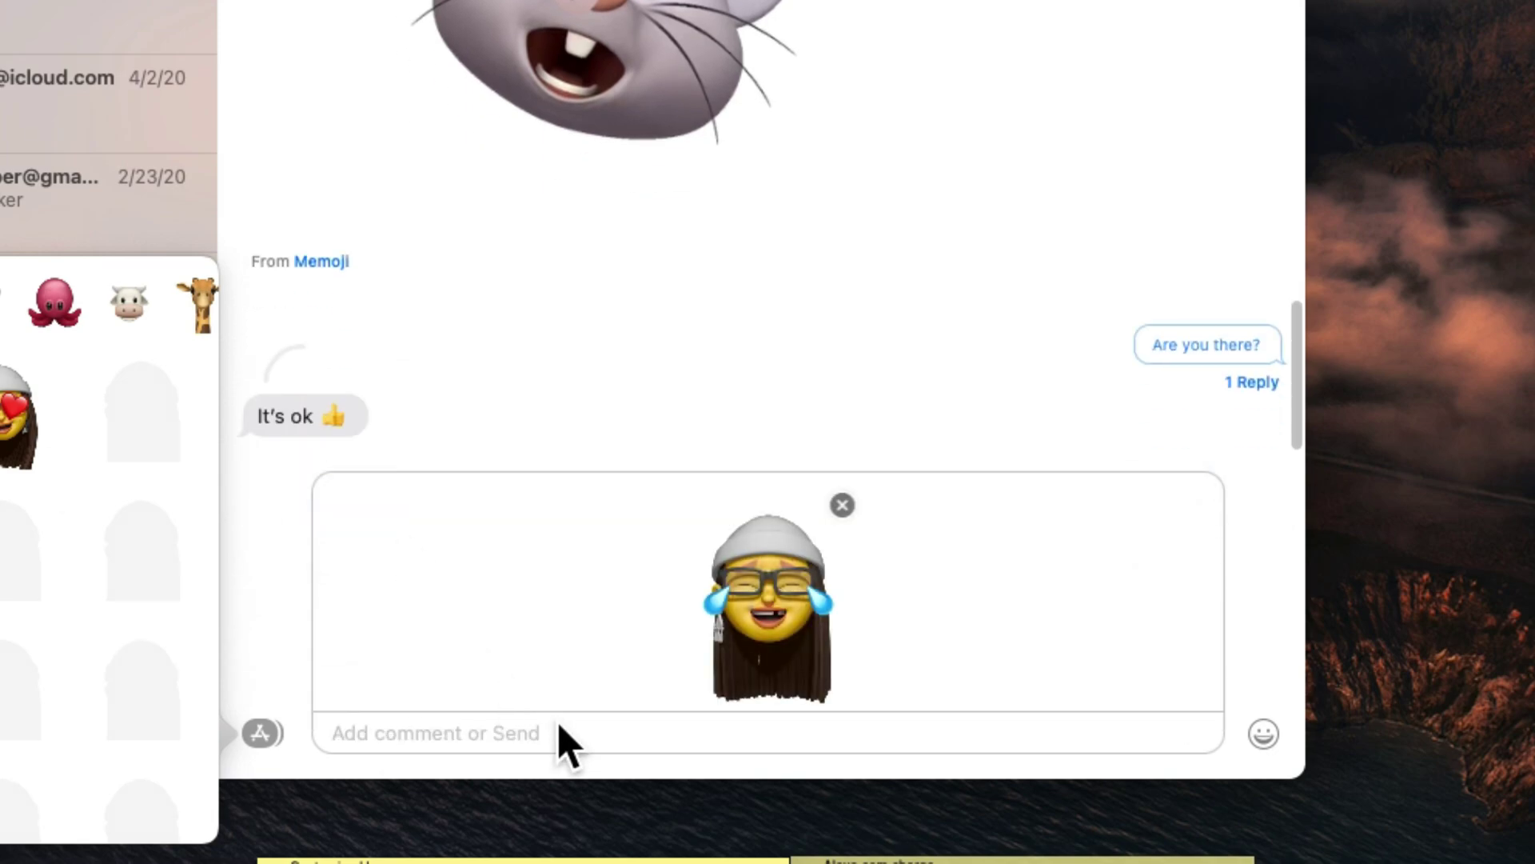
{"action": "left_click", "coordinate": [409, 742]}
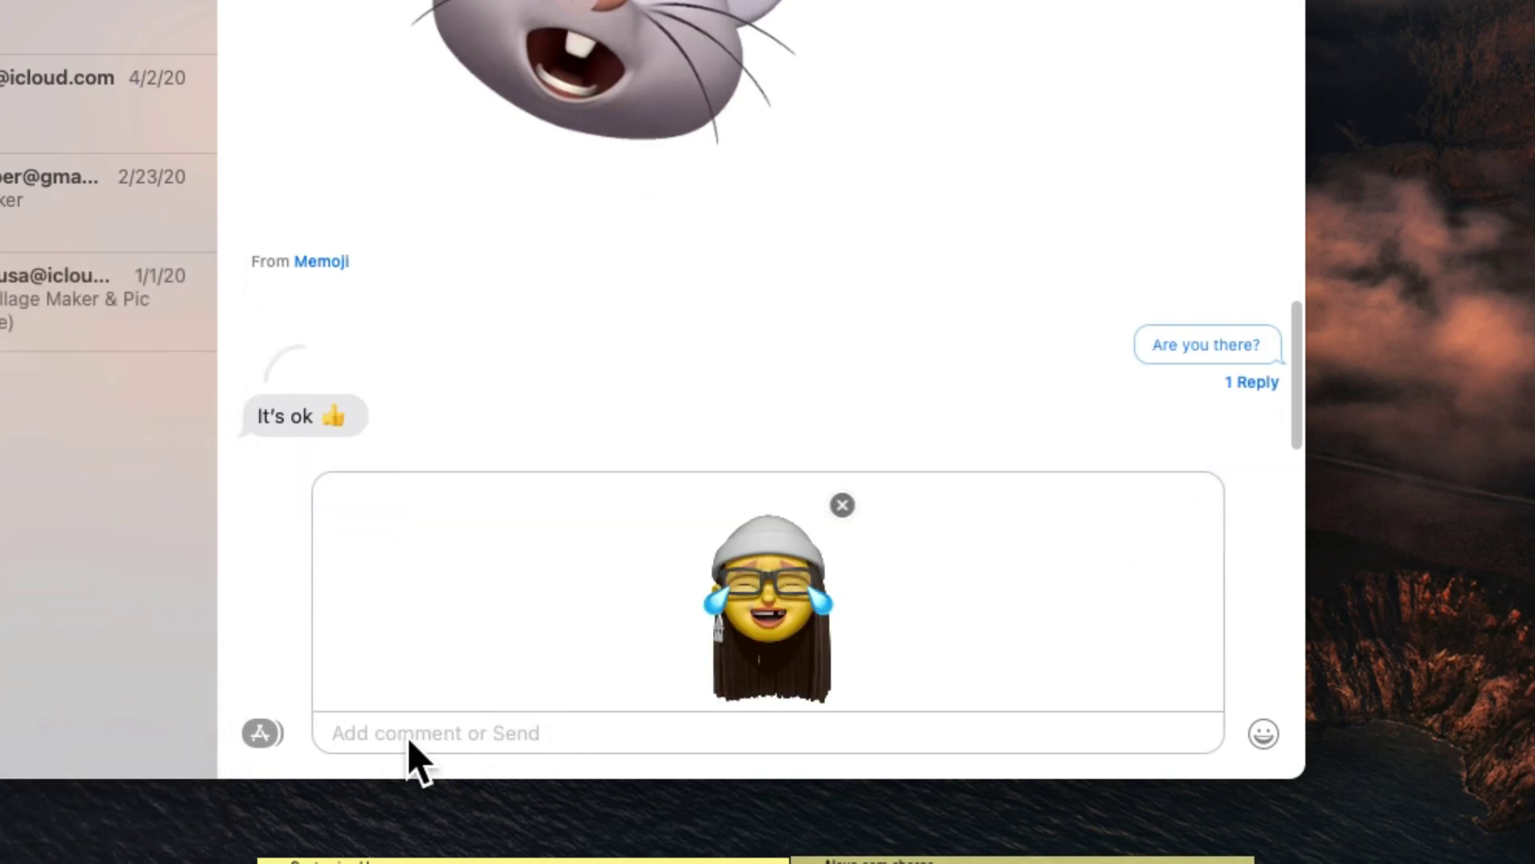
{"action": "type", "text": "Yes"}
{"action": "key", "text": "Return"}
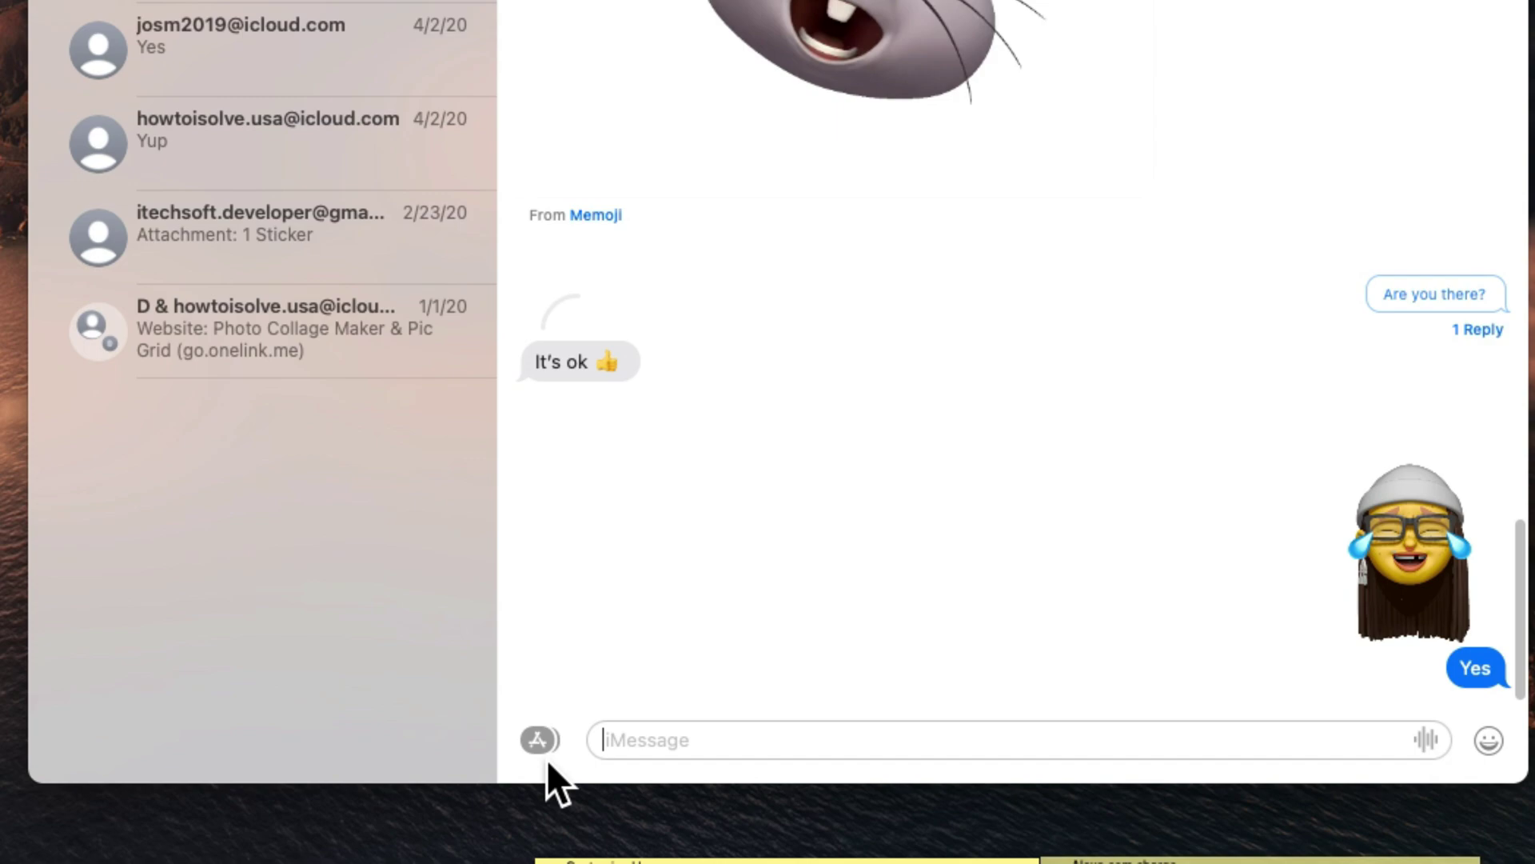
Open Photos from the message apps list to share a library picture.
{"action": "left_click", "coordinate": [545, 748]}
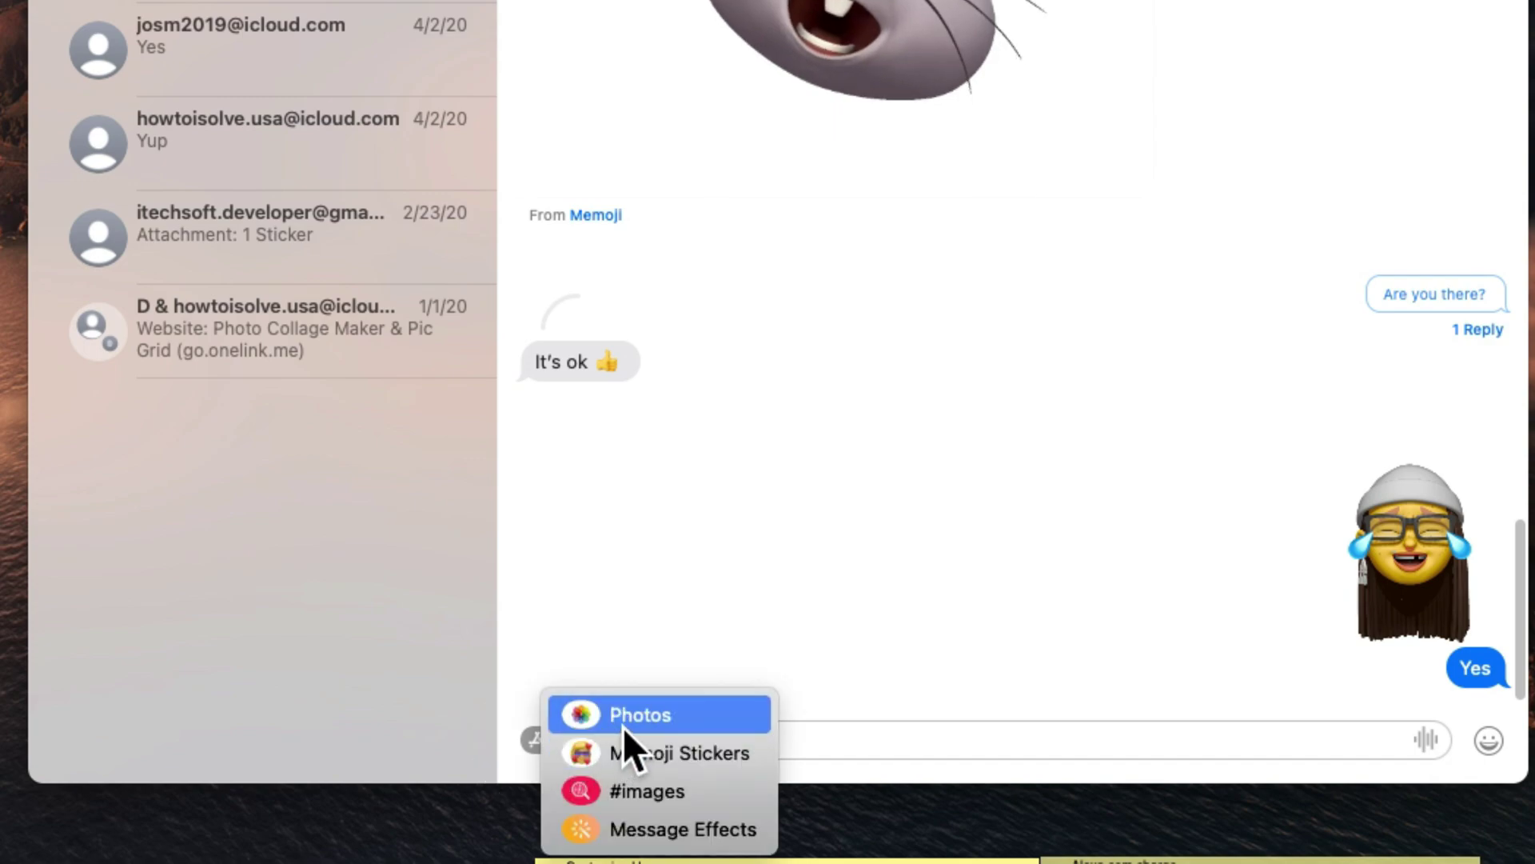
{"action": "left_click", "coordinate": [632, 721]}
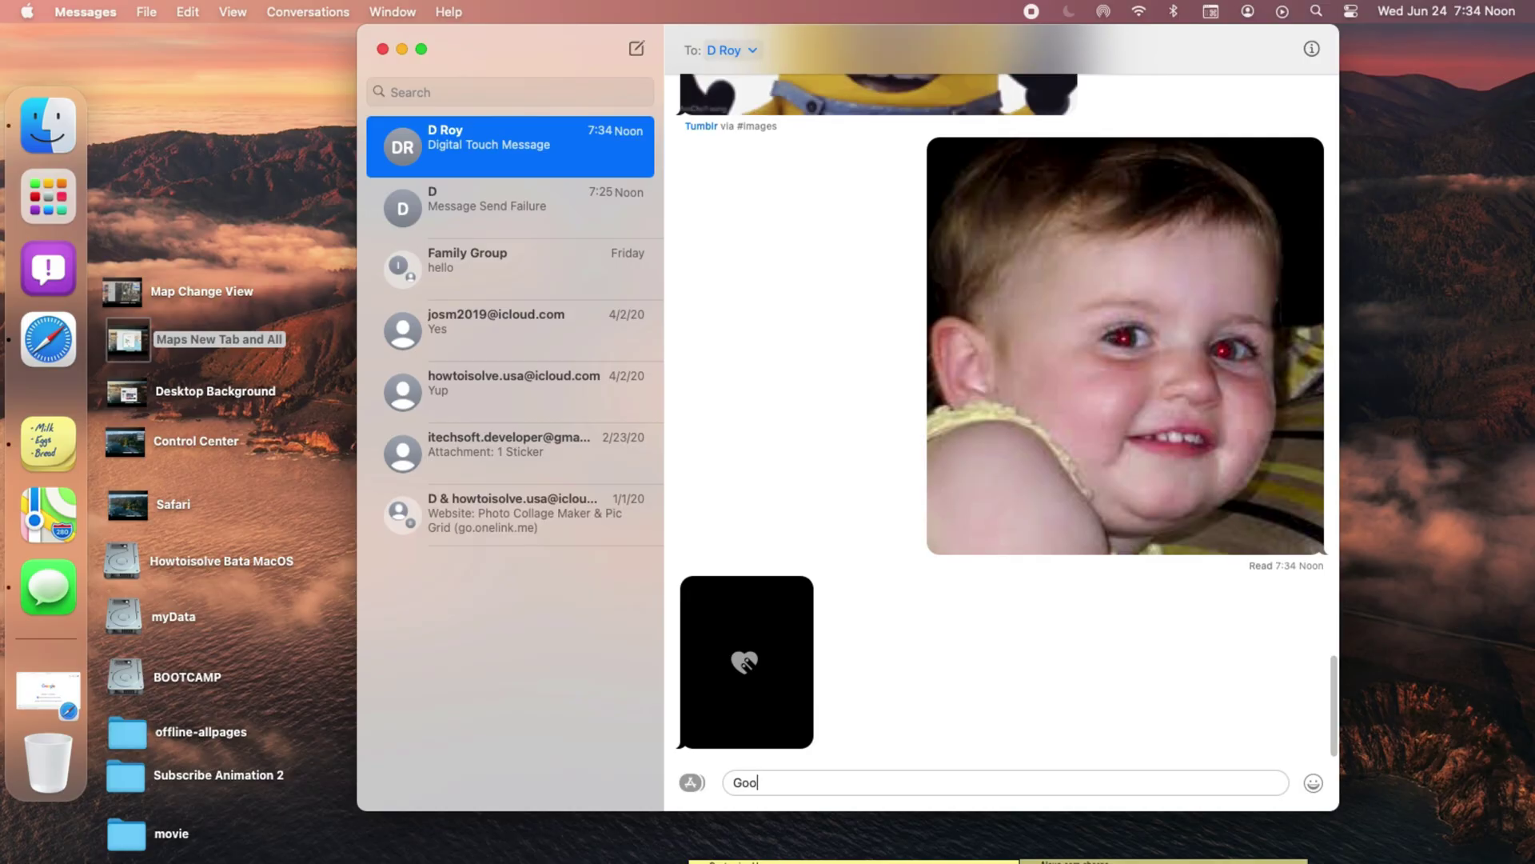
Send 'Good Morning Bro' with the Confetti message effect.
{"action": "type", "text": "d Morning"}
{"action": "type", "text": " Bro"}
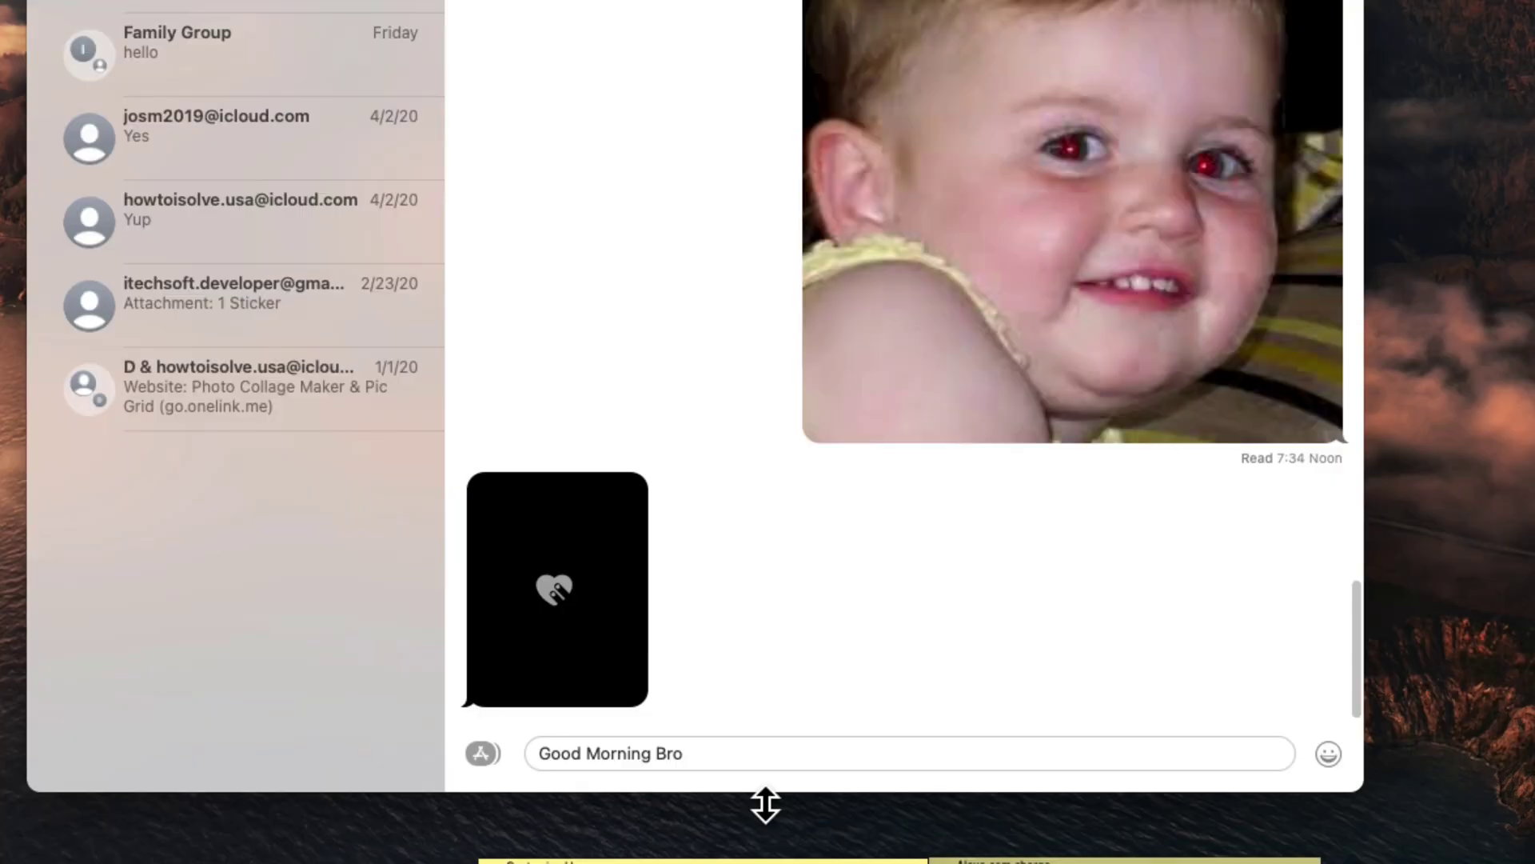
{"action": "left_click", "coordinate": [489, 753]}
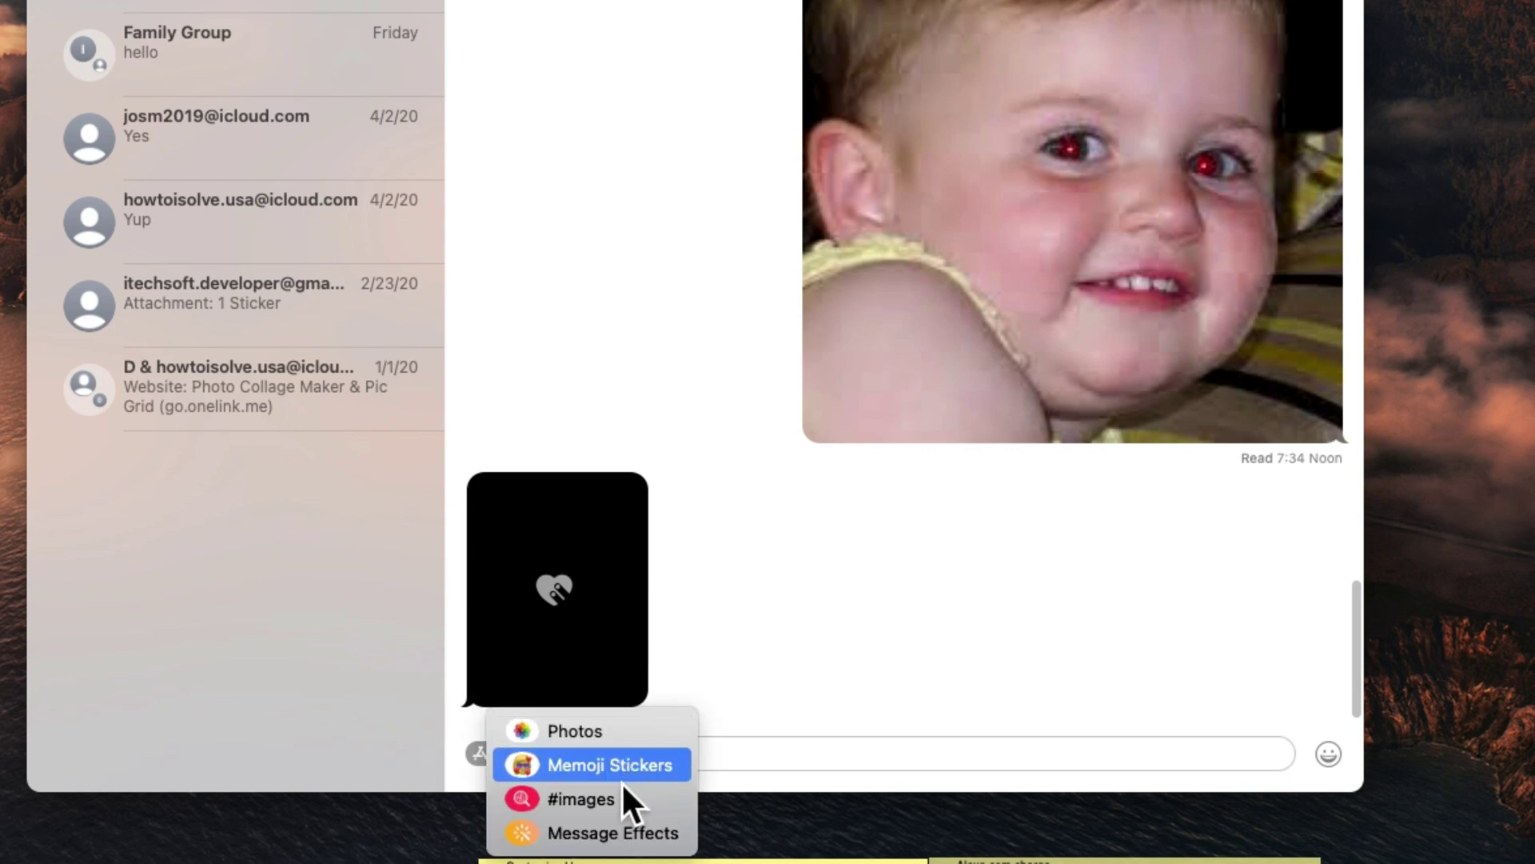
{"action": "left_click", "coordinate": [579, 834]}
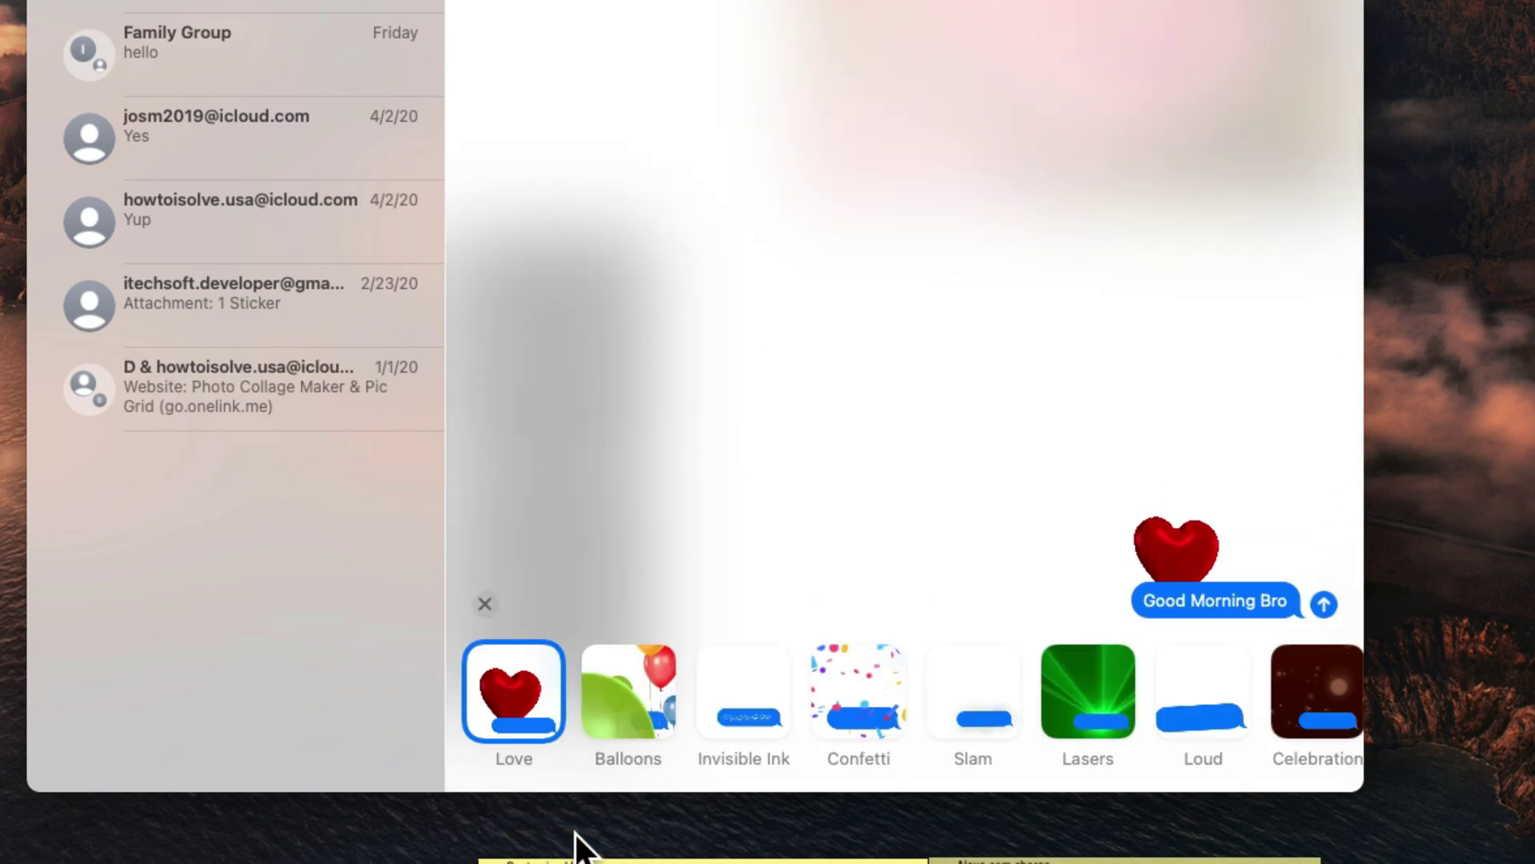
{"action": "left_click", "coordinate": [872, 696]}
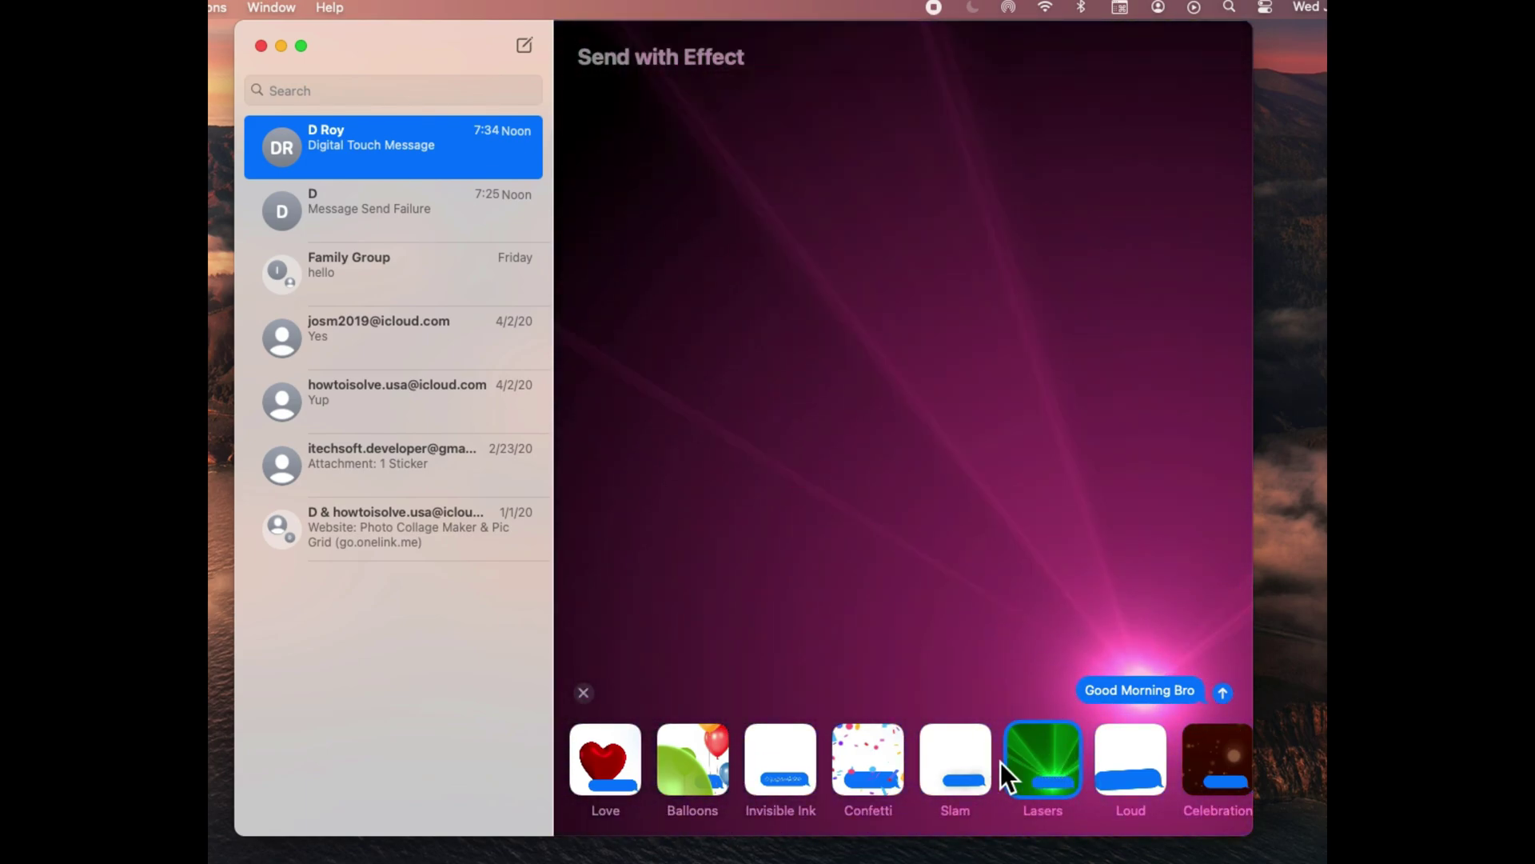
{"action": "left_click", "coordinate": [897, 763]}
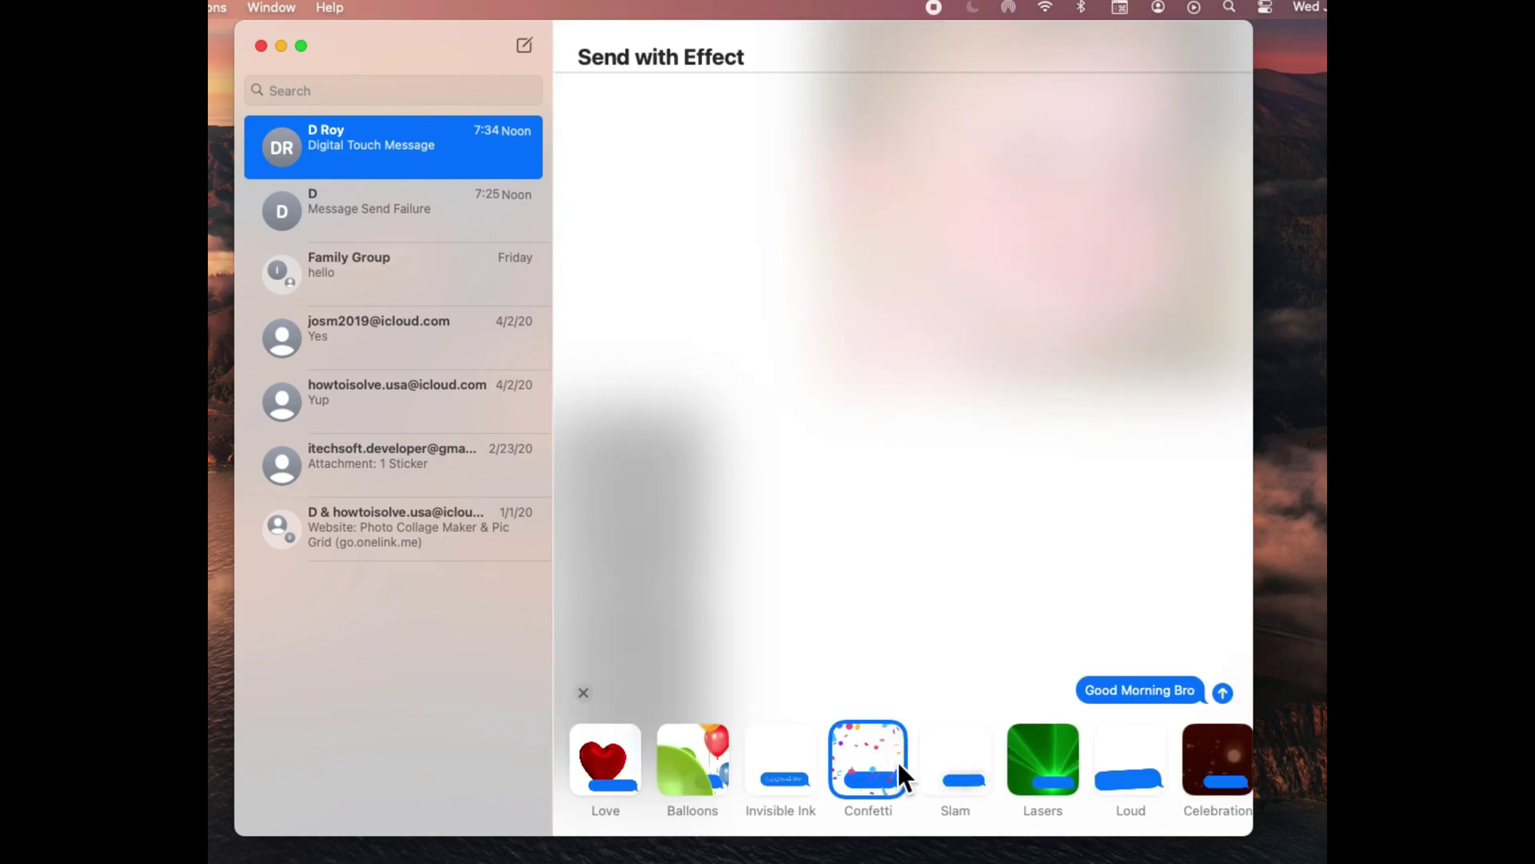
{"action": "left_click", "coordinate": [1222, 693]}
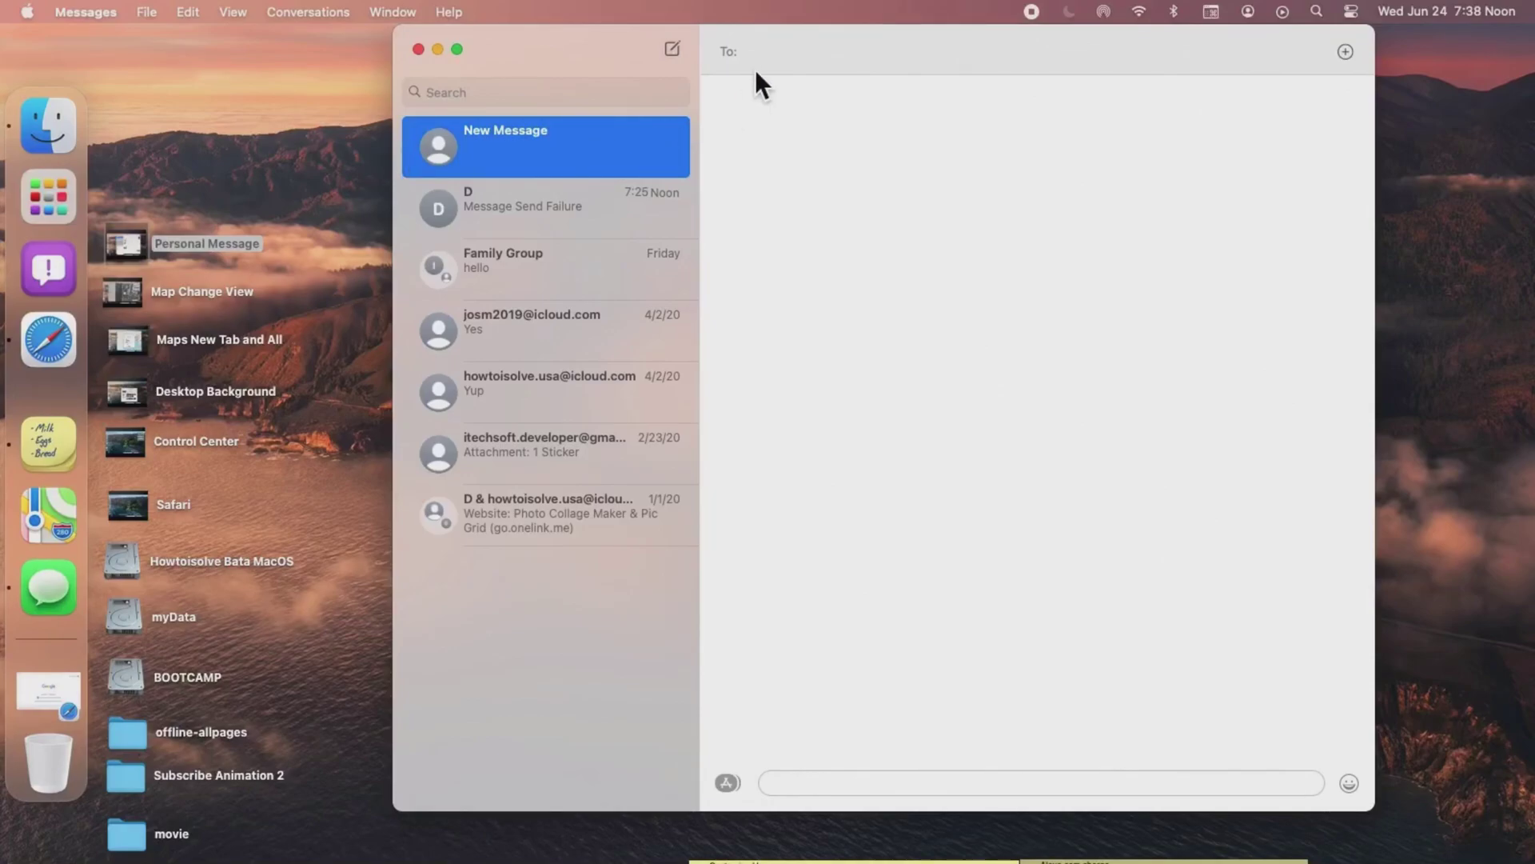
Address three recipients and send 'Hello Every one, Welcome to my personal Group.!'.
{"action": "type", "text": "D roy"}
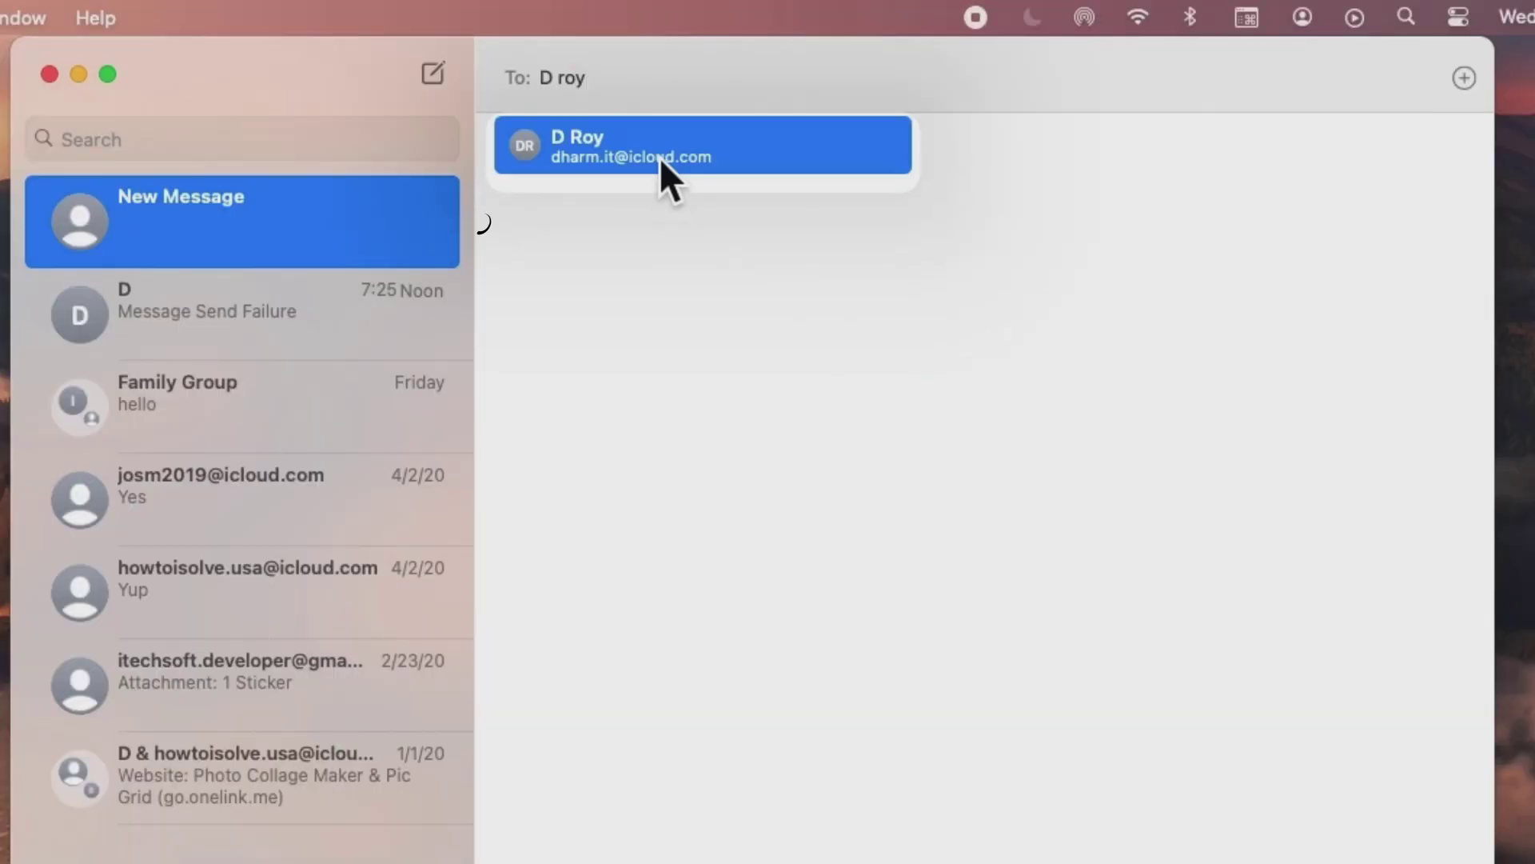
{"action": "left_click", "coordinate": [821, 107]}
{"action": "key", "text": "Return"}
{"action": "type", "text": "ite"}
{"action": "key", "text": "Return"}
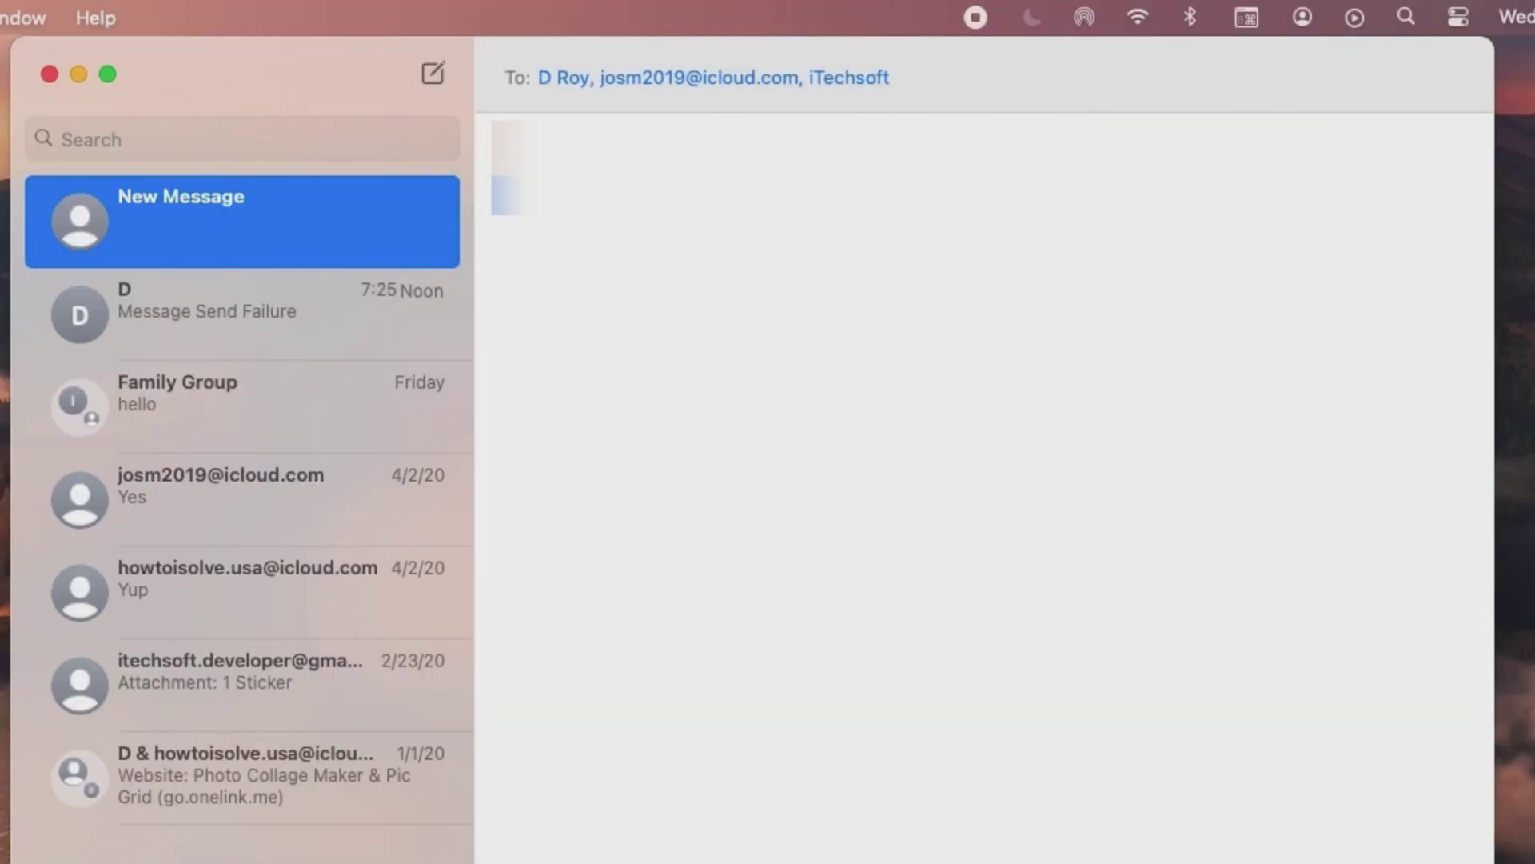
{"action": "type", "text": "come"}
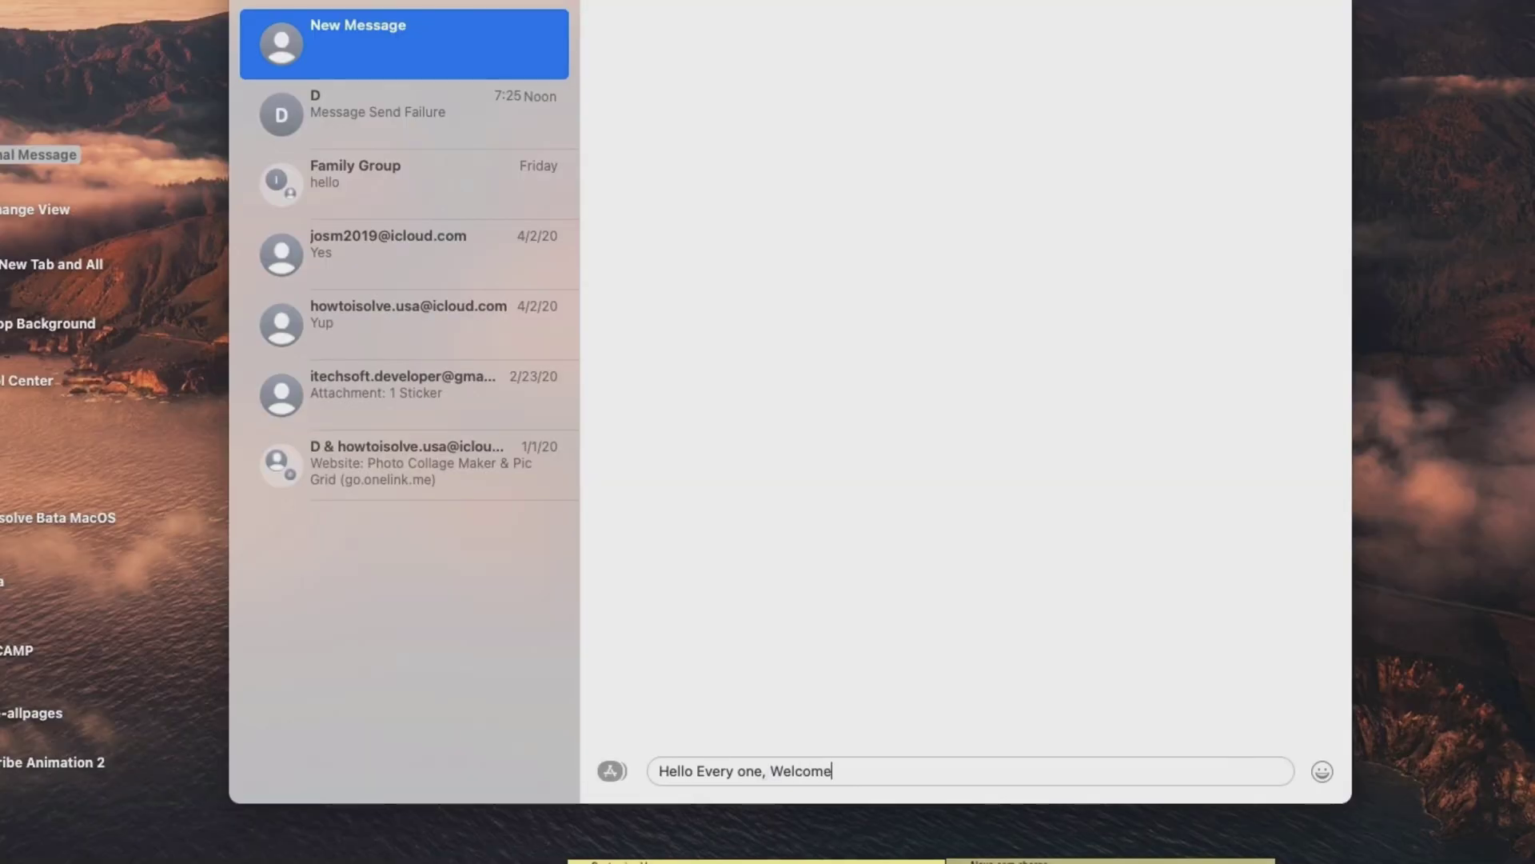
{"action": "type", "text": " to my persona"}
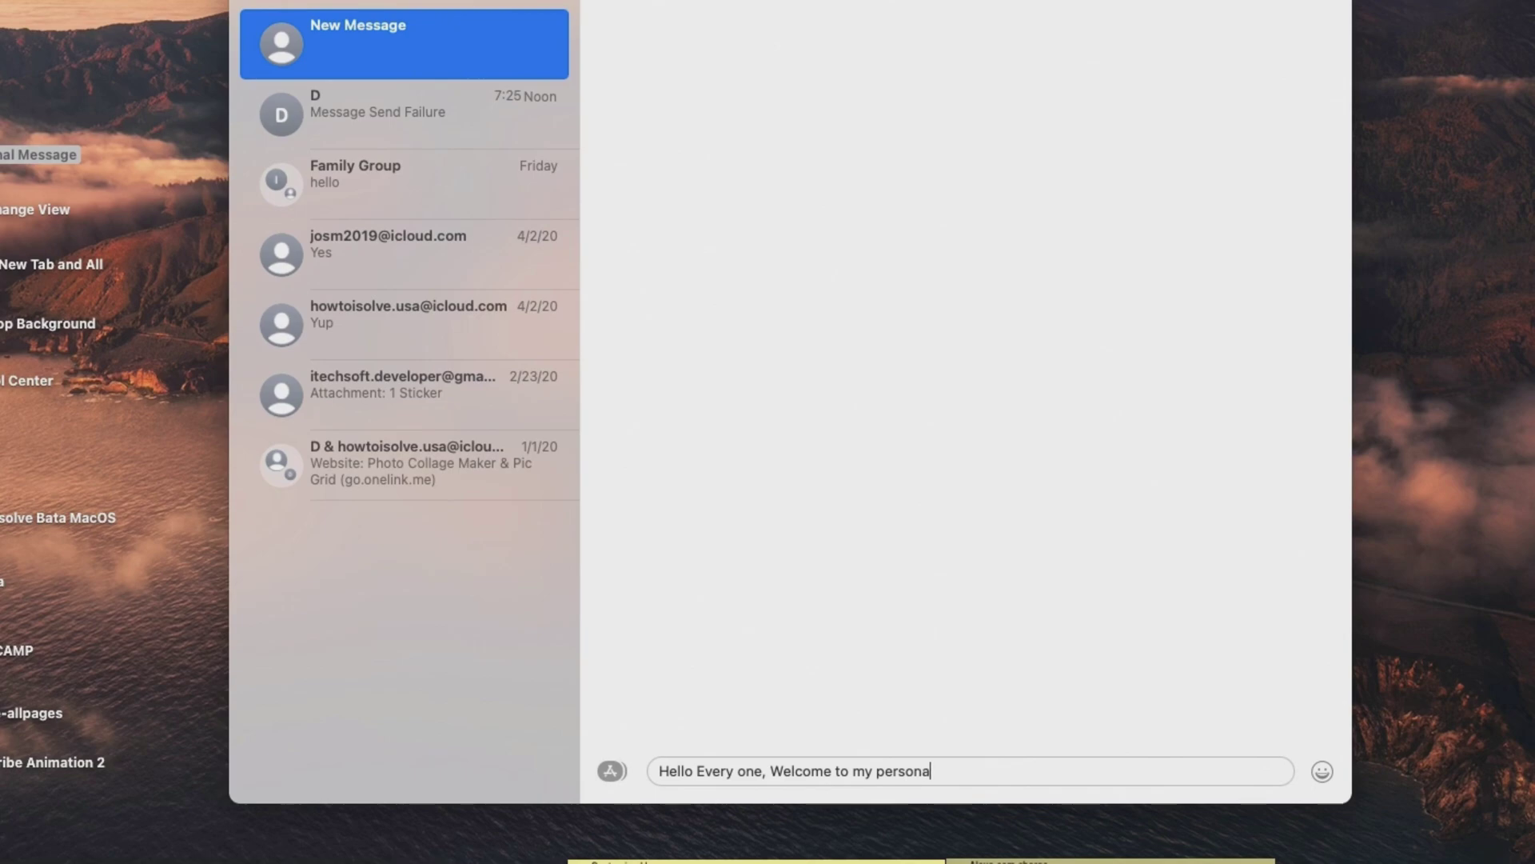
{"action": "type", "text": "l Group.!"}
{"action": "key", "text": "Return"}
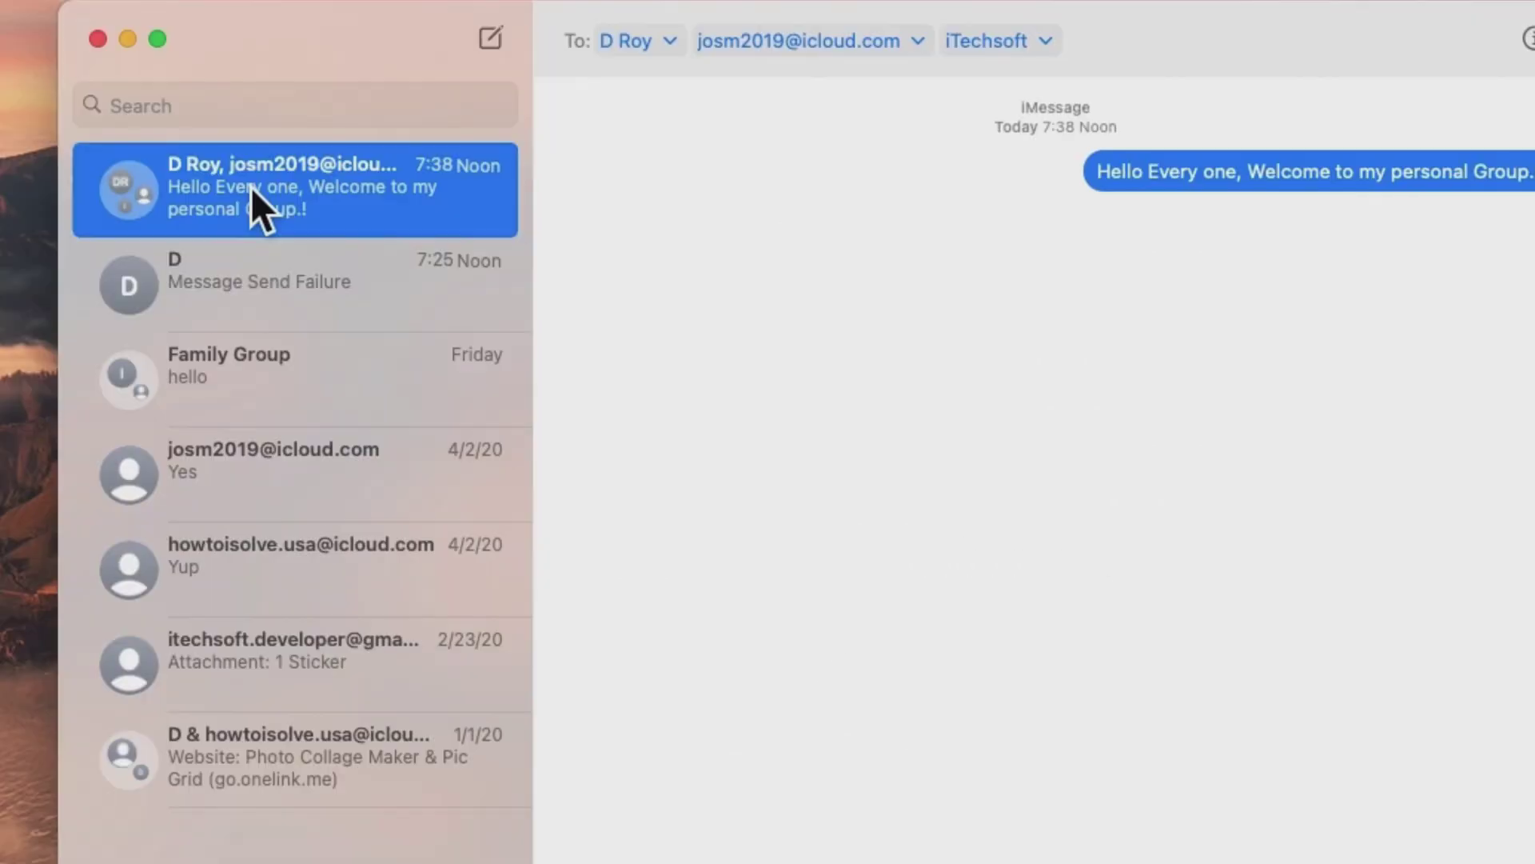
Pin the new three-person group chat, then briefly view and dismiss its details.
{"action": "right_click", "coordinate": [251, 188]}
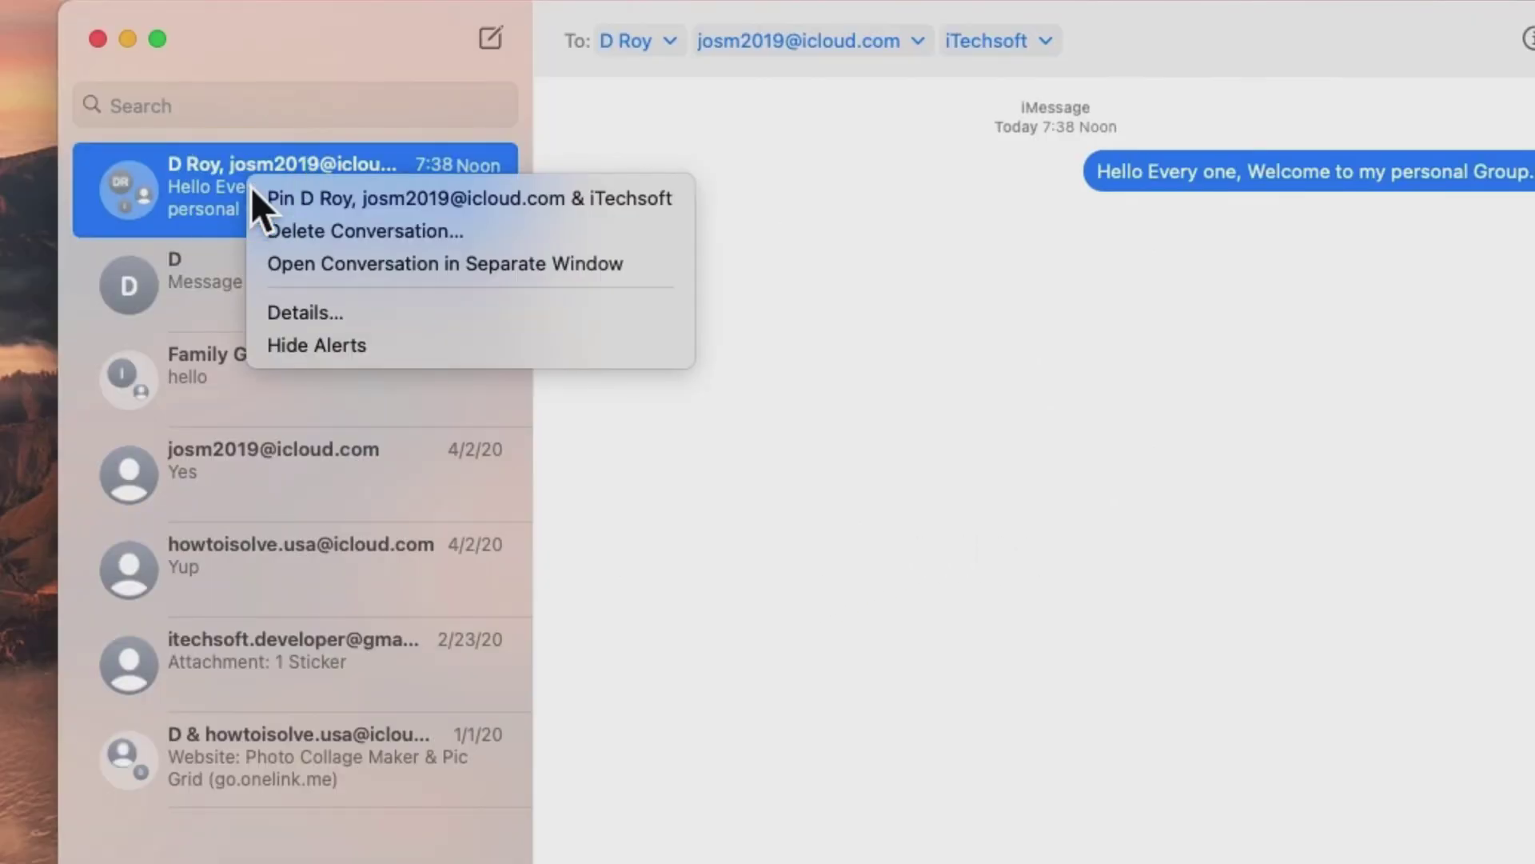
{"action": "left_click", "coordinate": [419, 199]}
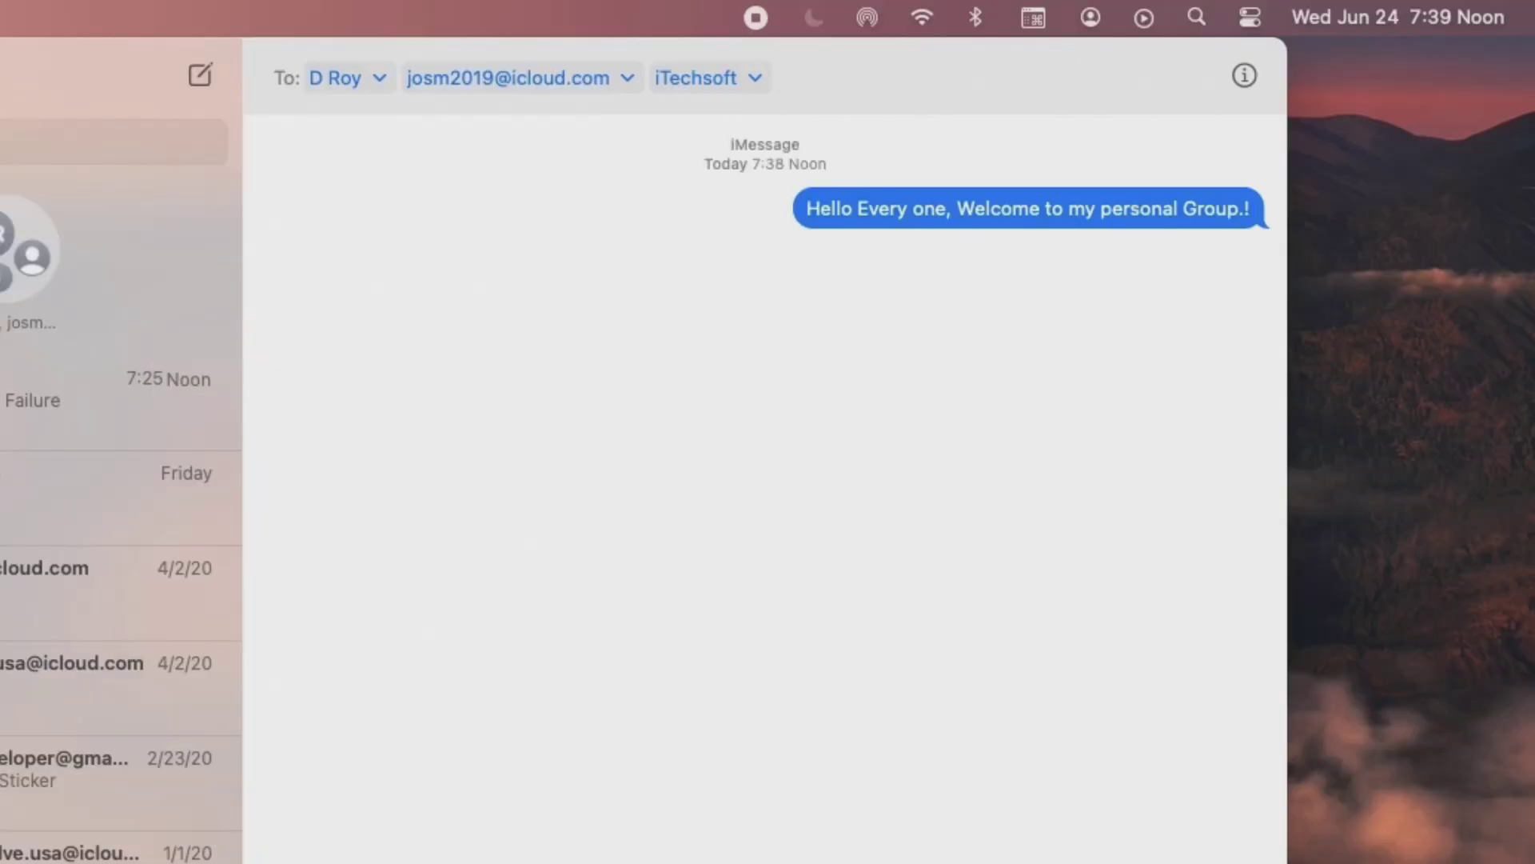
{"action": "left_click", "coordinate": [1255, 90]}
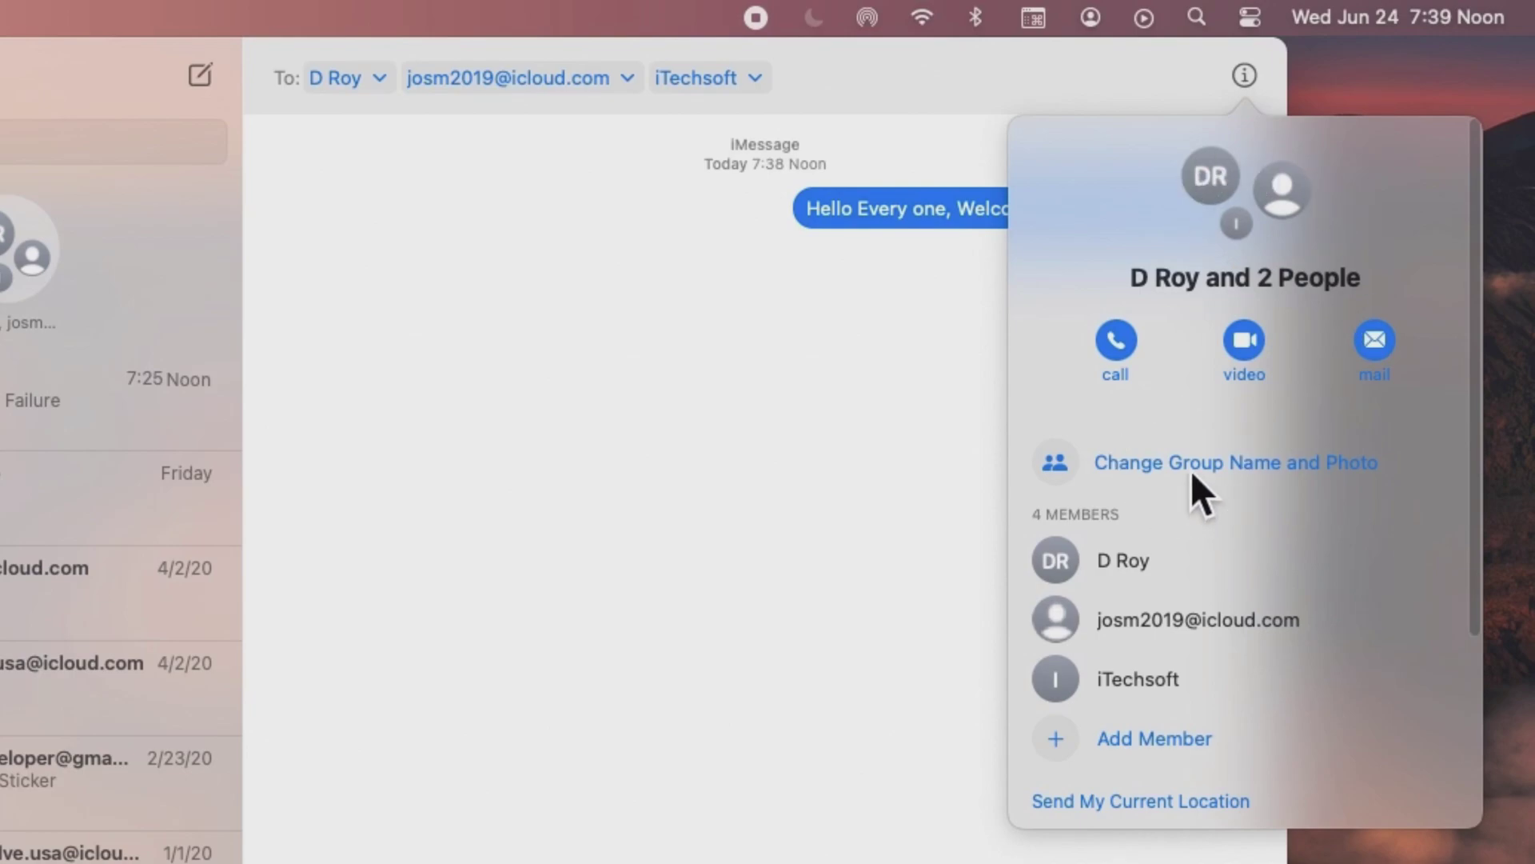
{"action": "key", "text": "Escape"}
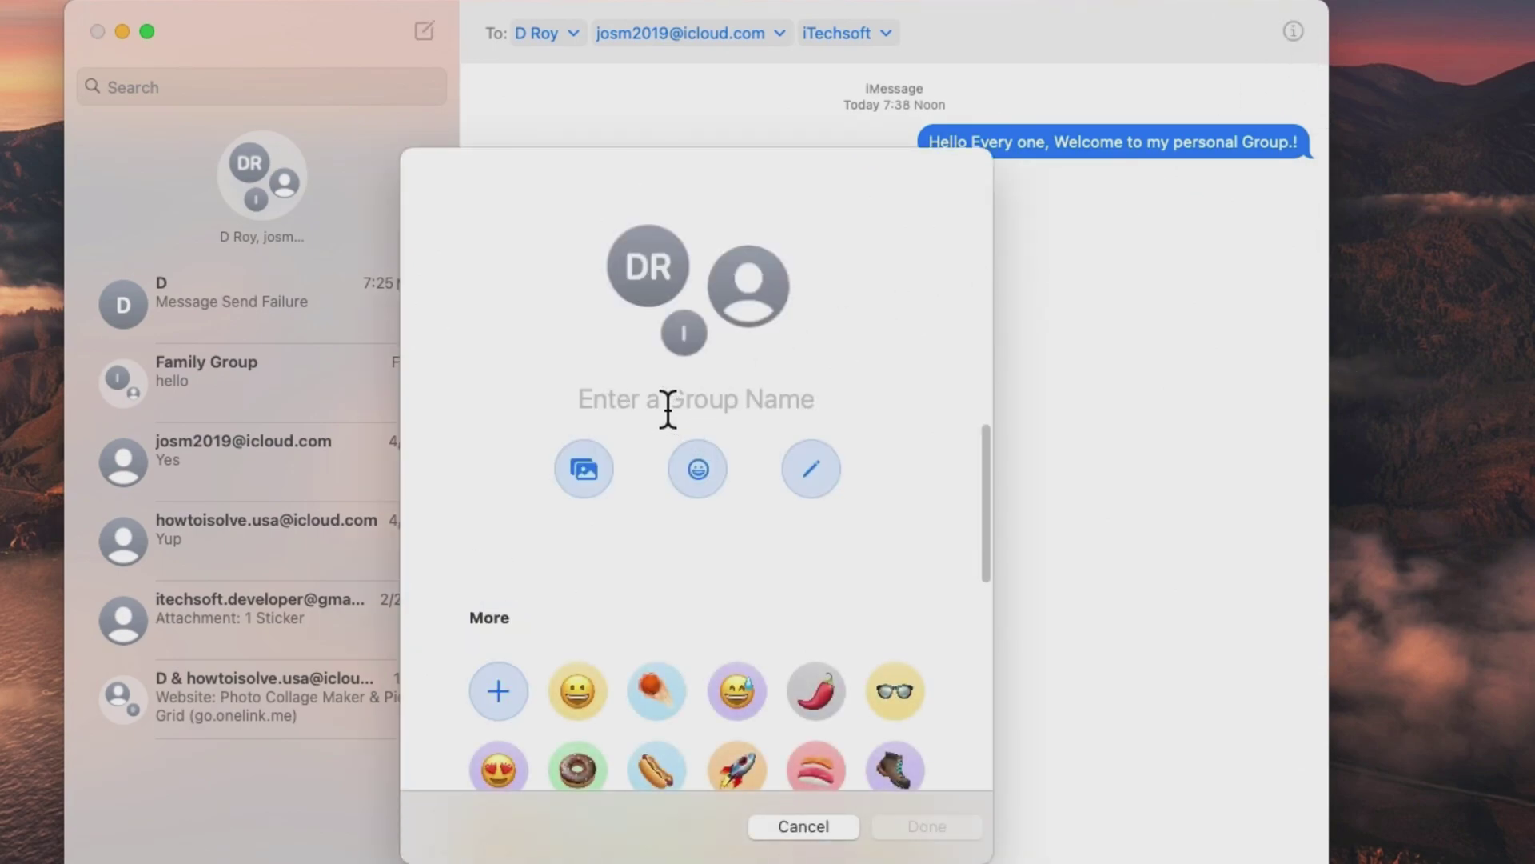
Enter 'Company Group' as the group name and choose the rocket emoji as its photo.
{"action": "type", "text": "i"}
{"action": "key", "text": "BackSpace"}
{"action": "type", "text": "Comp"}
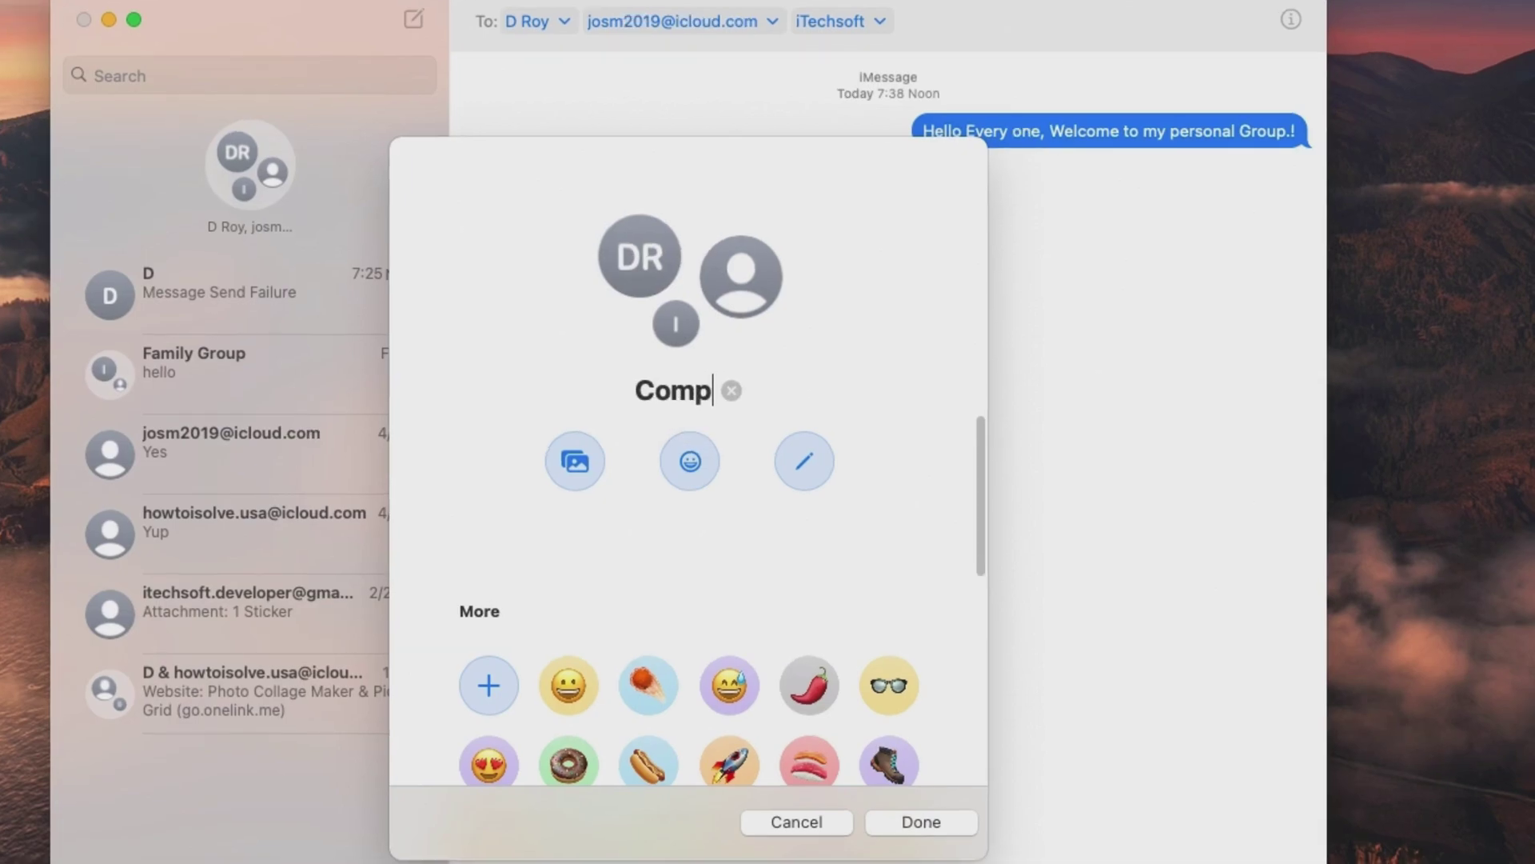
{"action": "type", "text": "any Group"}
{"action": "scroll", "coordinate": [657, 604], "scroll_direction": "down", "scroll_amount": 2}
{"action": "left_click", "coordinate": [810, 591]}
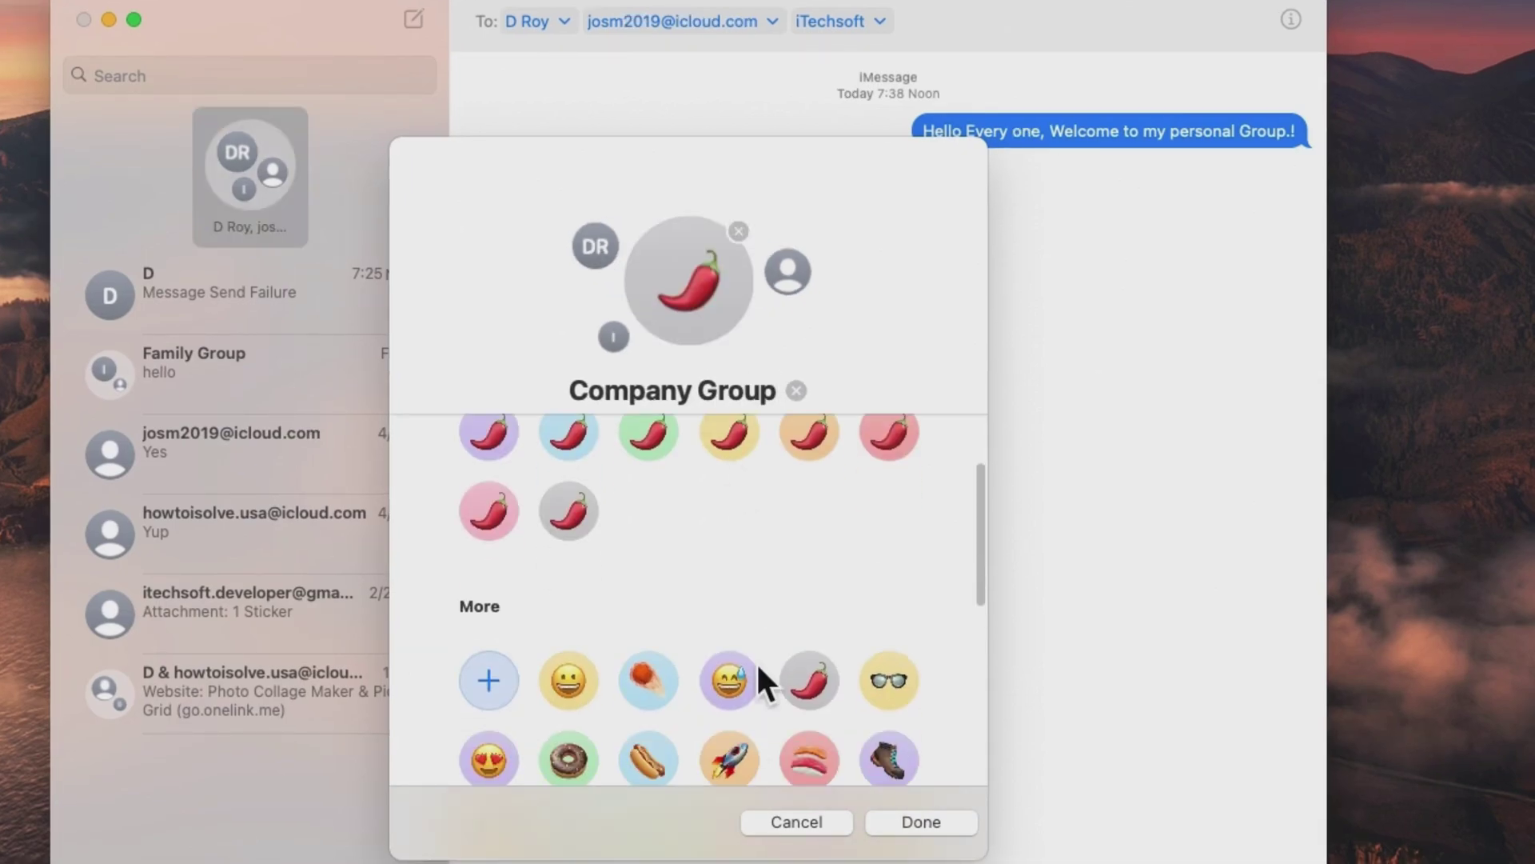
{"action": "left_click", "coordinate": [726, 756]}
{"action": "left_click", "coordinate": [922, 822]}
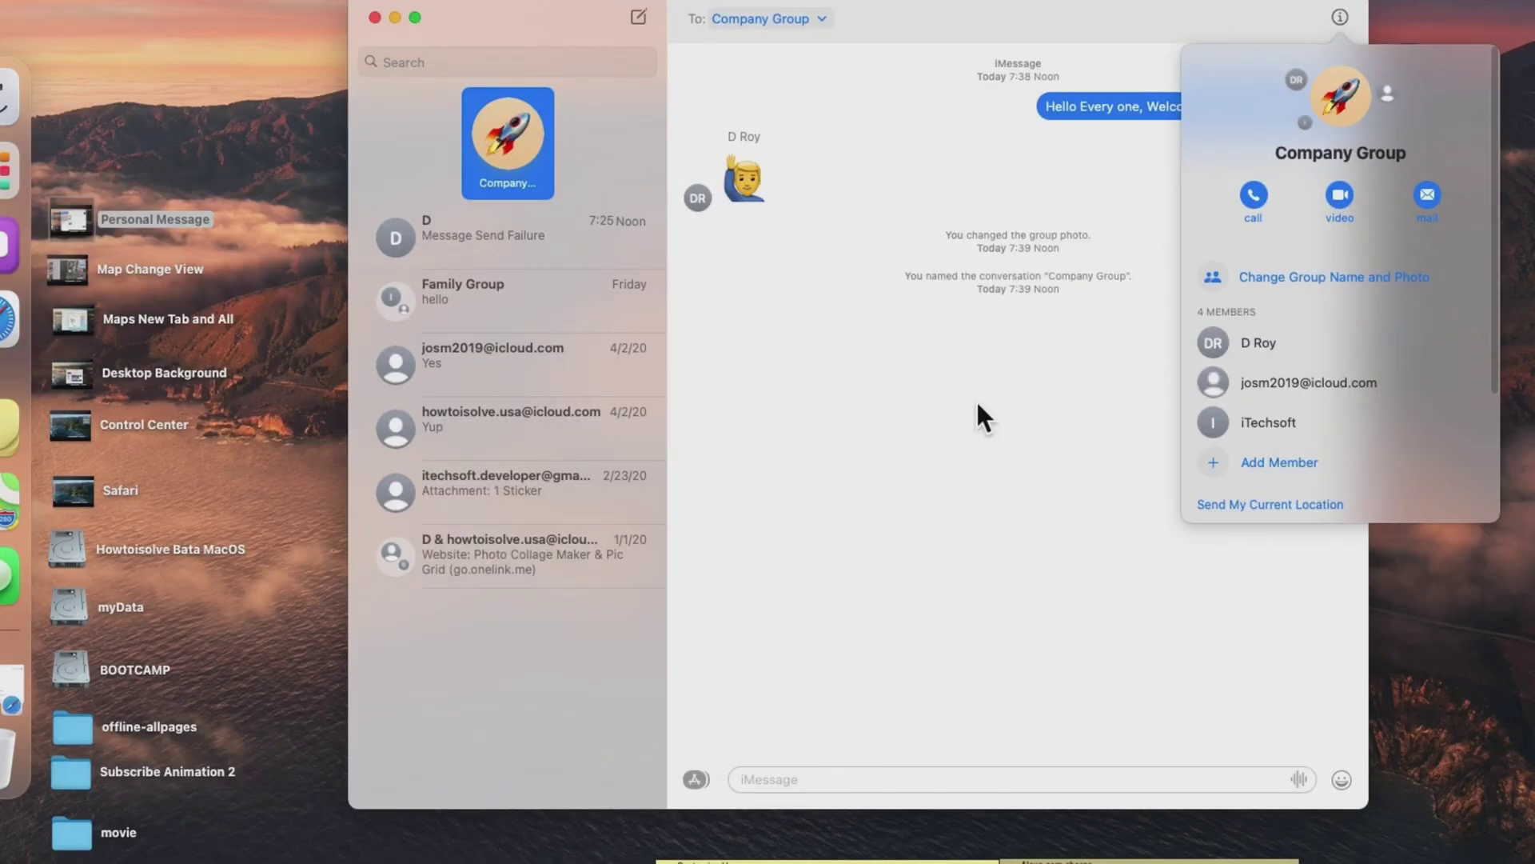
Close the group details and stick the heart-eyes Memoji sticker onto the contact's waving-emoji message.
{"action": "left_click", "coordinate": [838, 502]}
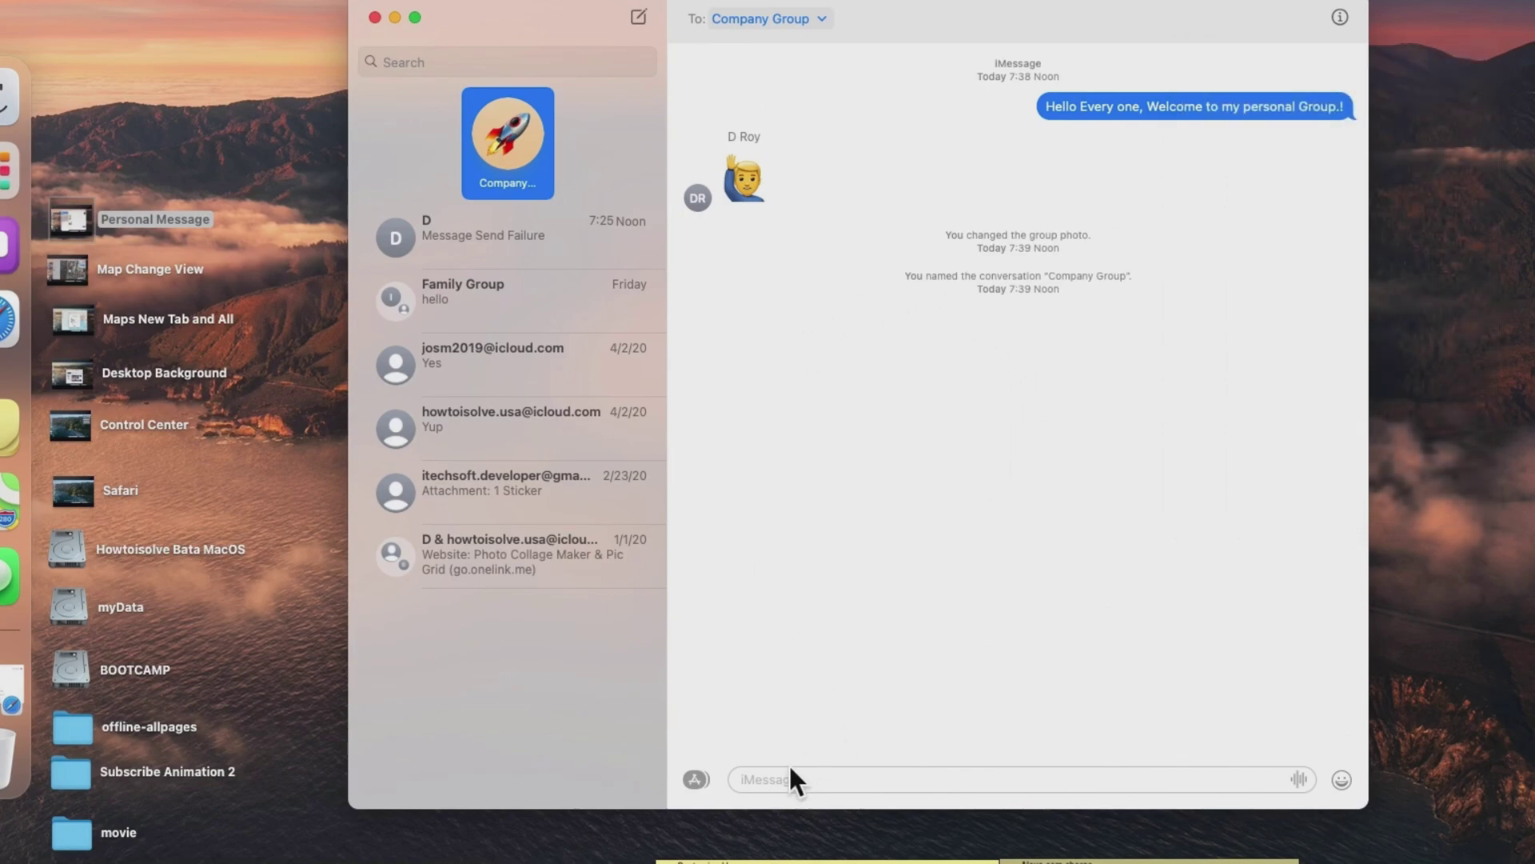
{"action": "left_click", "coordinate": [705, 784]}
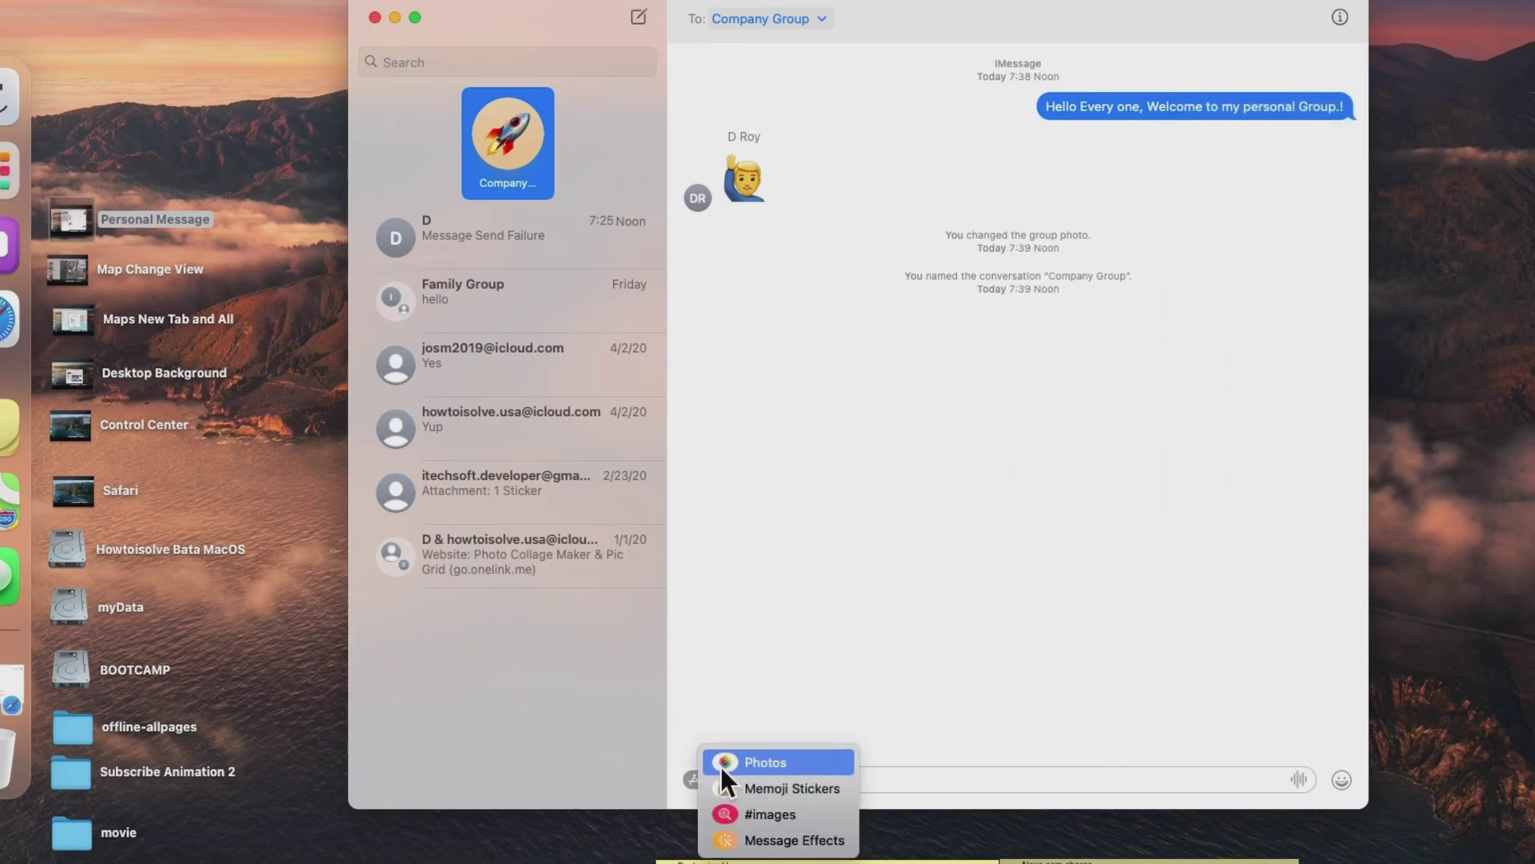
{"action": "left_click", "coordinate": [768, 798]}
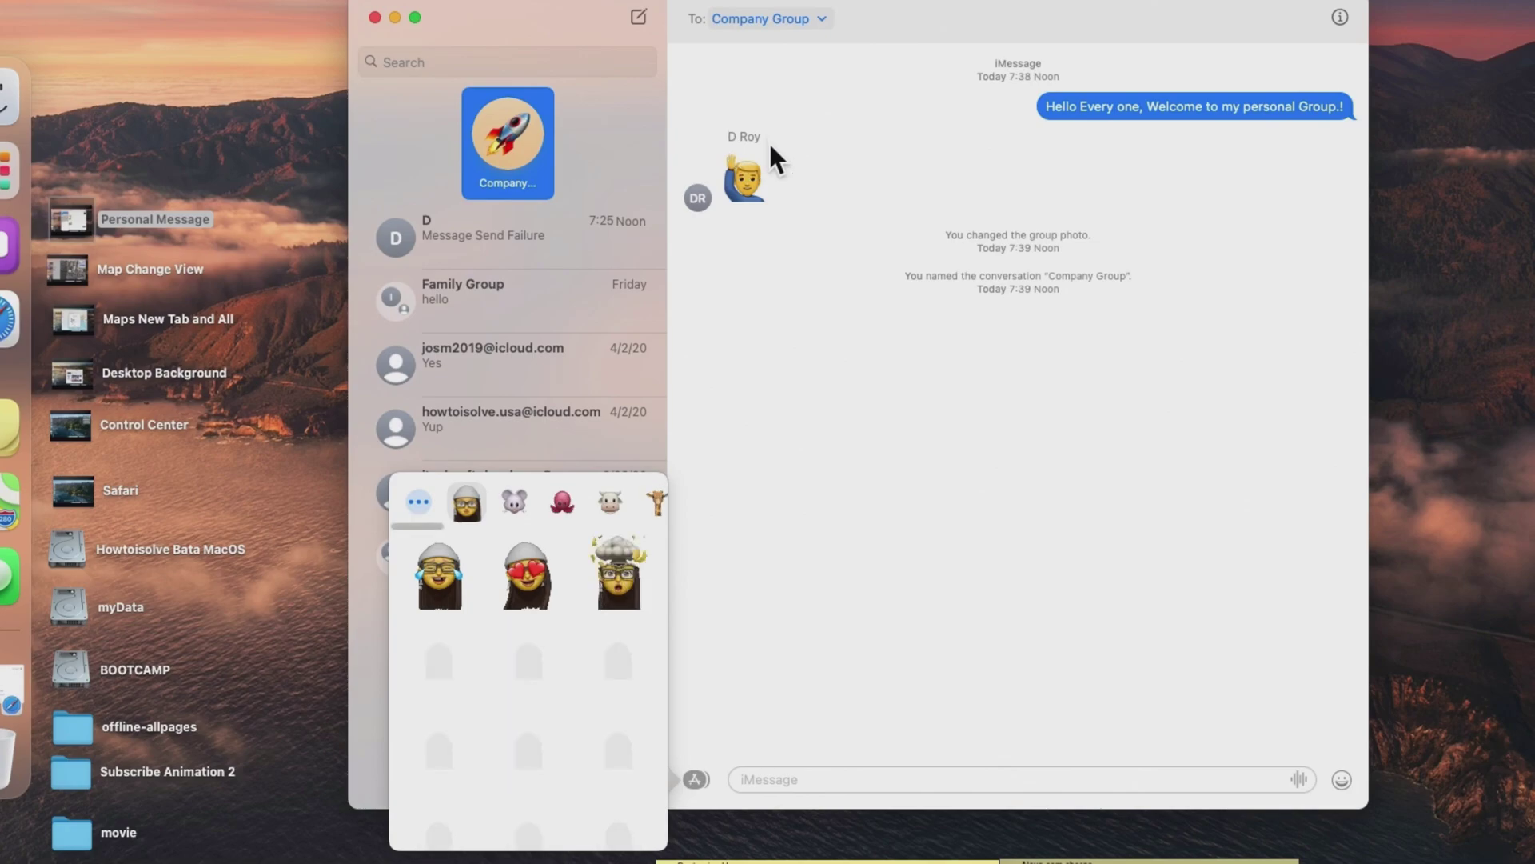
{"action": "left_click_drag", "start_coordinate": [527, 588], "coordinate": [761, 203]}
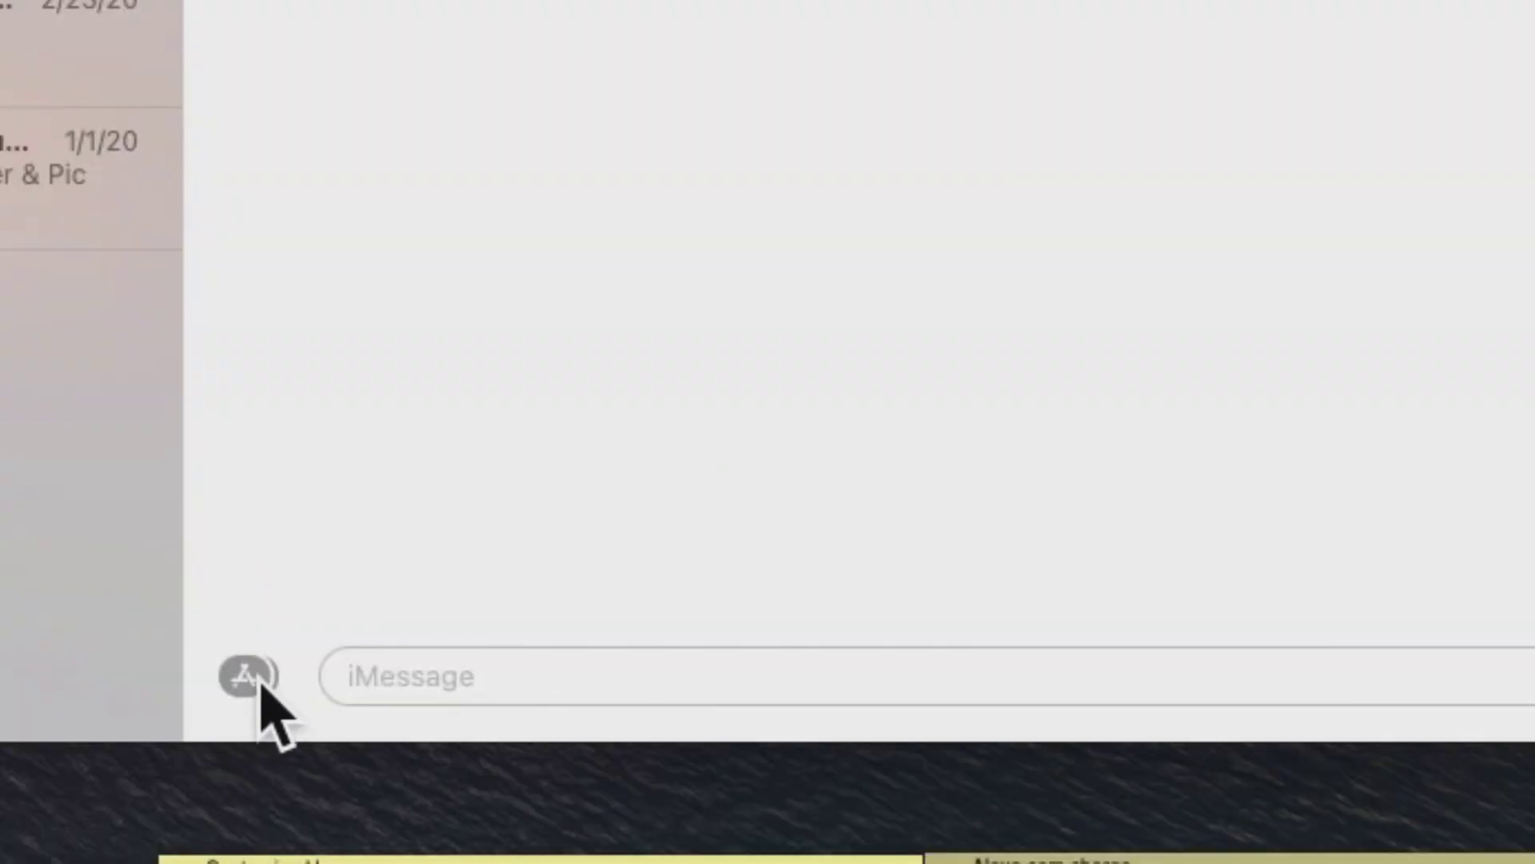
{"action": "left_click", "coordinate": [249, 678]}
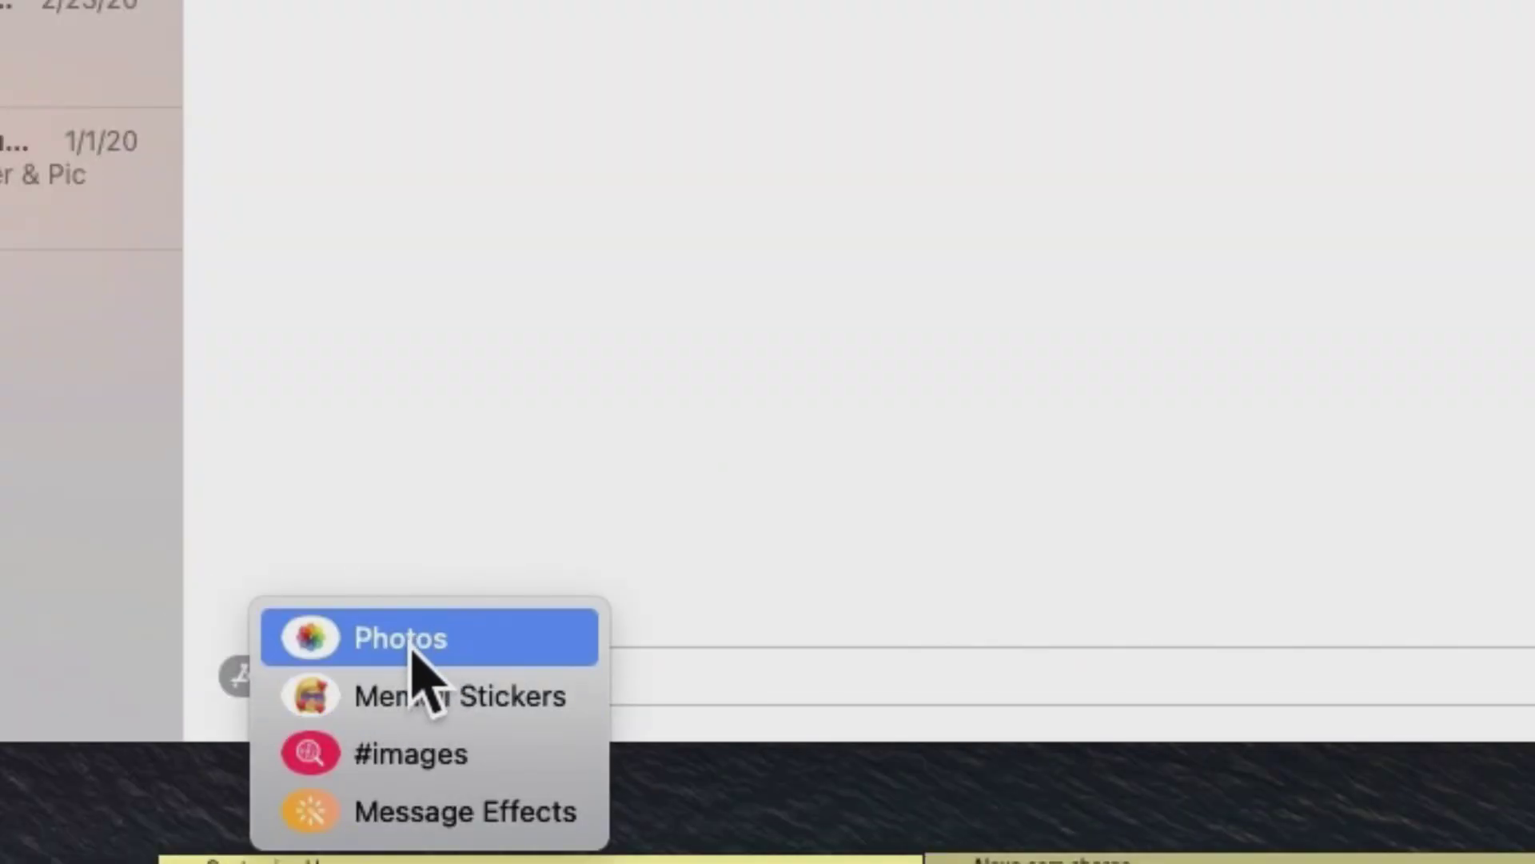
Search GIFs for 'fine' and send one of the results to Company Group.
{"action": "left_click", "coordinate": [423, 756]}
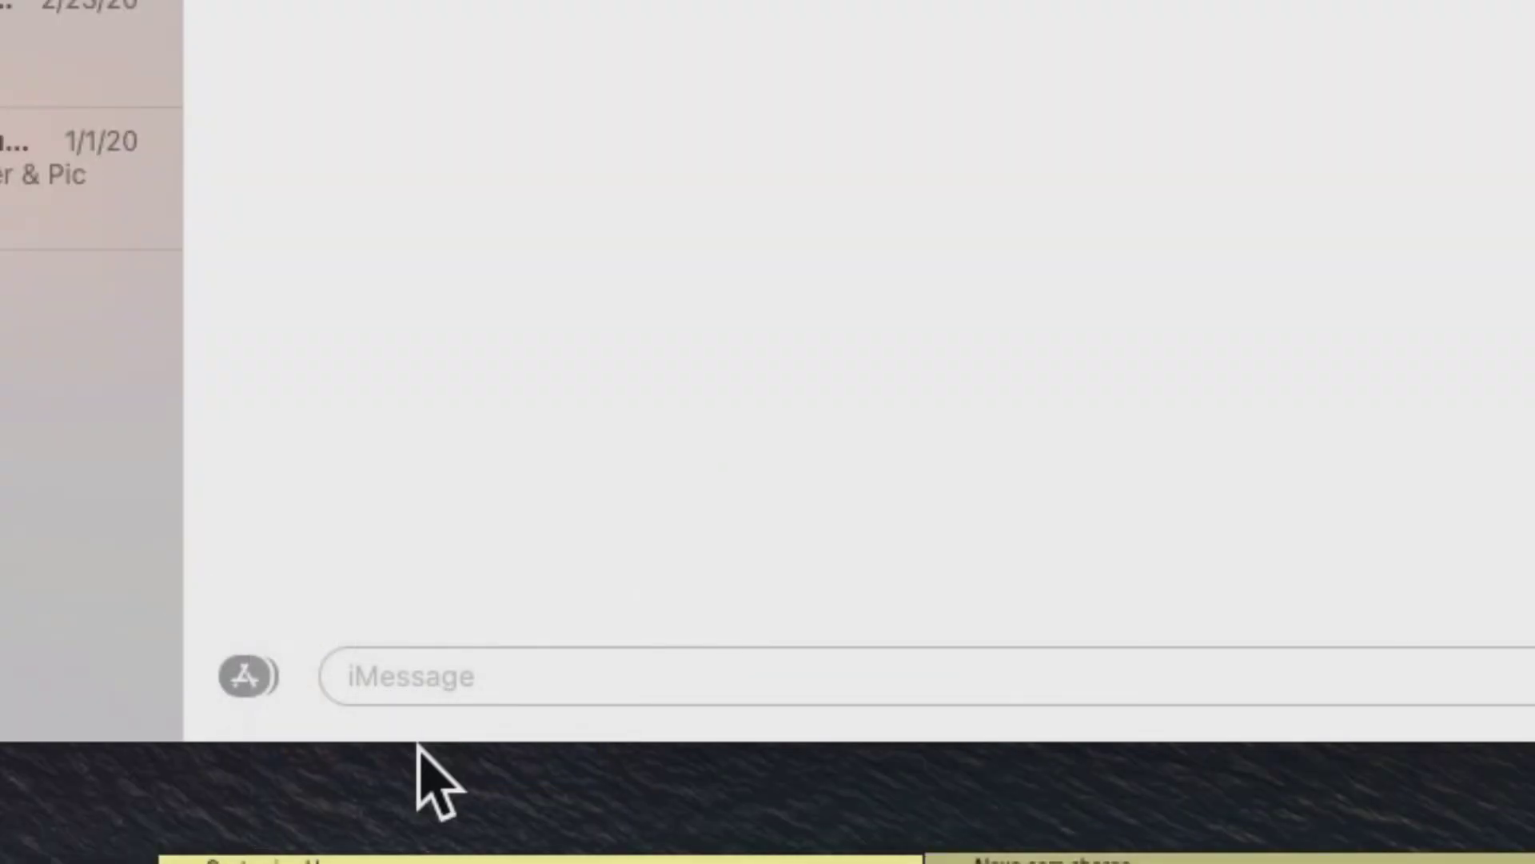
{"action": "type", "text": "fine"}
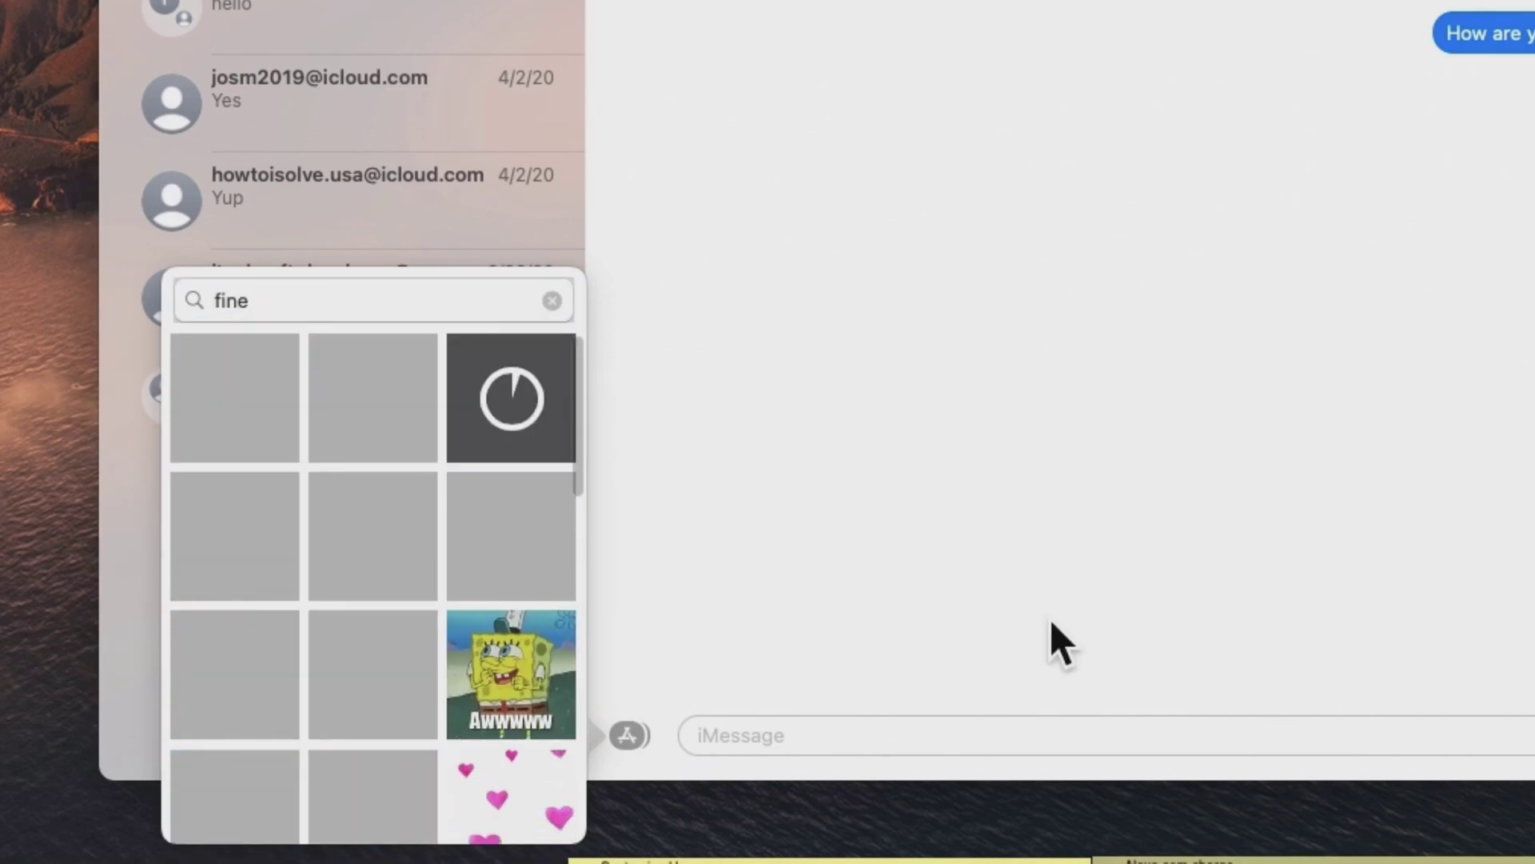
{"action": "scroll", "coordinate": [550, 606], "scroll_direction": "down", "scroll_amount": 3}
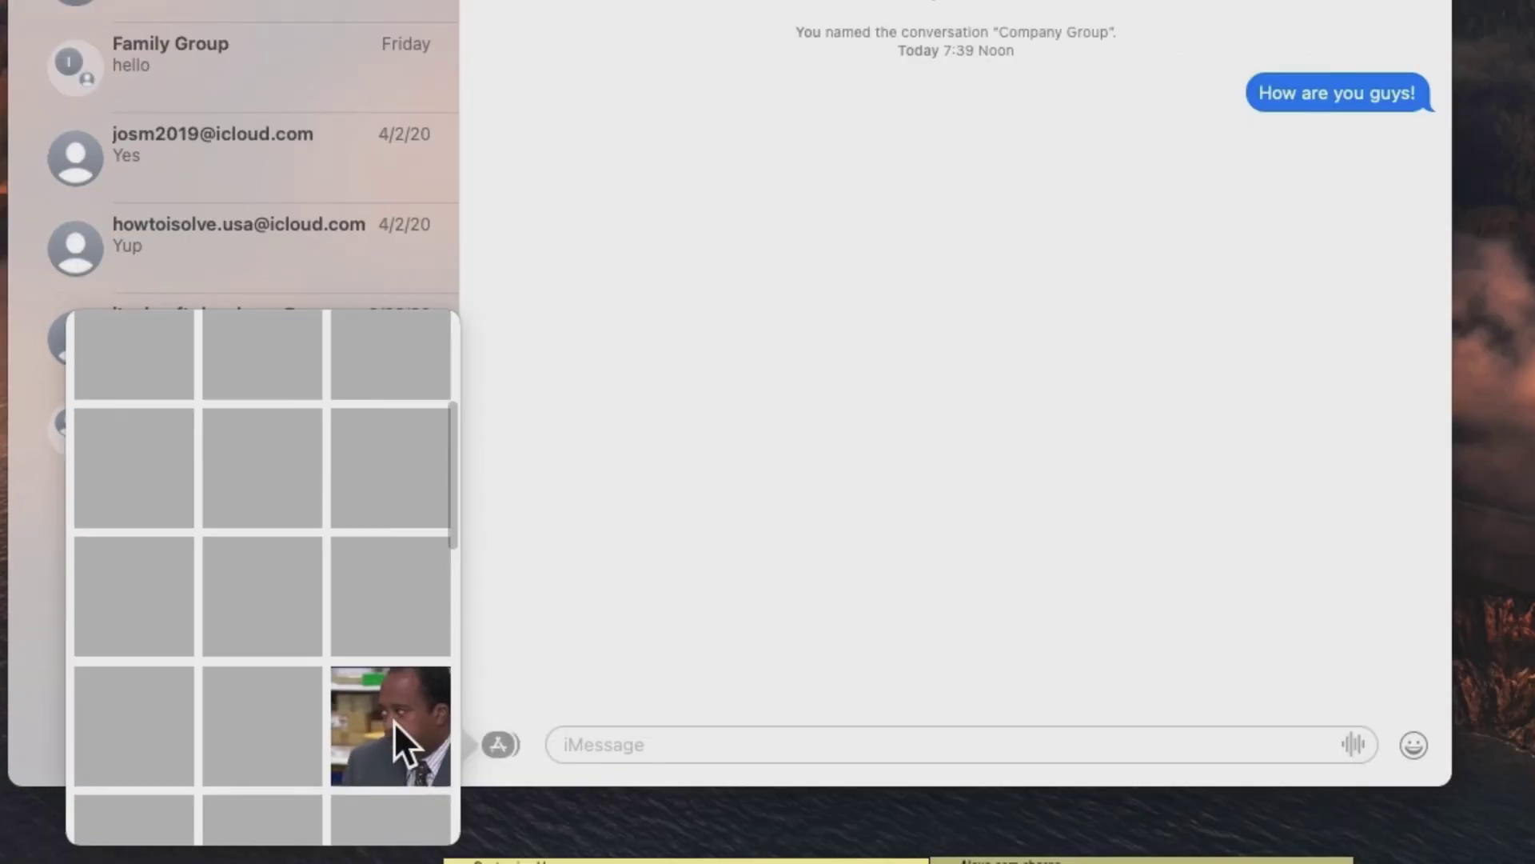
{"action": "left_click", "coordinate": [516, 755]}
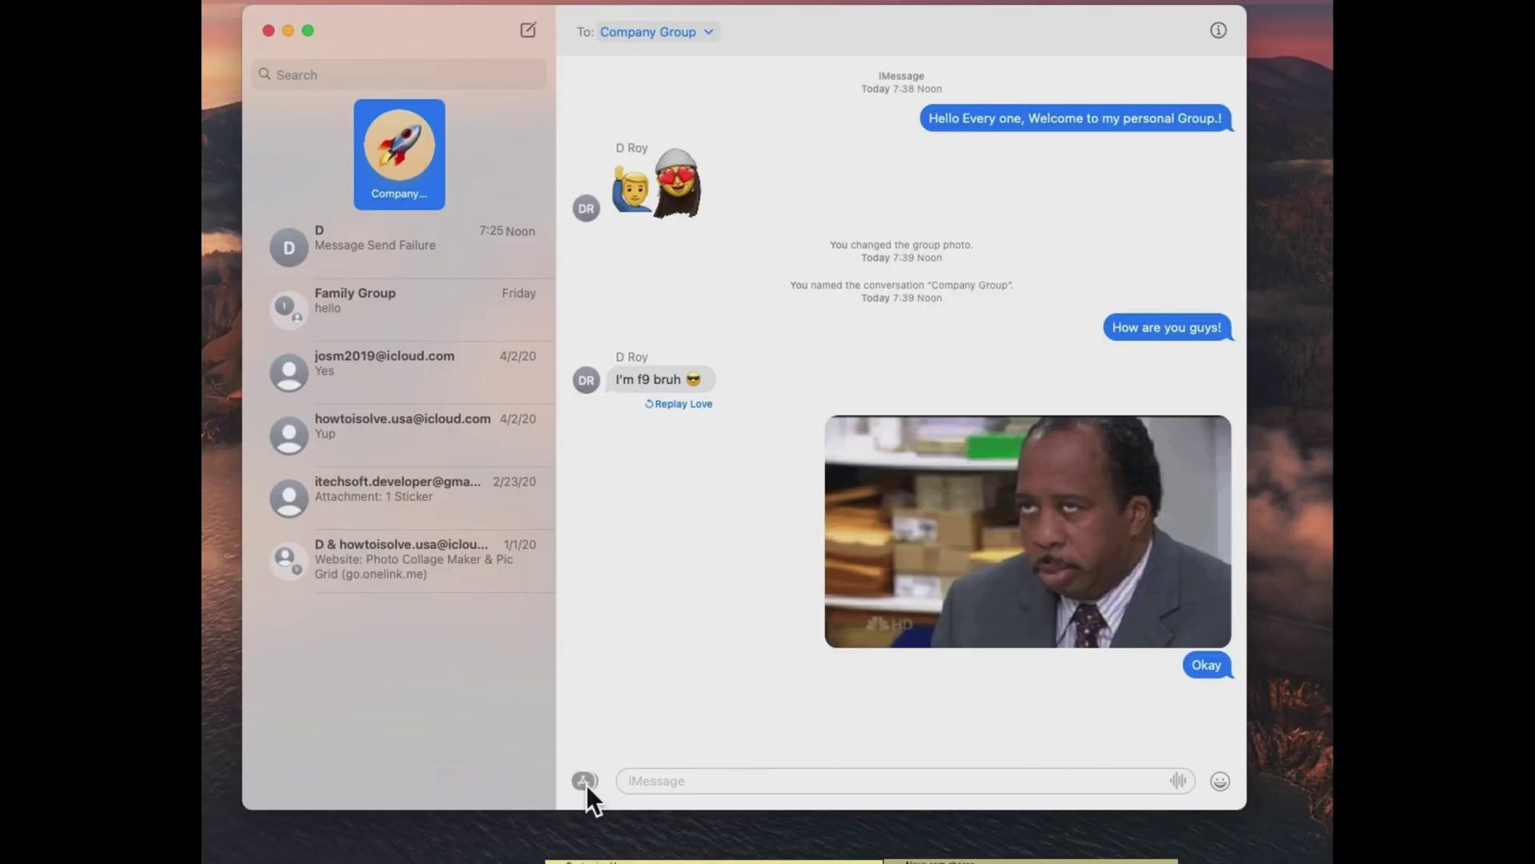
Send the crying-laughing Memoji sticker to the group using the Balloons message effect.
{"action": "left_click", "coordinate": [587, 782]}
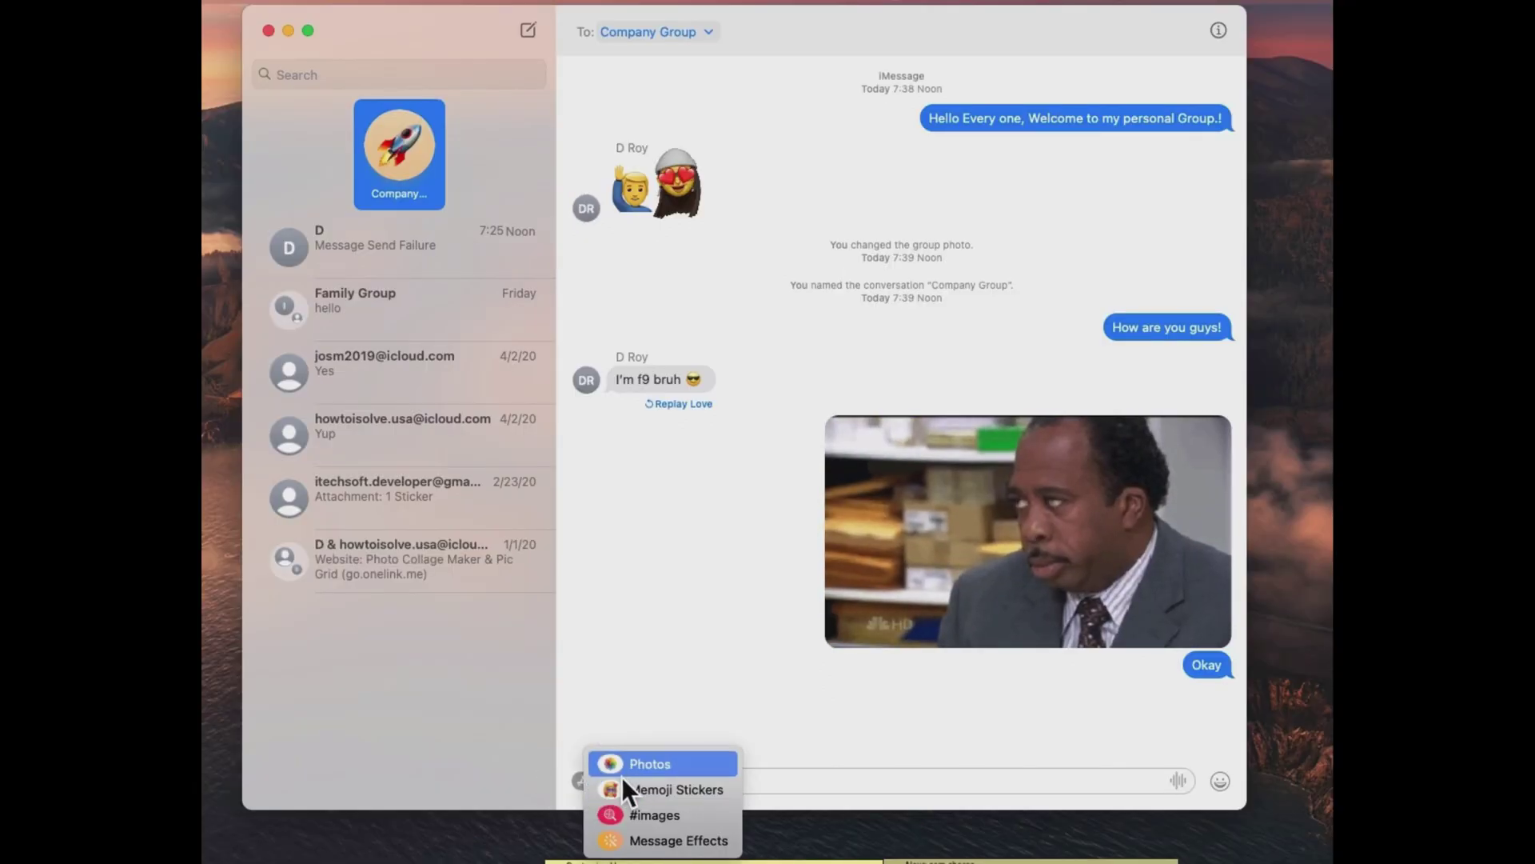
{"action": "left_click", "coordinate": [663, 793]}
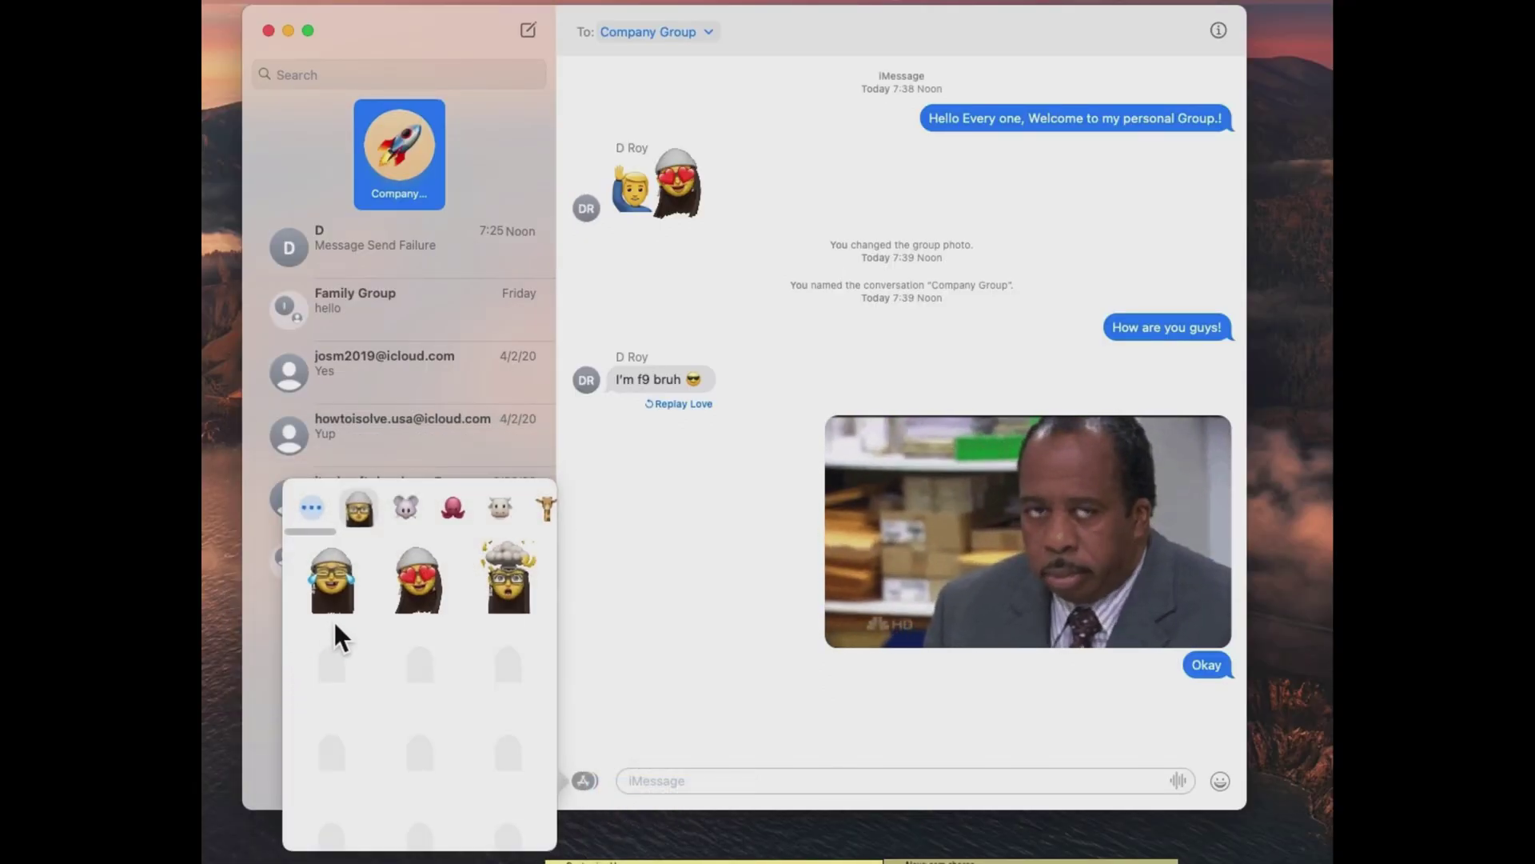
{"action": "left_click", "coordinate": [344, 591]}
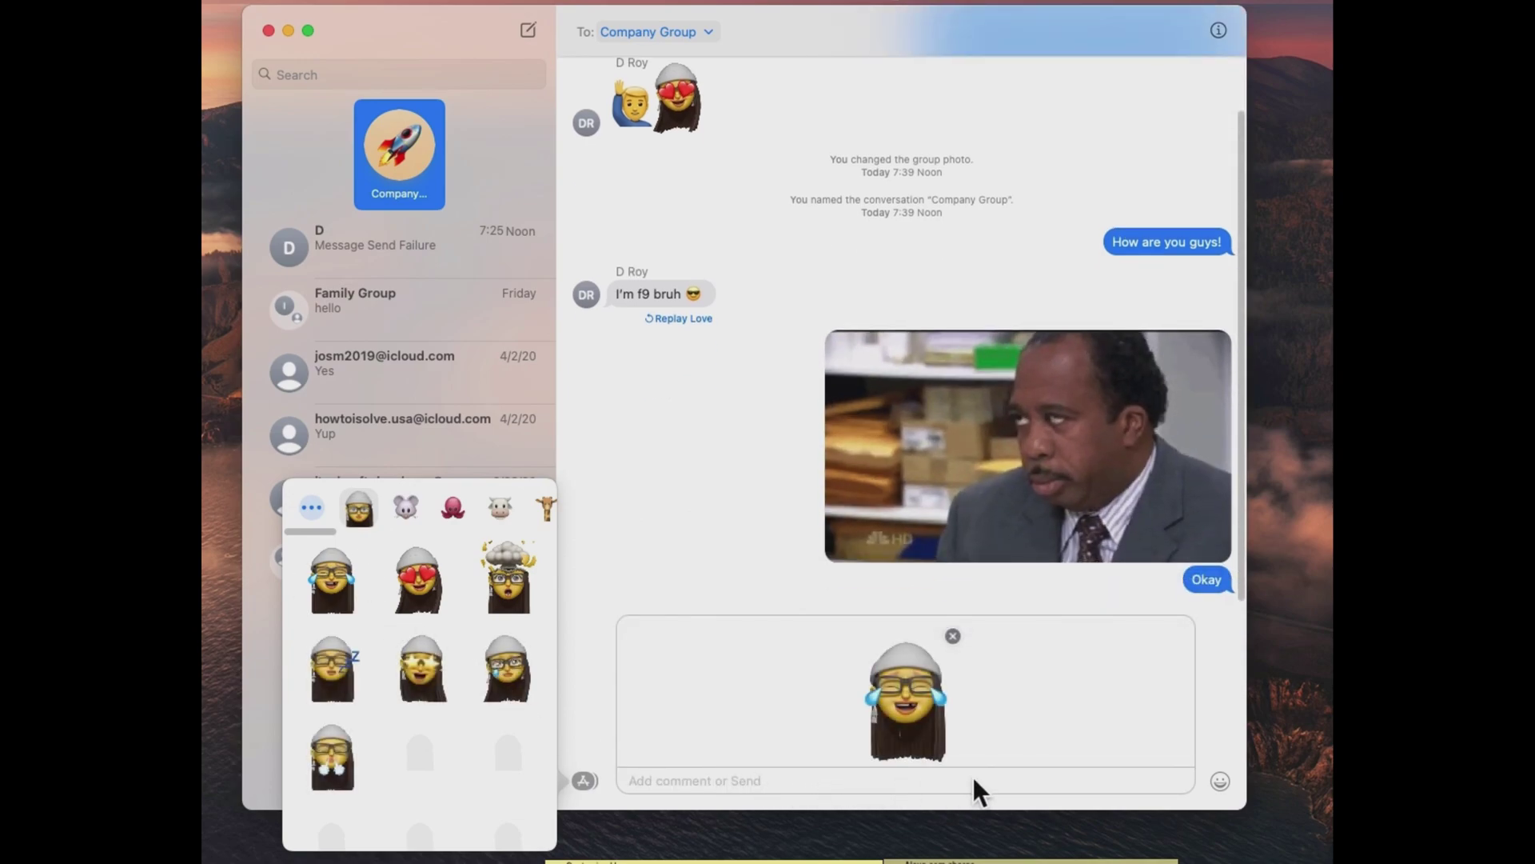
{"action": "left_click", "coordinate": [589, 781]}
{"action": "left_click", "coordinate": [588, 783]}
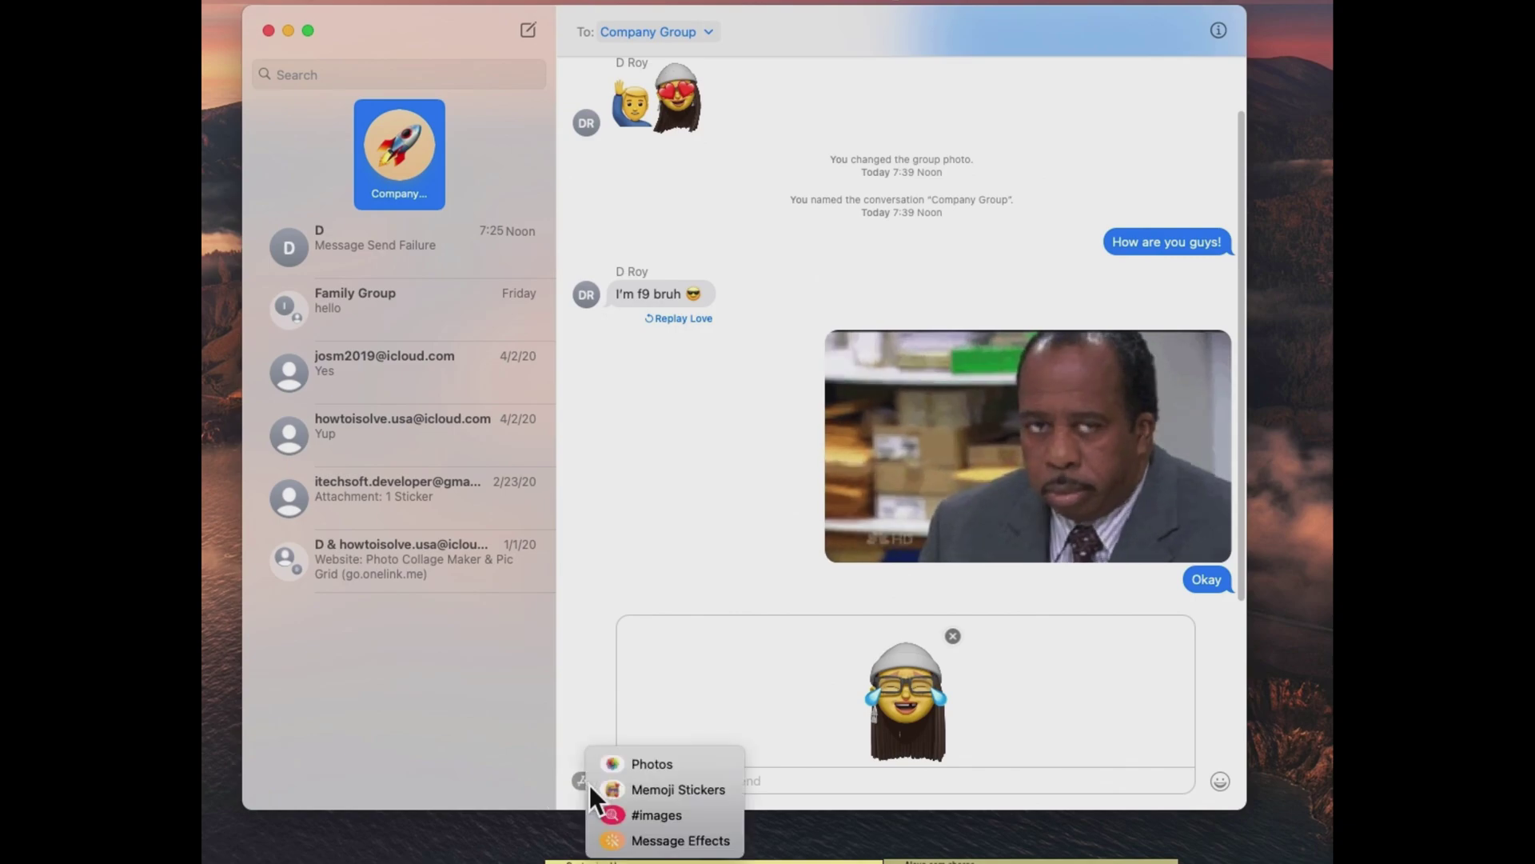
{"action": "left_click", "coordinate": [692, 841]}
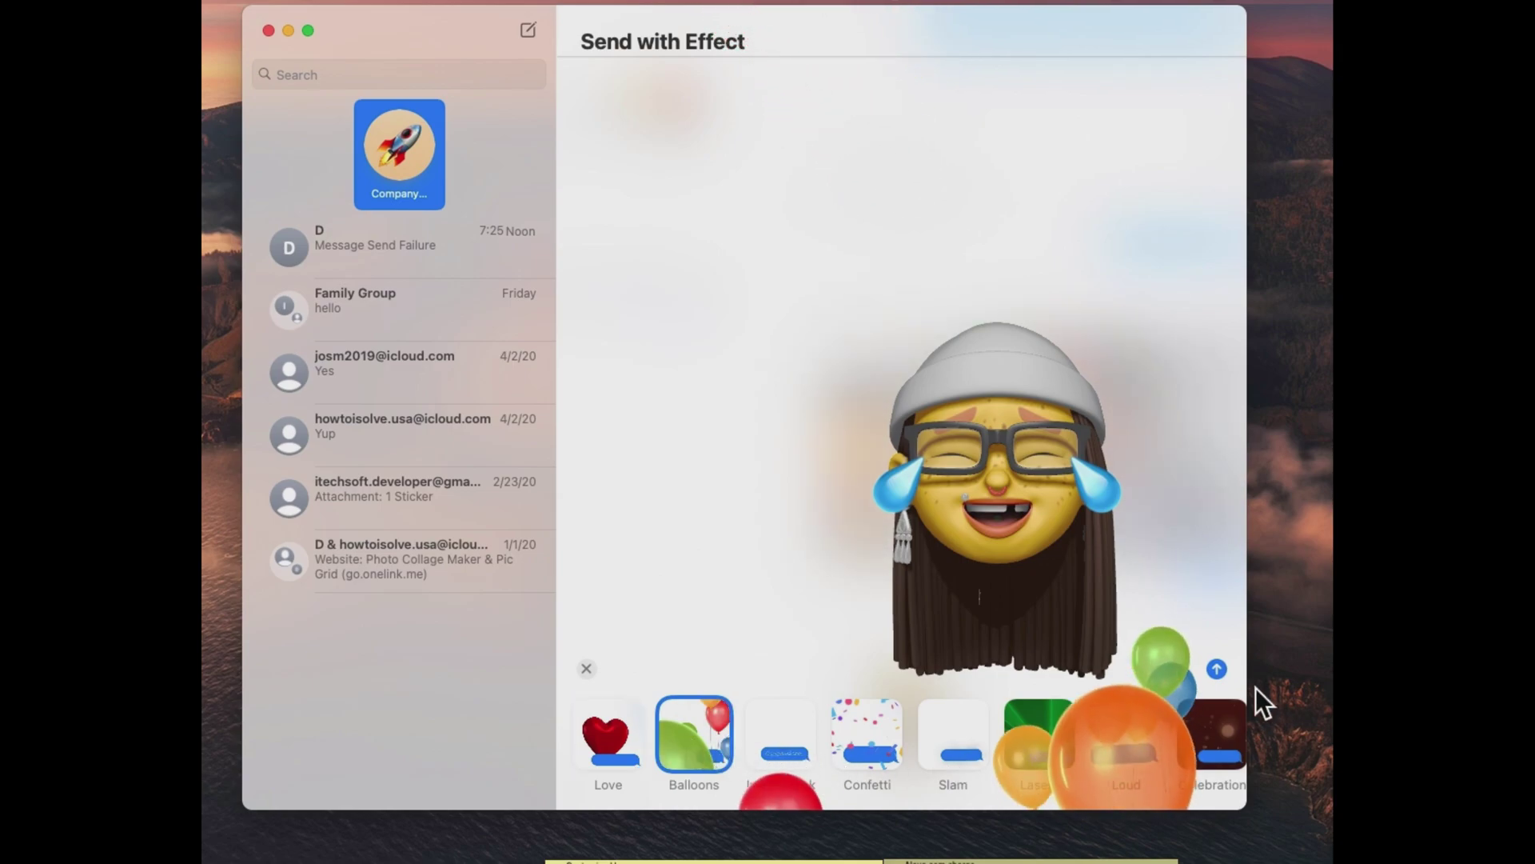
{"action": "left_click", "coordinate": [1217, 667]}
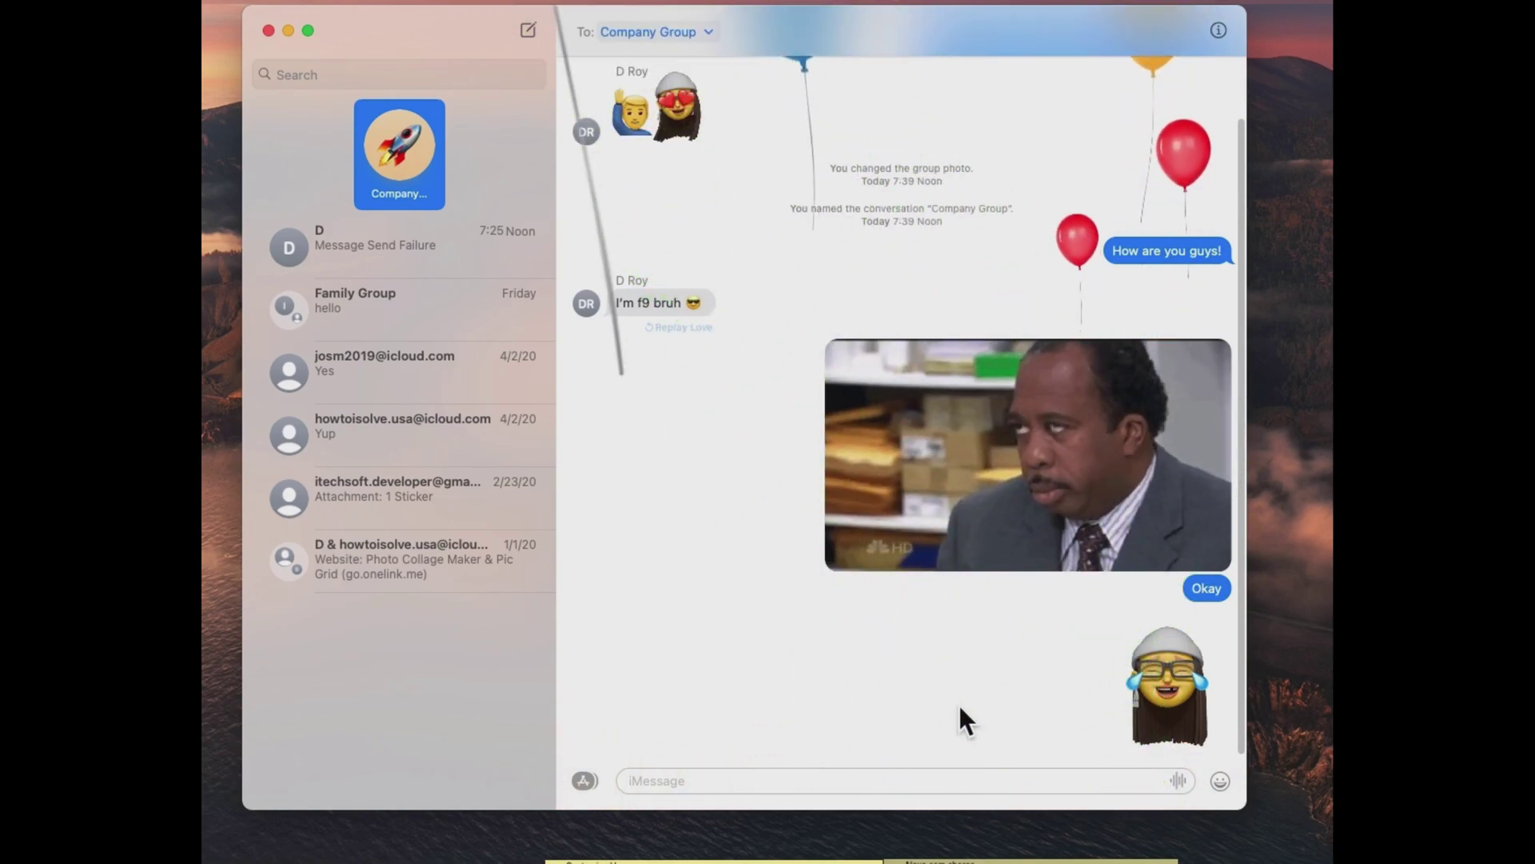
{"action": "left_click", "coordinate": [583, 781]}
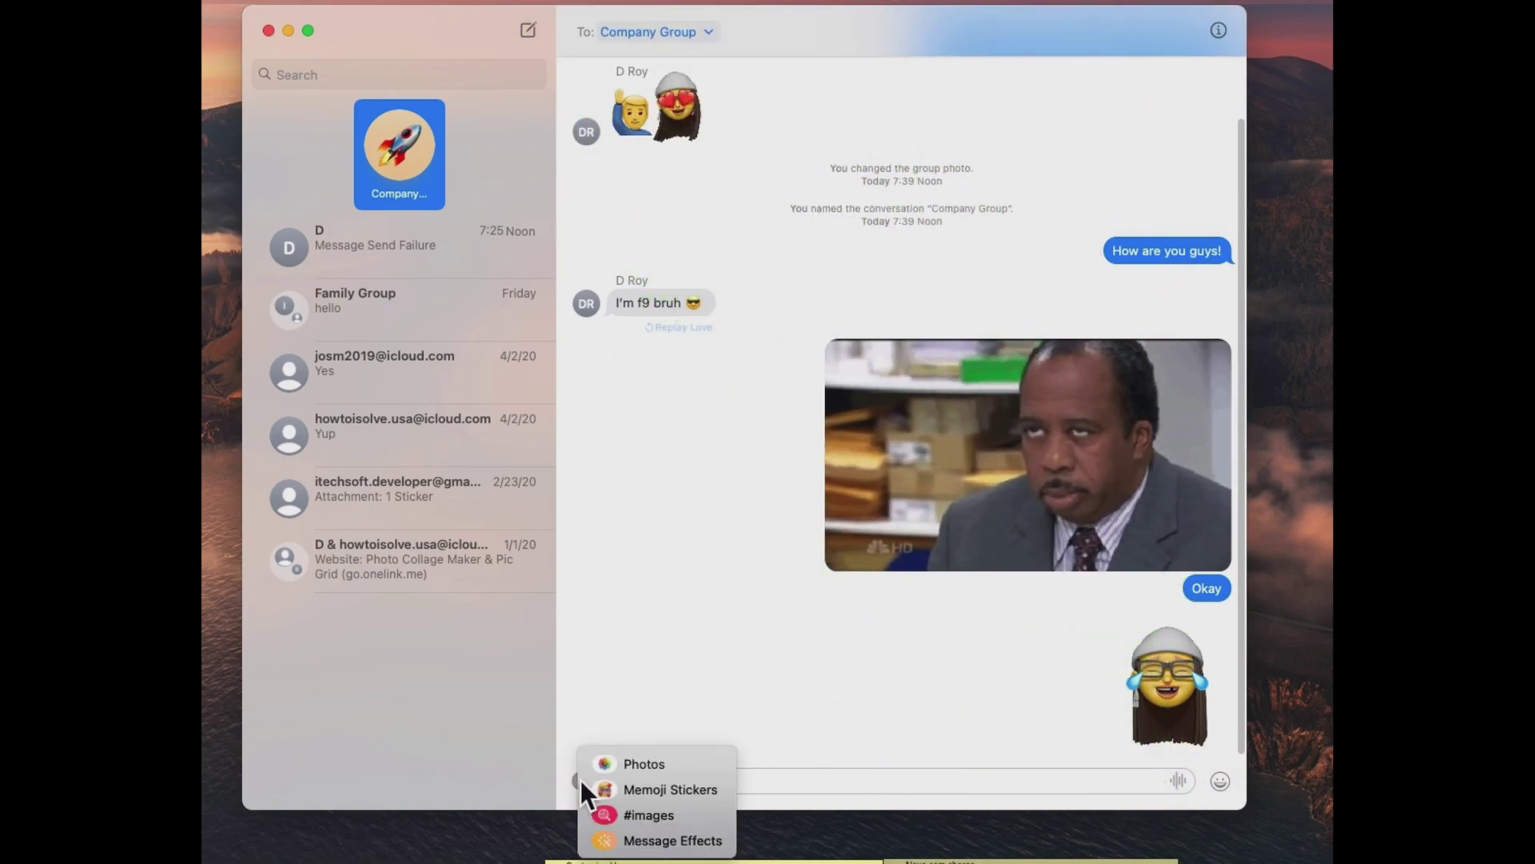
Drag the mind-blown tiger Memoji onto the incoming 'I'm f9 bruh' message, then type 'See you !'.
{"action": "left_click", "coordinate": [651, 790]}
{"action": "left_click", "coordinate": [501, 507]}
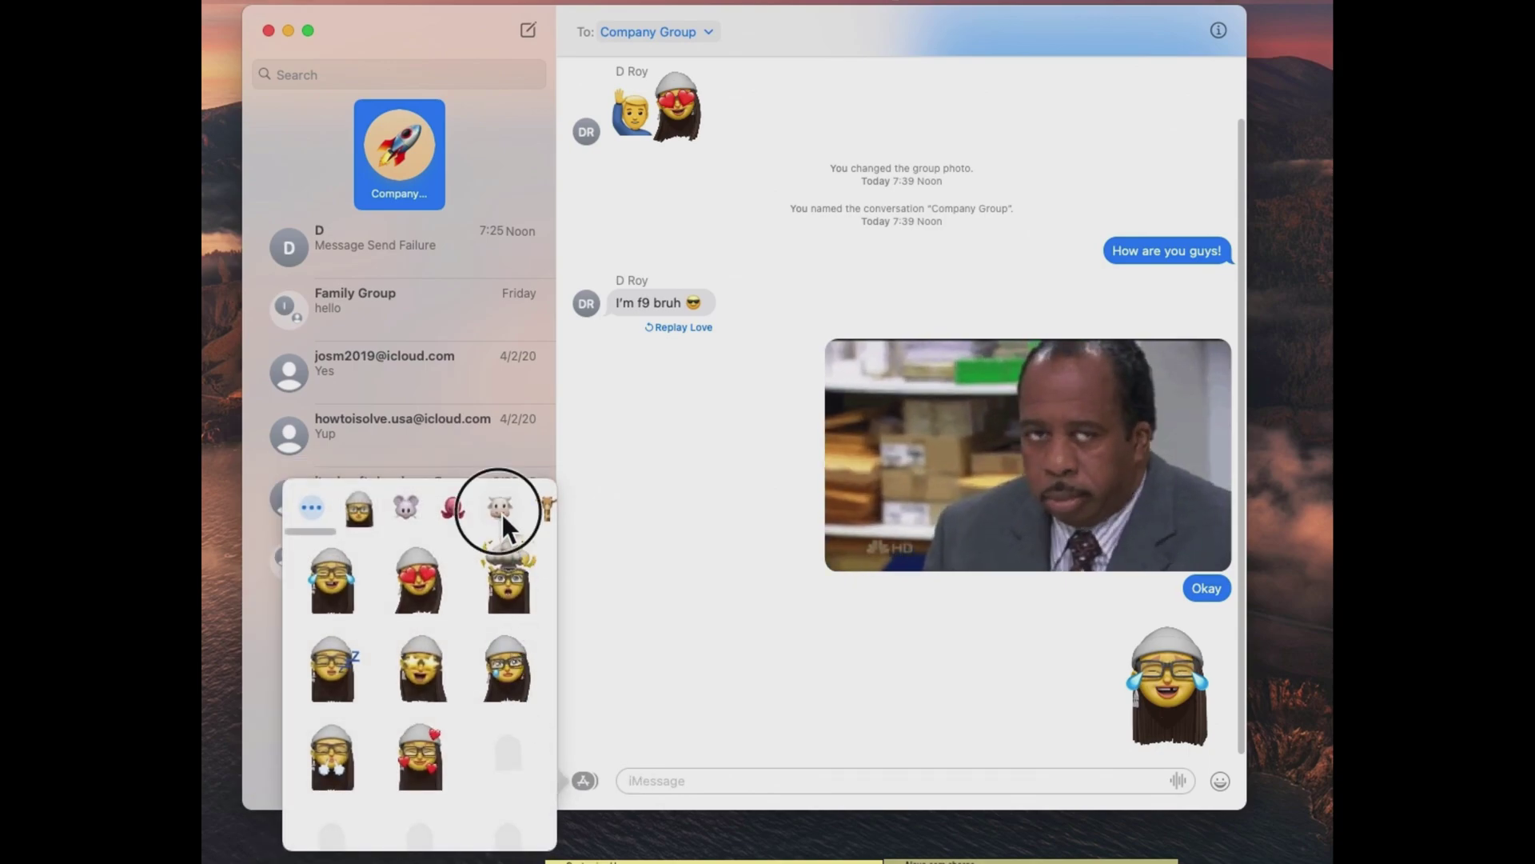
{"action": "left_click", "coordinate": [363, 535]}
{"action": "left_click_drag", "start_coordinate": [362, 535], "coordinate": [524, 534]}
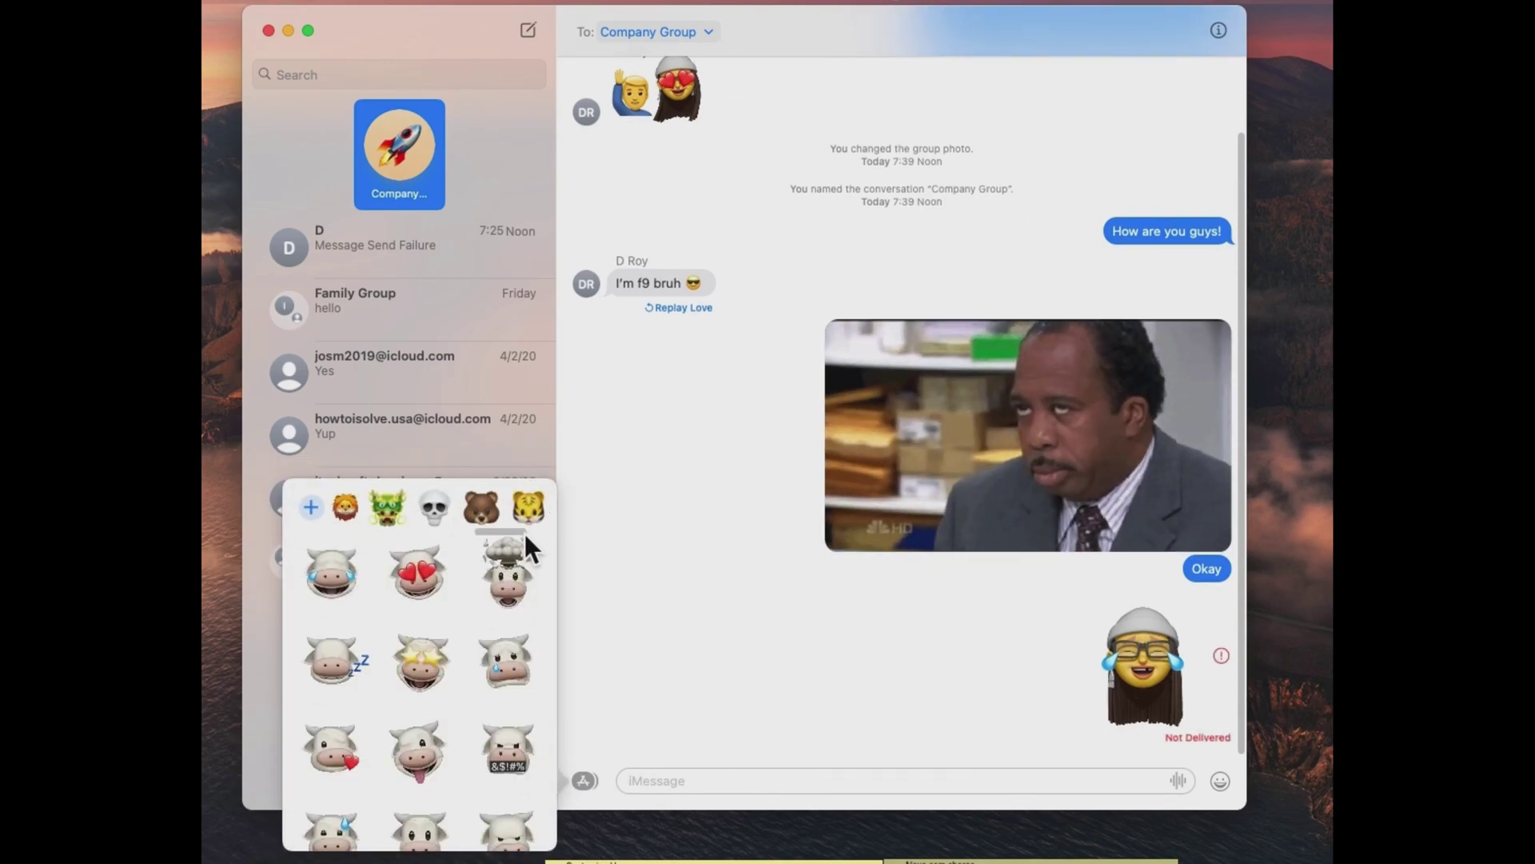
{"action": "left_click", "coordinate": [490, 518]}
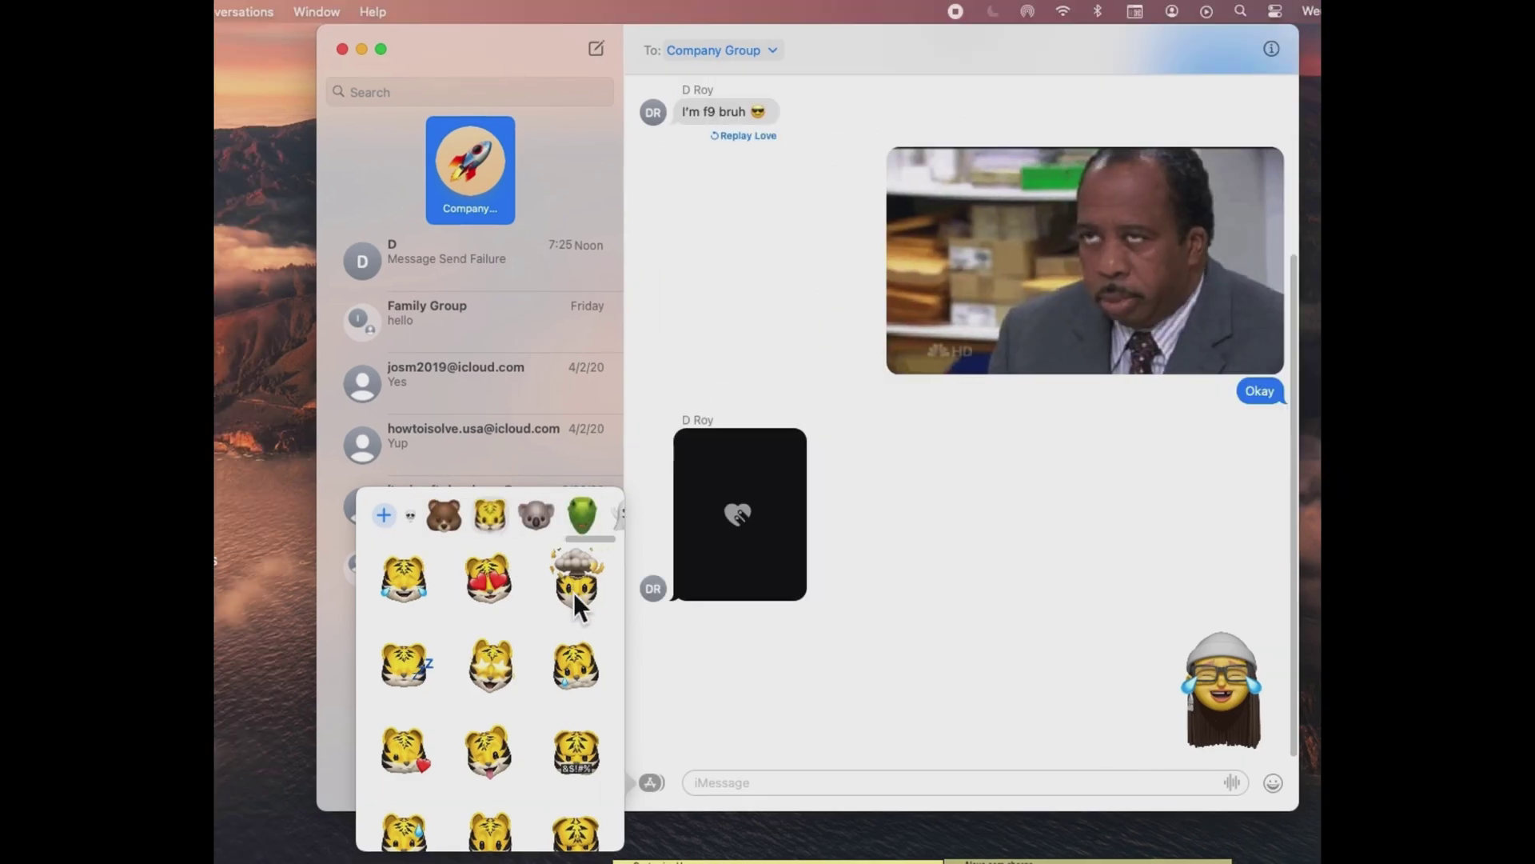
{"action": "left_click_drag", "start_coordinate": [508, 579], "coordinate": [829, 448]}
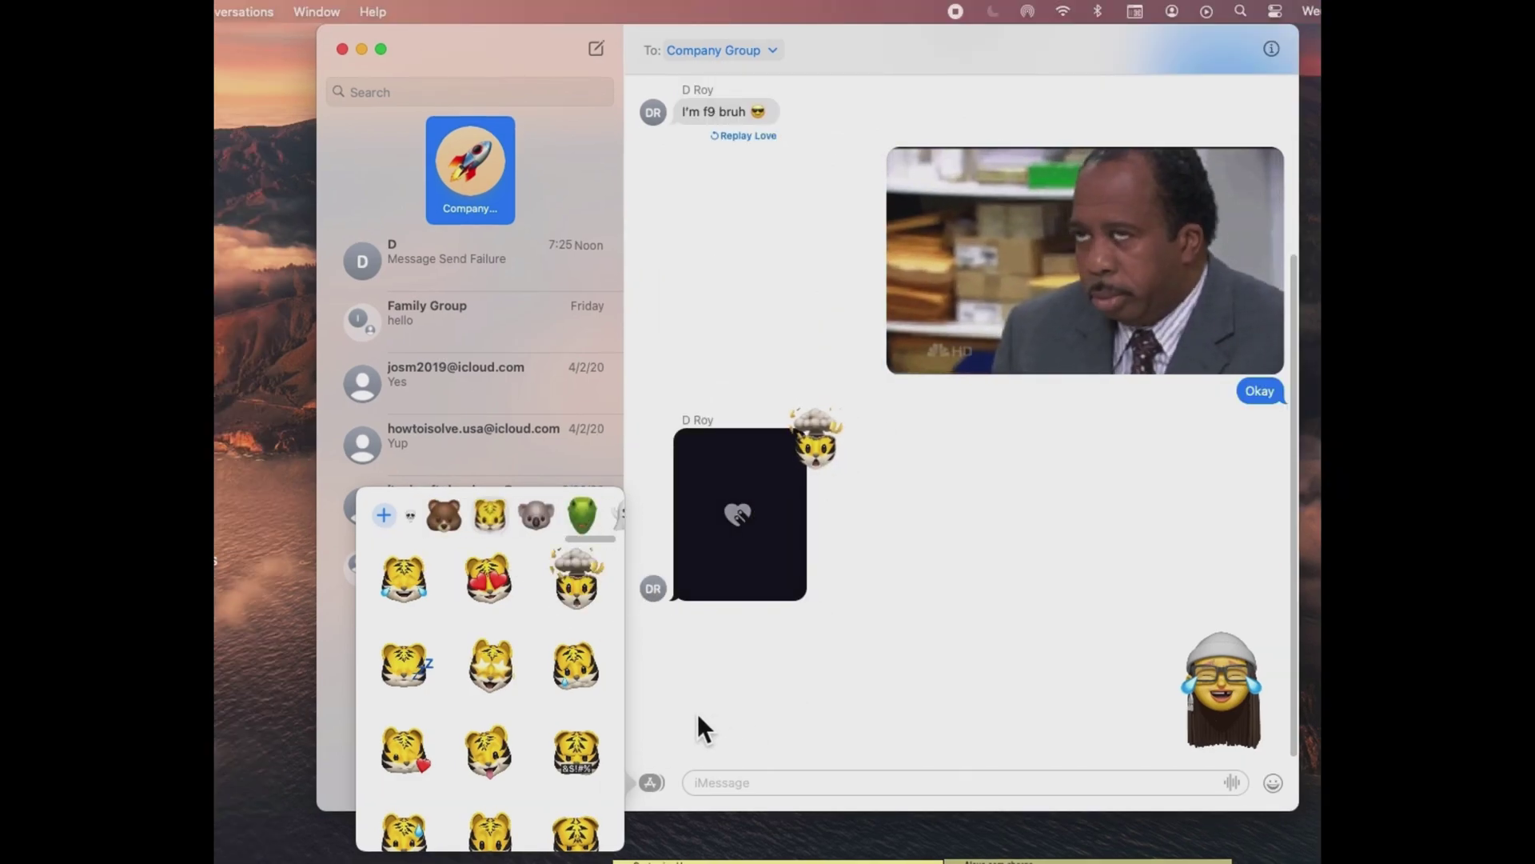
{"action": "left_click", "coordinate": [675, 725]}
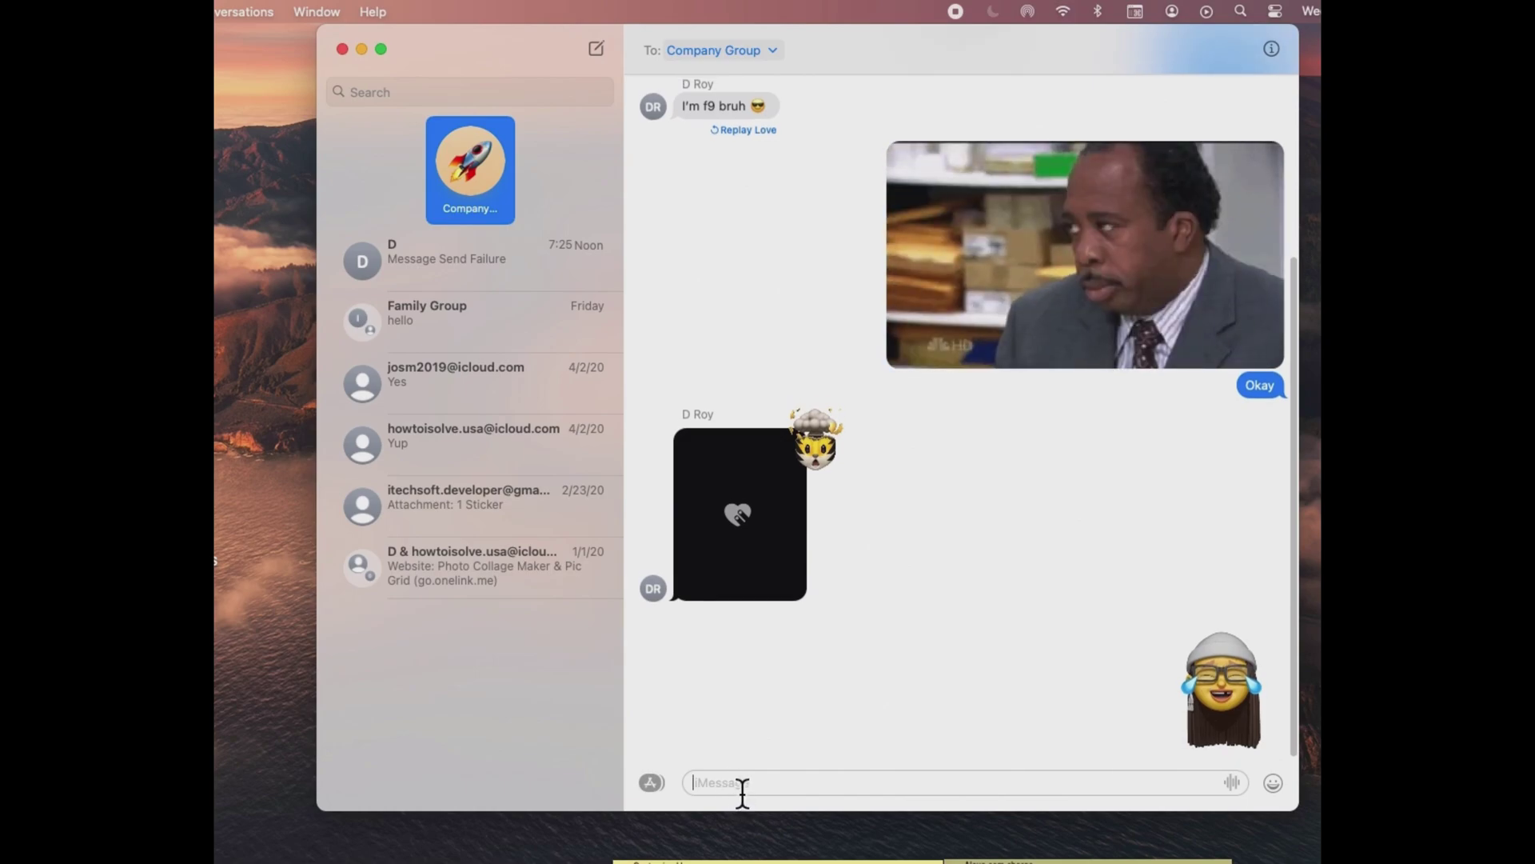
{"action": "type", "text": "See you"}
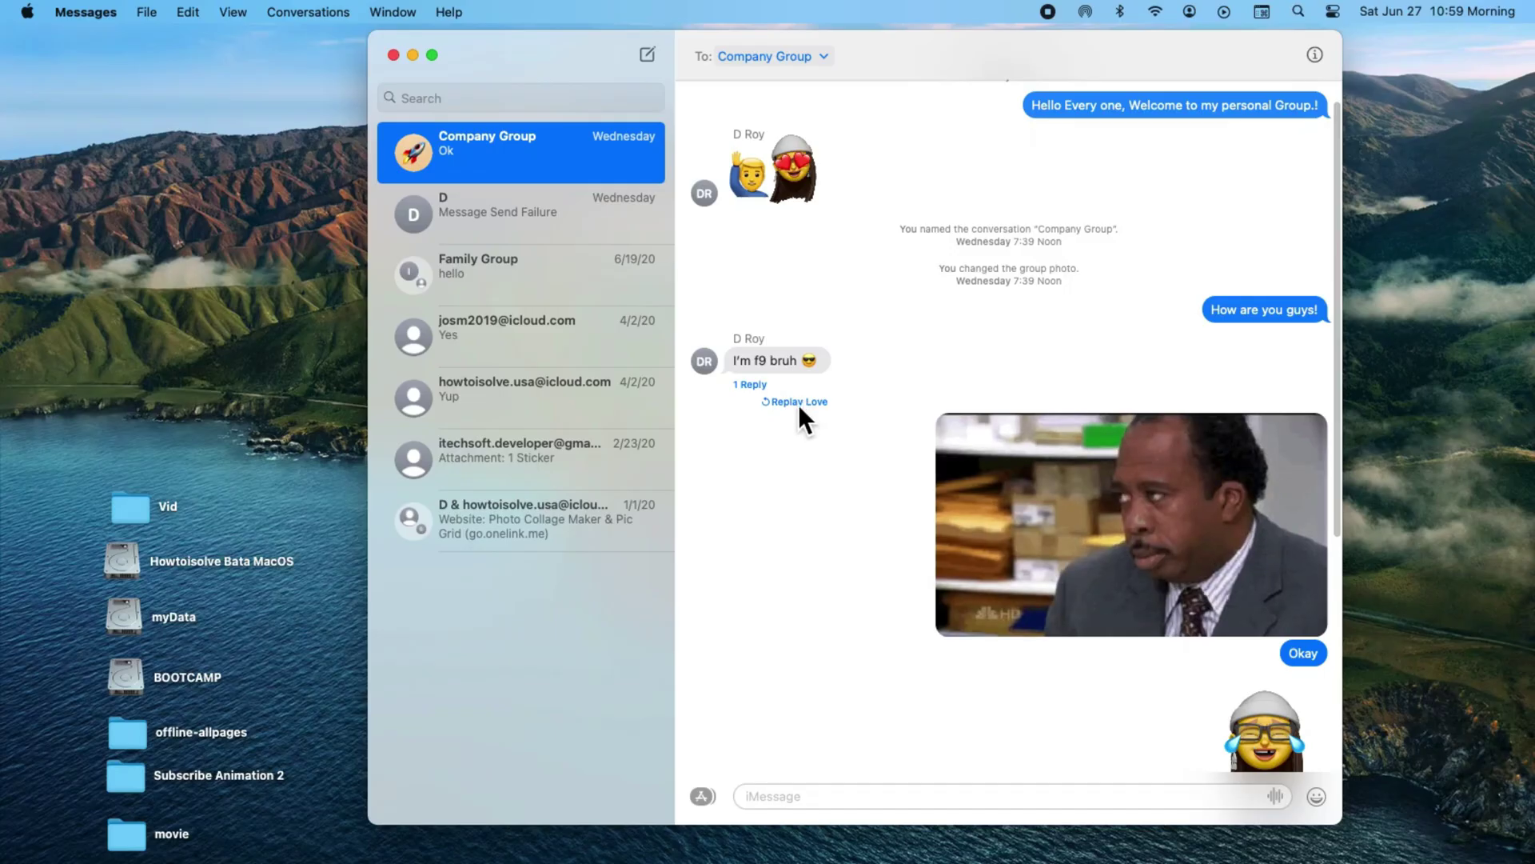
Send 'Great,' as an inline reply to the 'I'm f9 bruh' message.
{"action": "right_click", "coordinate": [801, 358]}
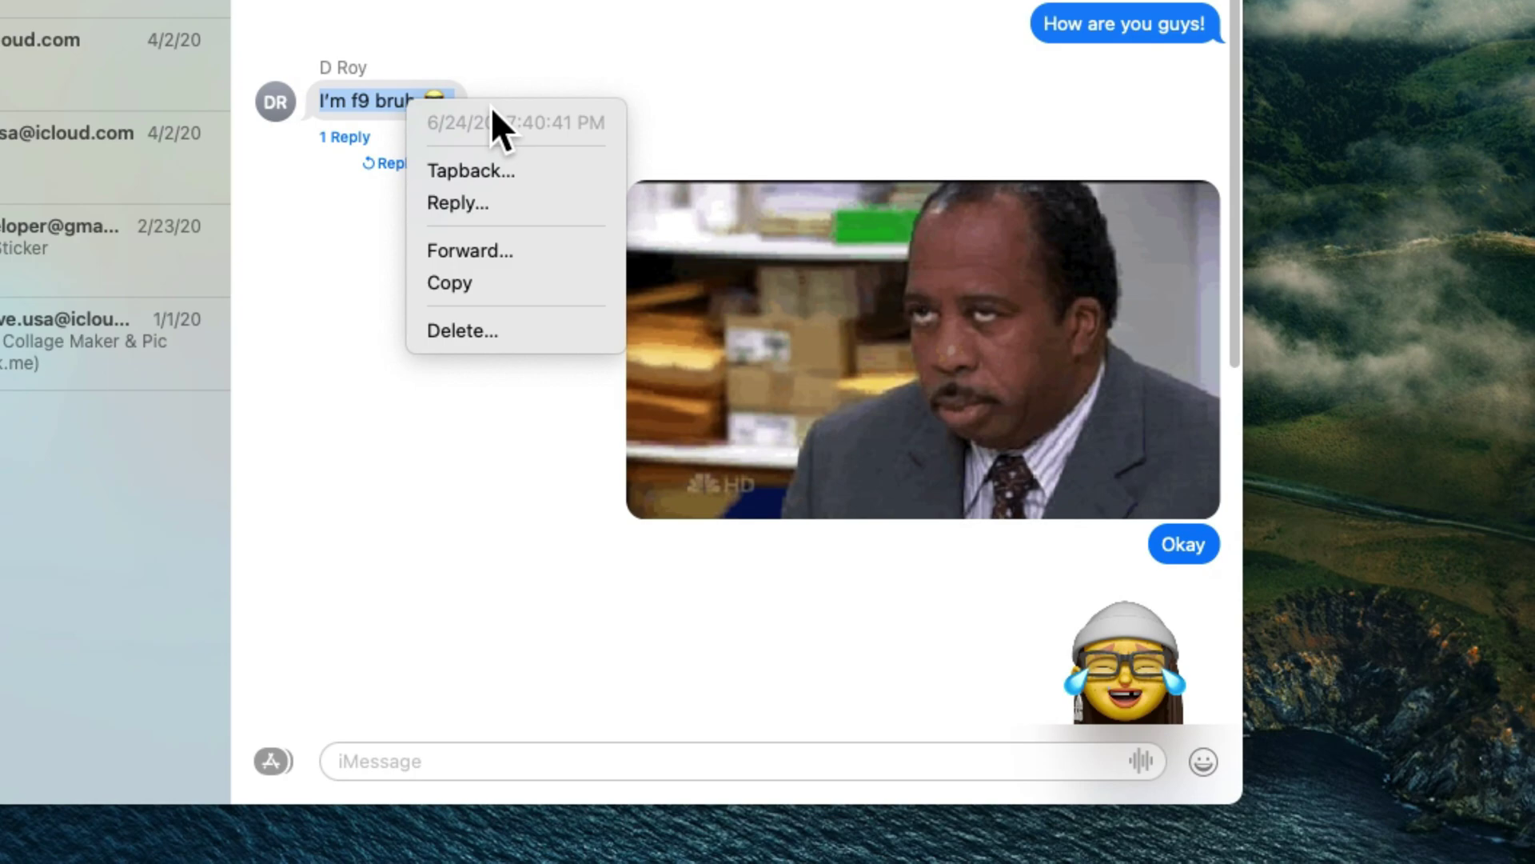
{"action": "left_click", "coordinate": [477, 215]}
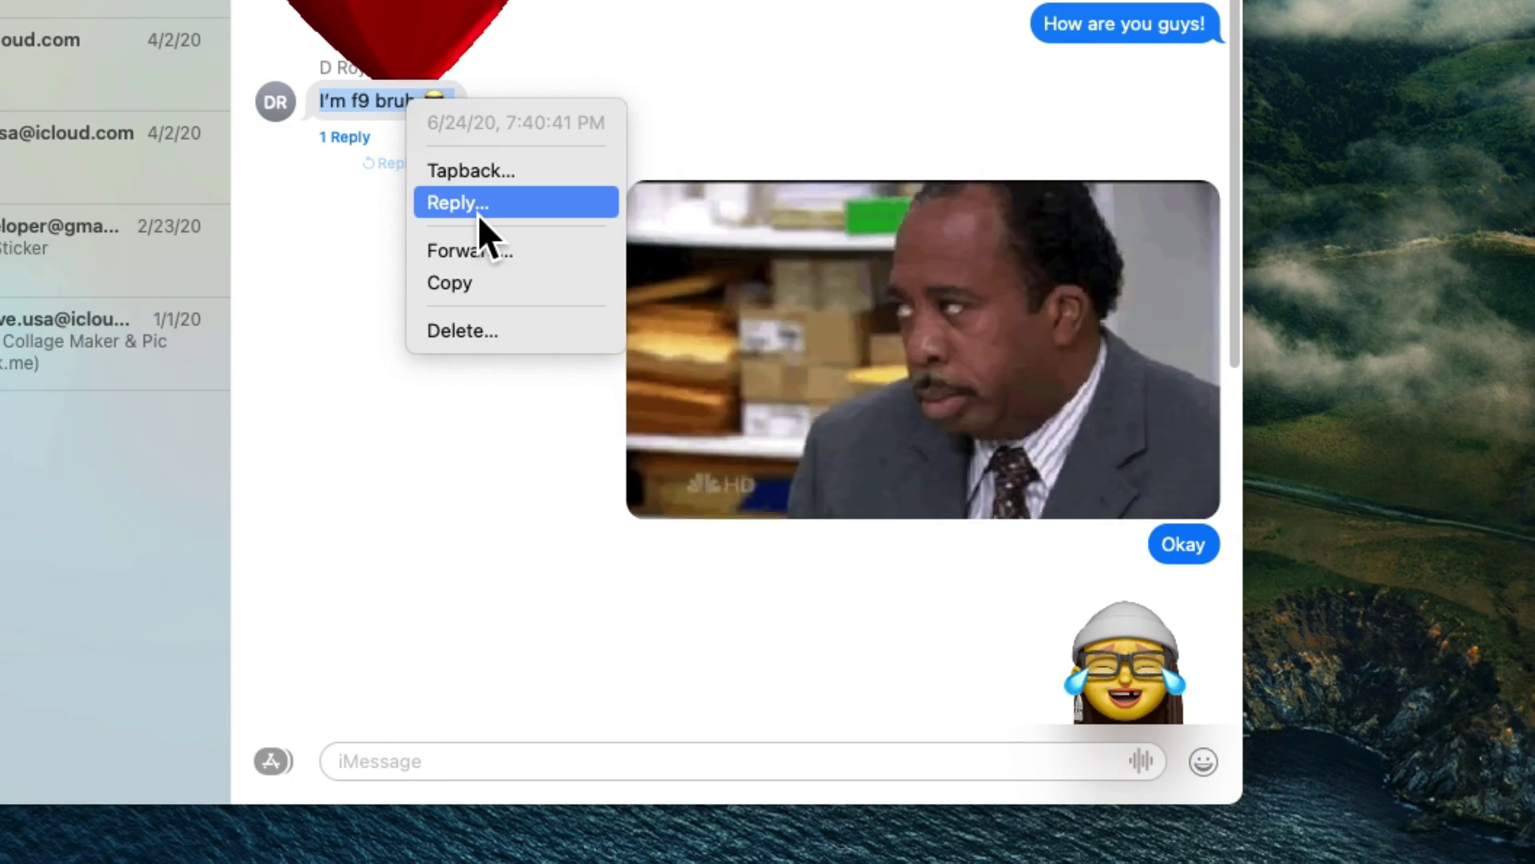
{"action": "left_click", "coordinate": [477, 204]}
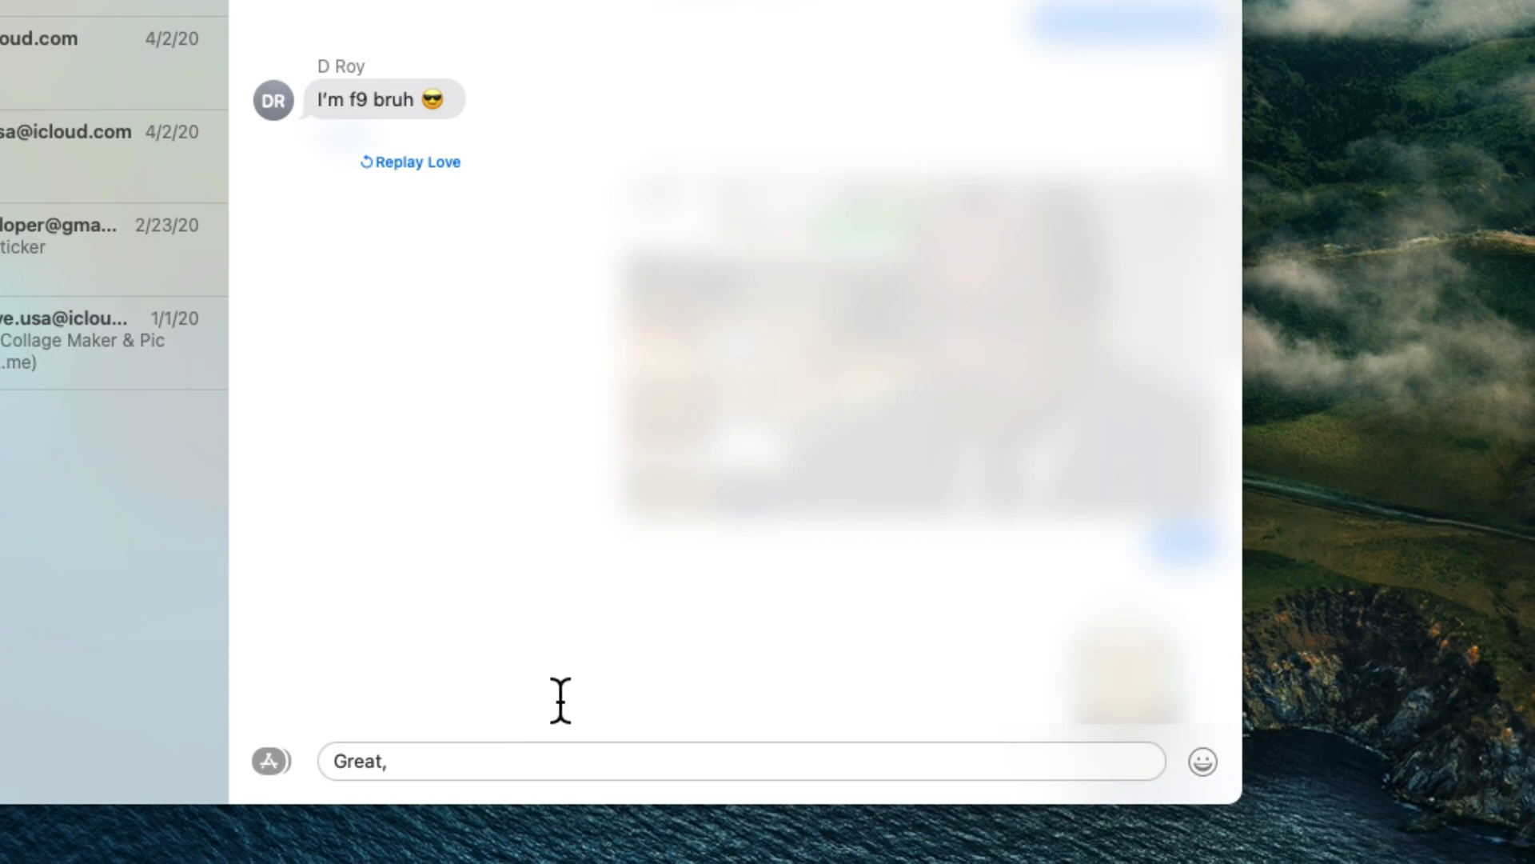
{"action": "key", "text": "Return"}
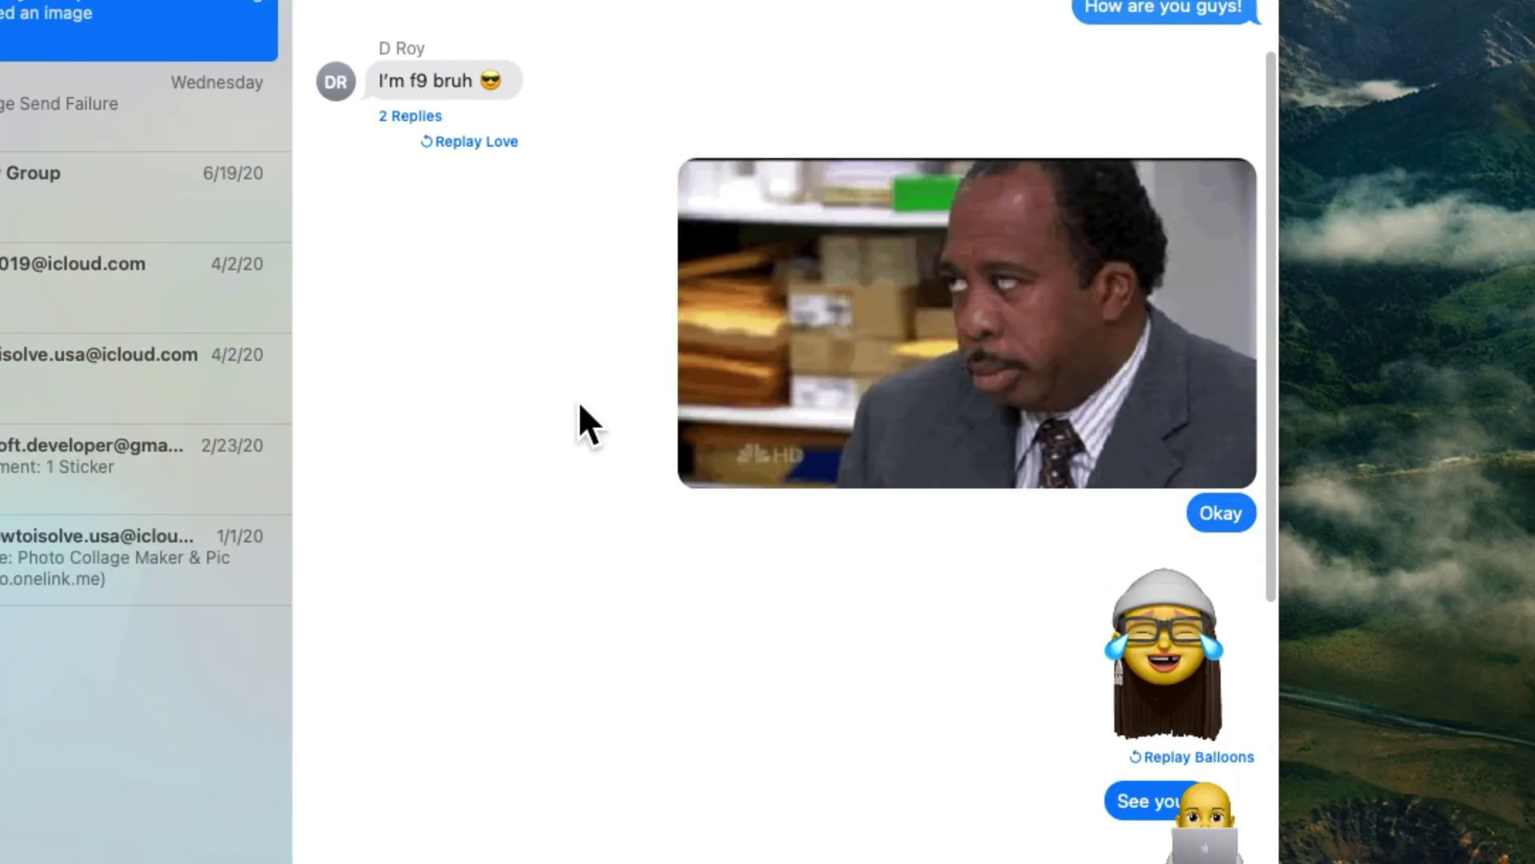
React to the 'I'm f9 bruh' message with the Ha Ha tapback.
{"action": "scroll", "coordinate": [579, 402], "scroll_direction": "up", "scroll_amount": 2}
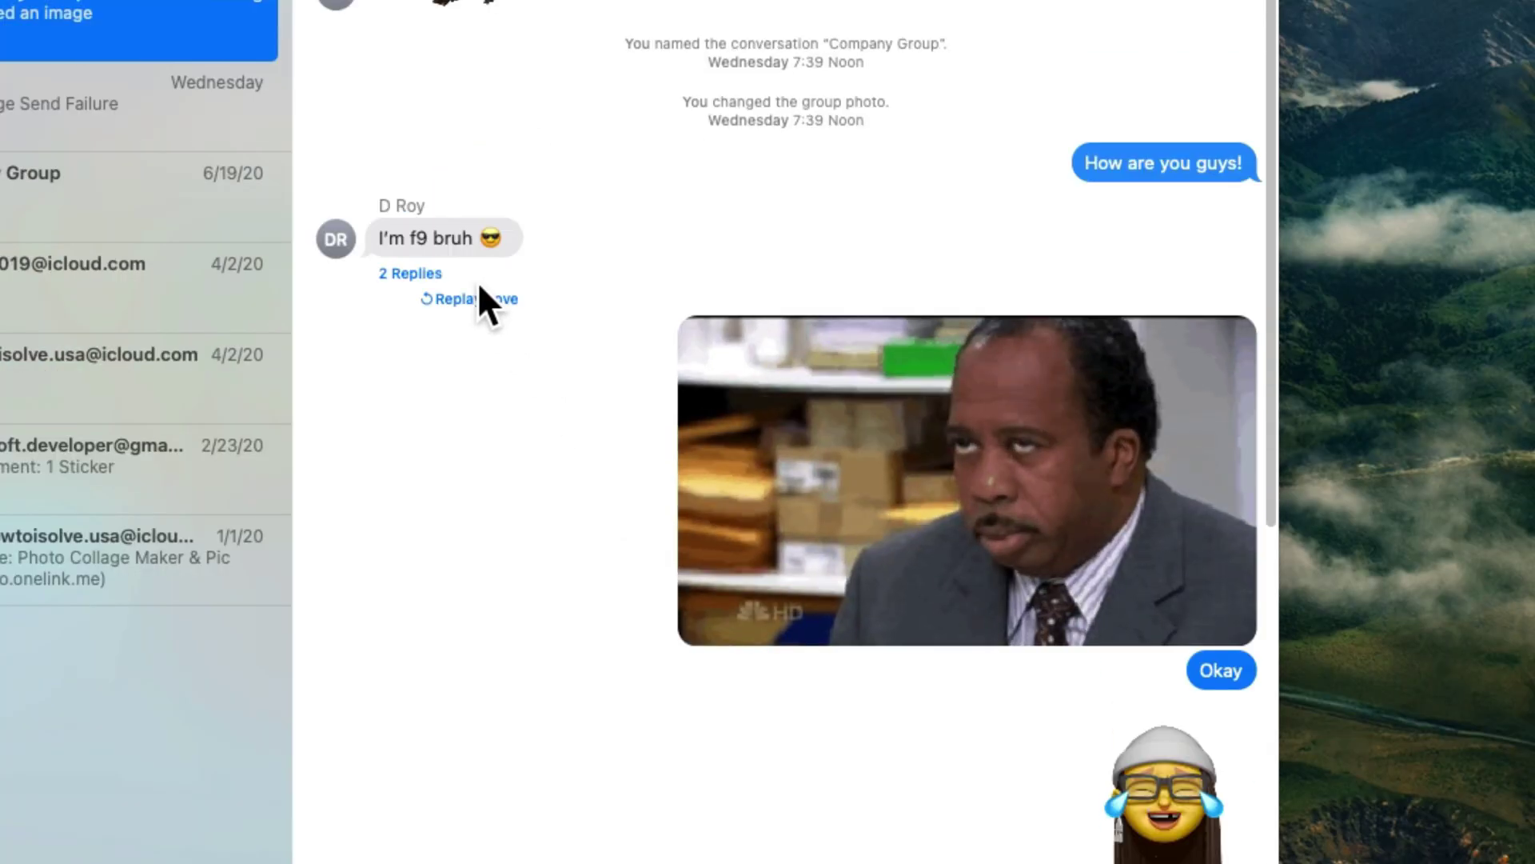
{"action": "right_click", "coordinate": [461, 247]}
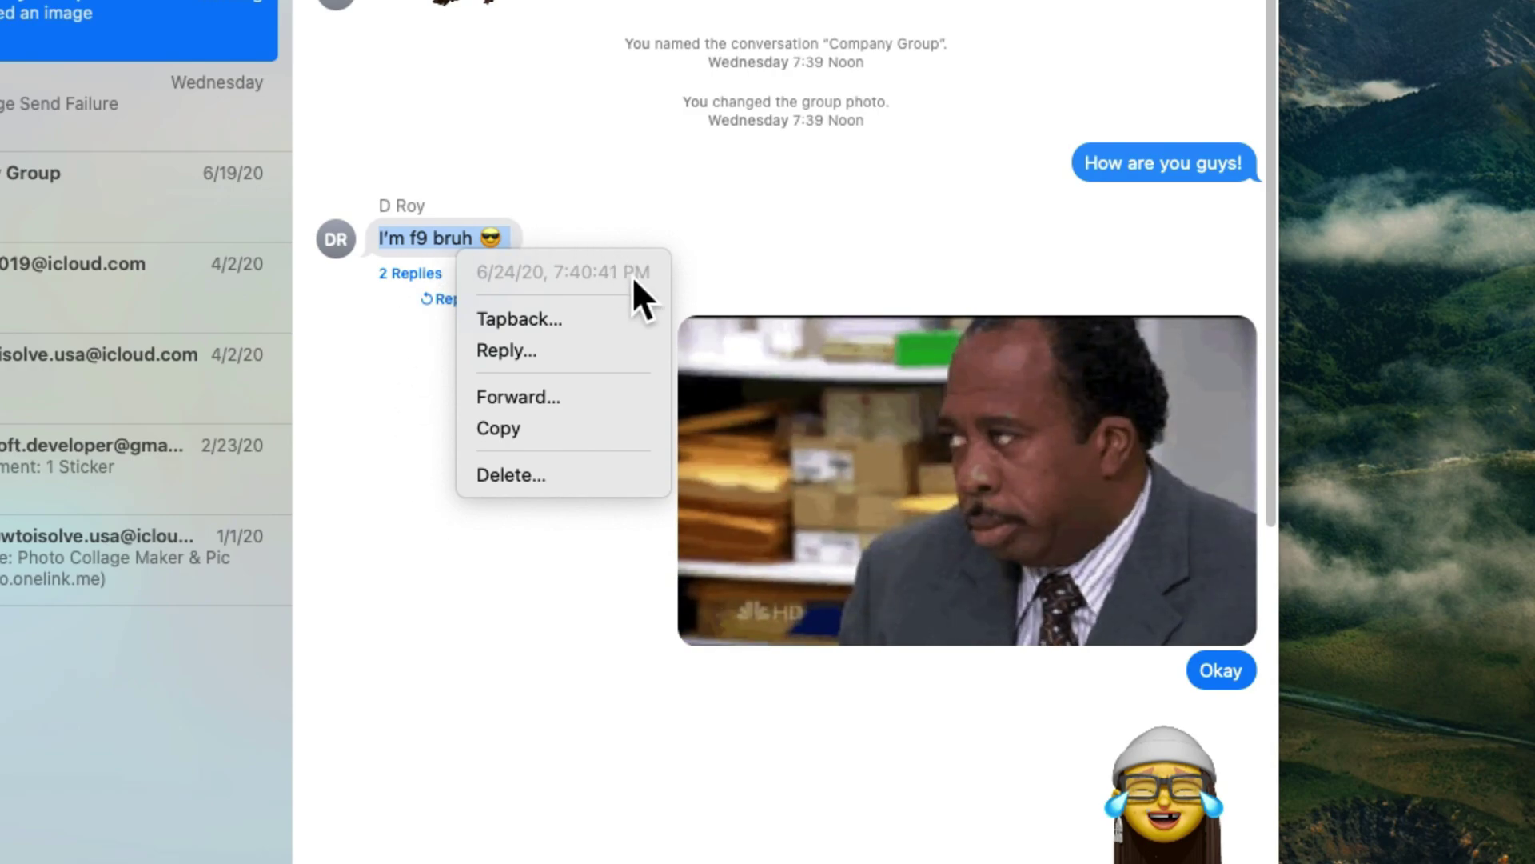
{"action": "left_click", "coordinate": [519, 328]}
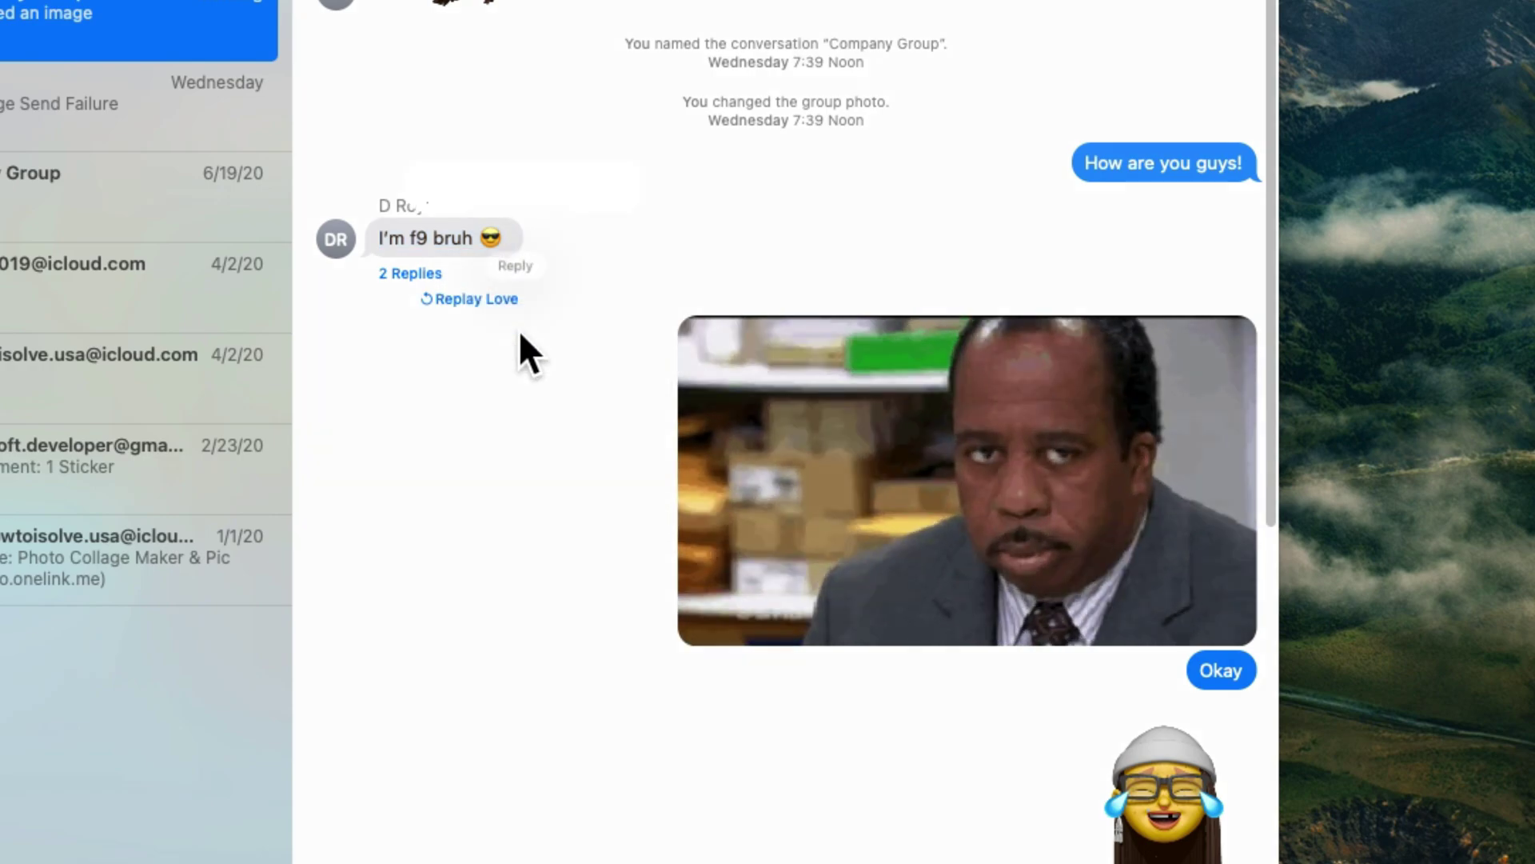
{"action": "left_click", "coordinate": [571, 186]}
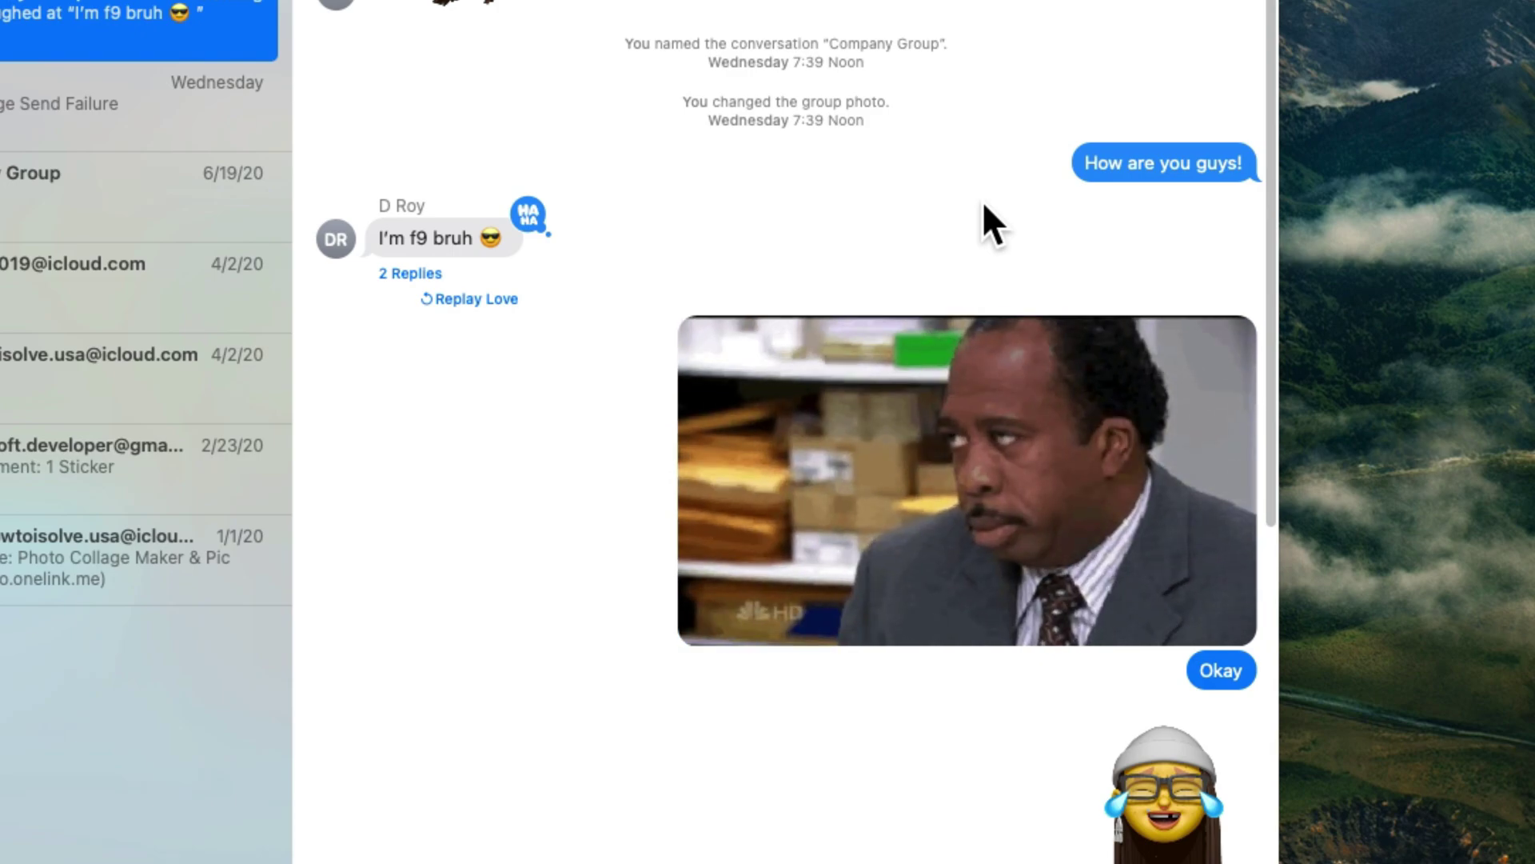
{"action": "scroll", "coordinate": [983, 201], "scroll_direction": "down", "scroll_amount": 3}
{"action": "scroll", "coordinate": [983, 200], "scroll_direction": "down", "scroll_amount": 8}
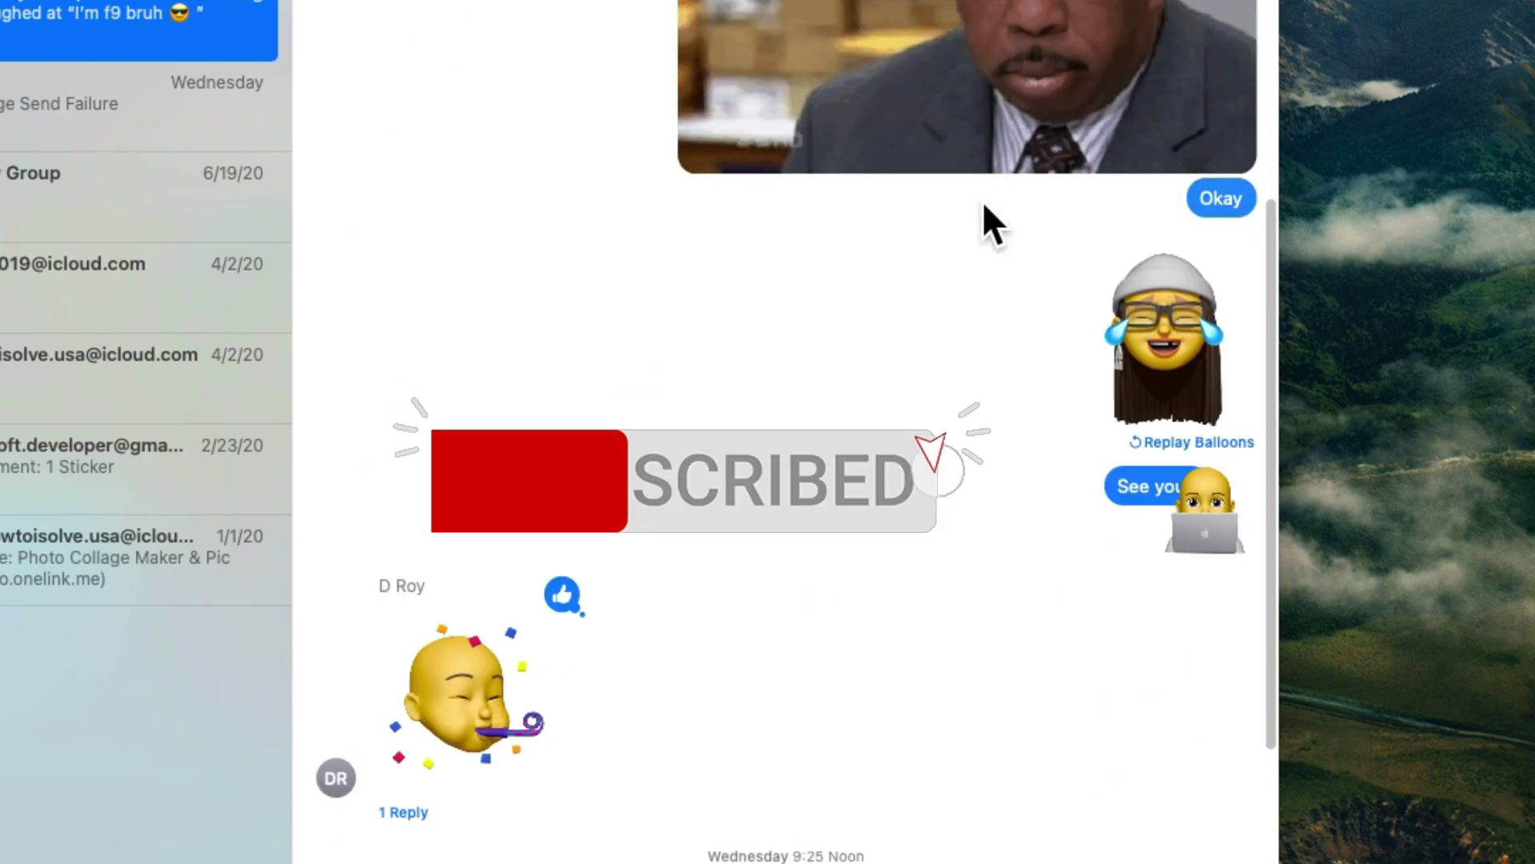
{"action": "scroll", "coordinate": [982, 200], "scroll_direction": "up", "scroll_amount": 5}
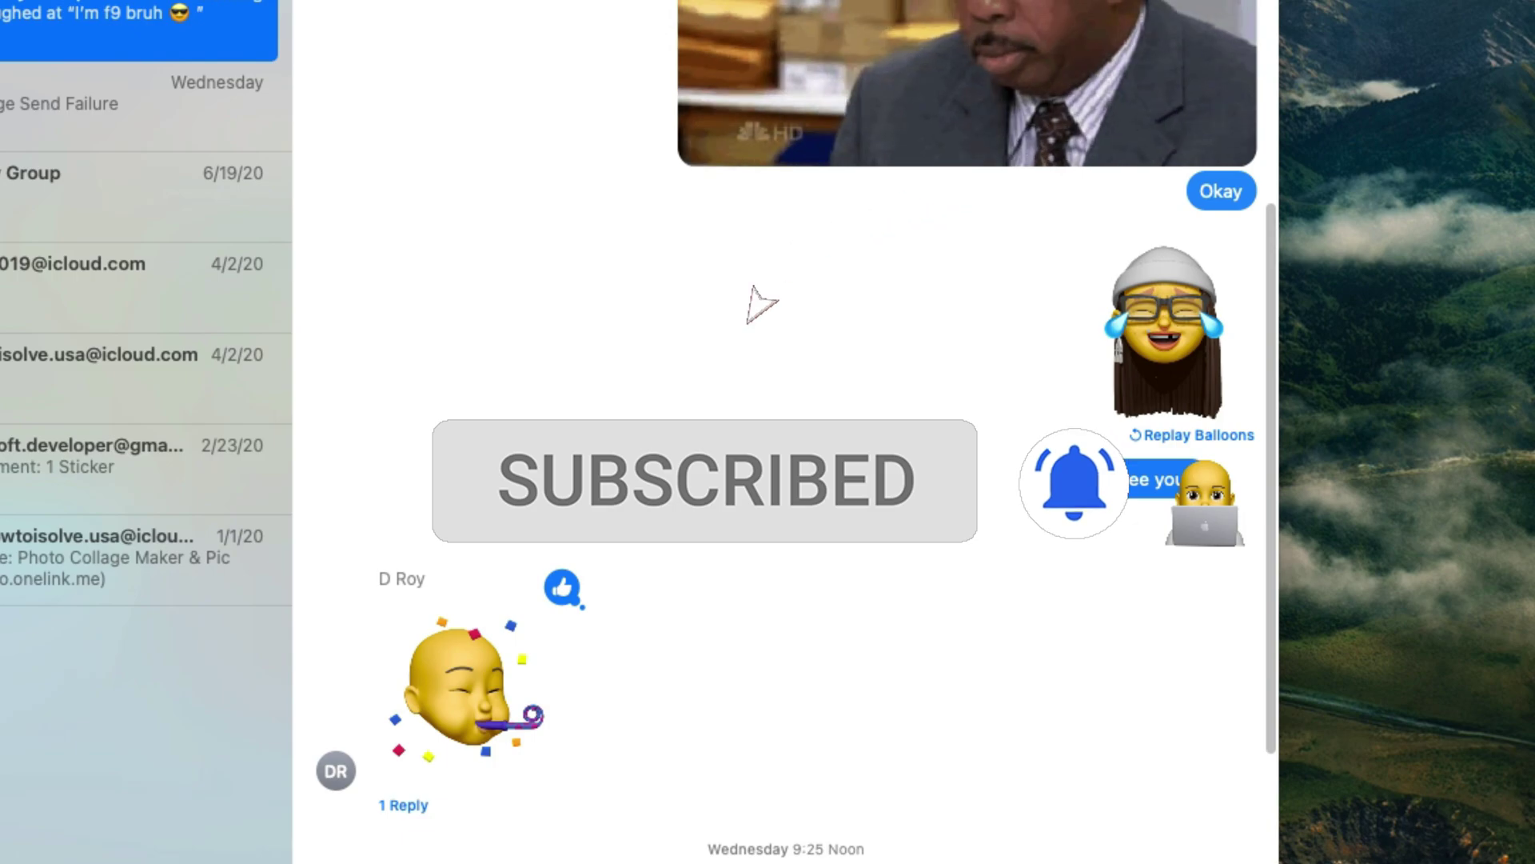